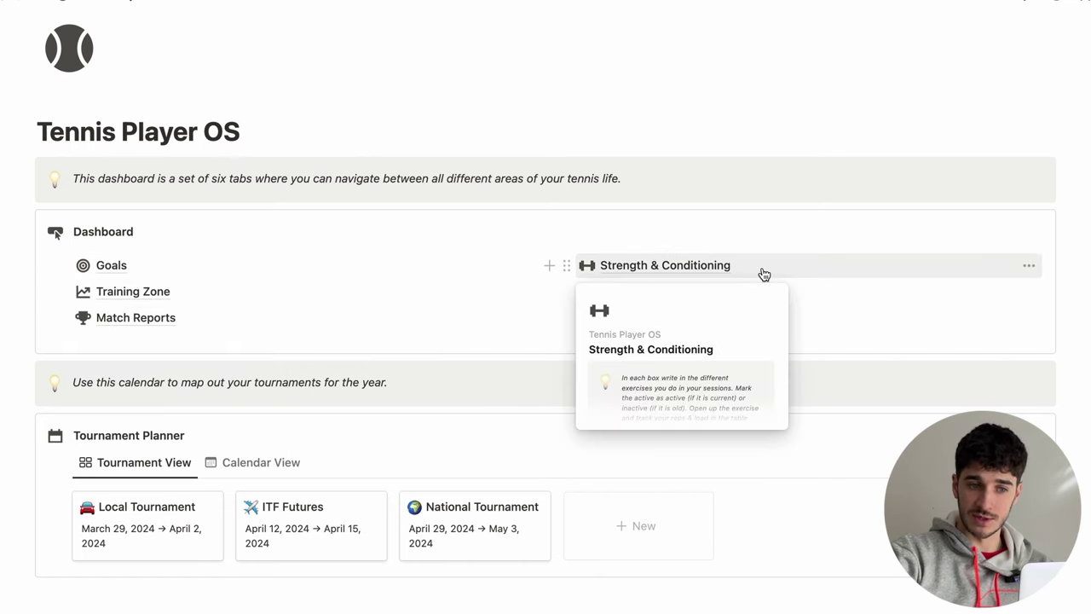
Preview the Tournament Planner in calendar layout, then go back to the card gallery
mouse_move(805, 305)
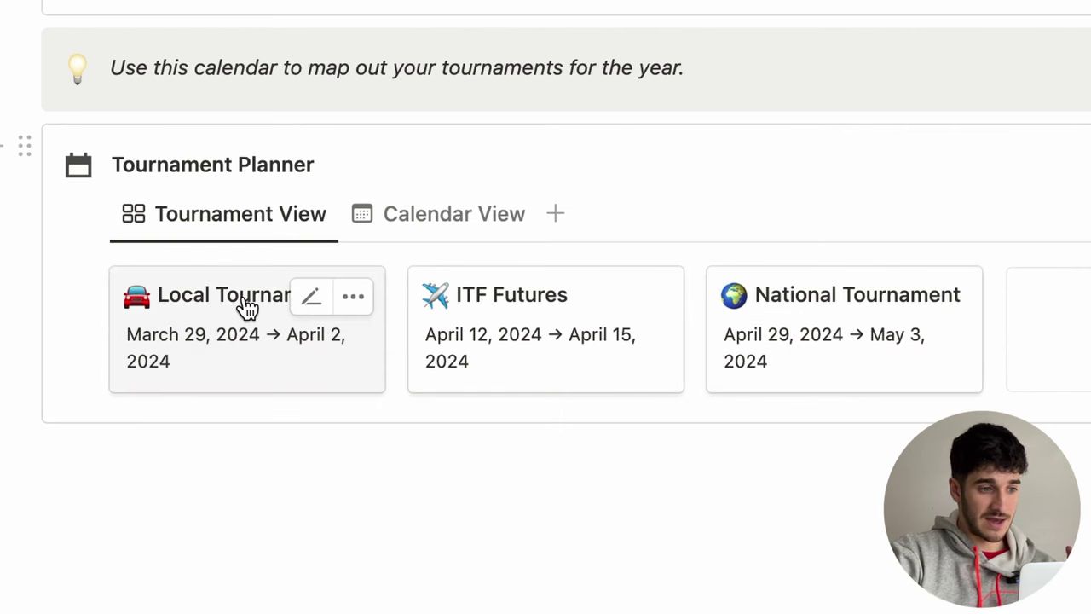
click(454, 213)
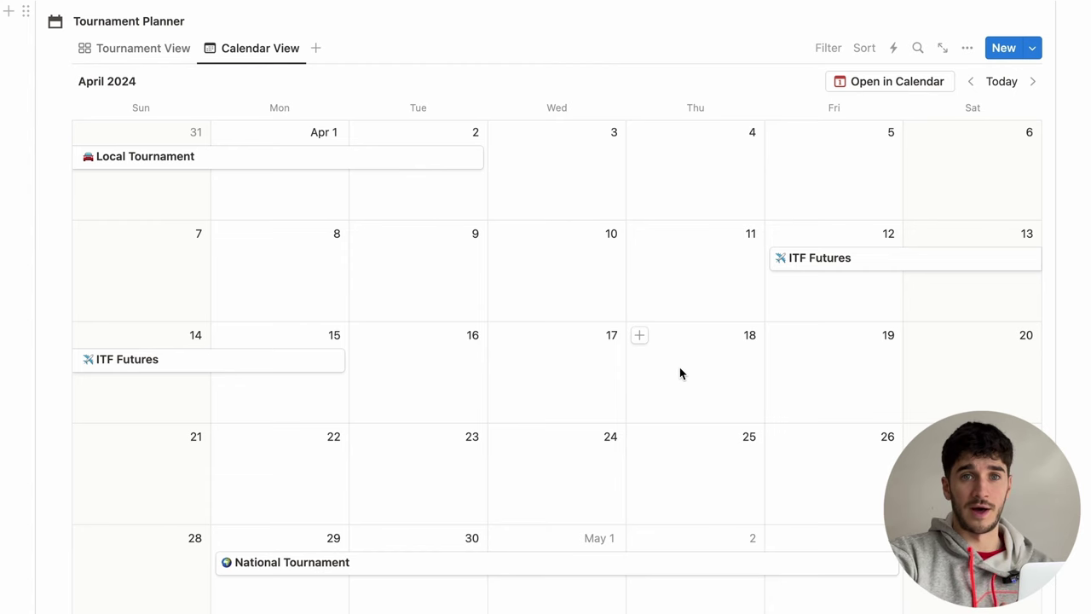
click(152, 47)
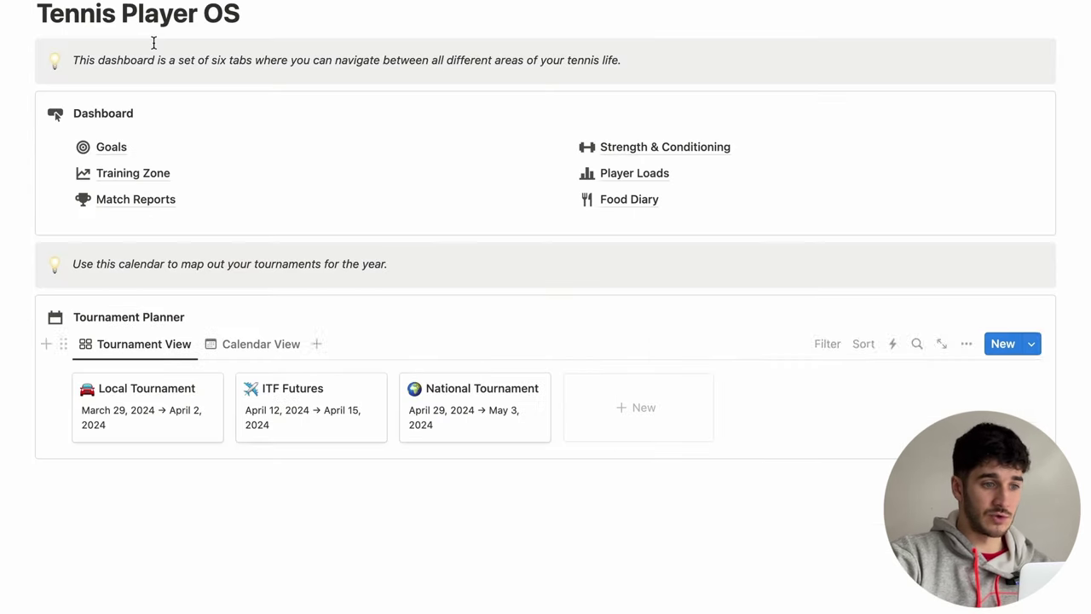
Create a 'New Tournament' card dated March 12 to March 14, 2024
click(639, 419)
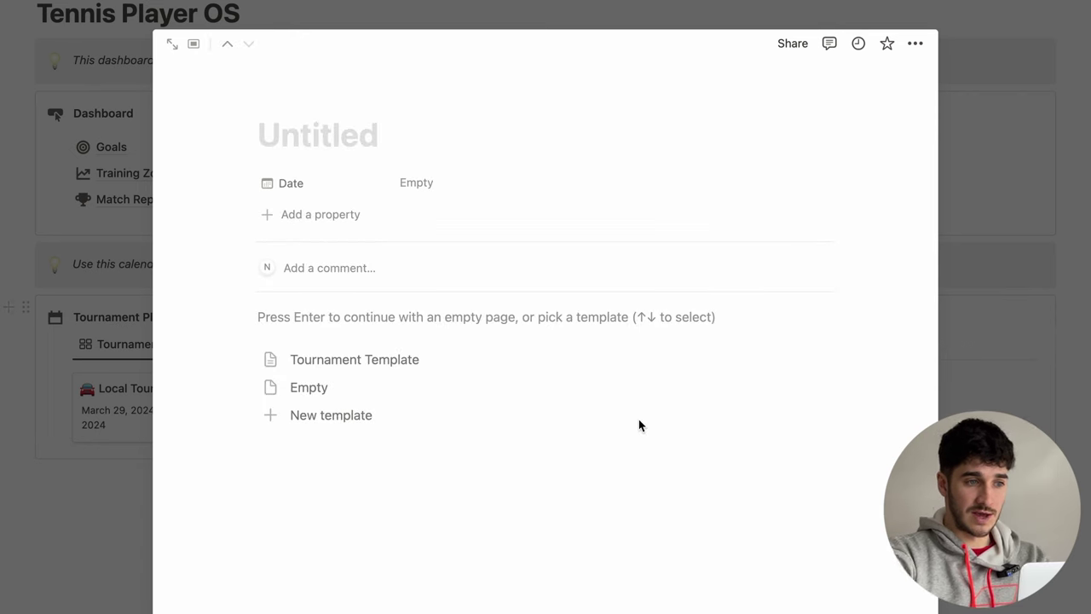
text(New )
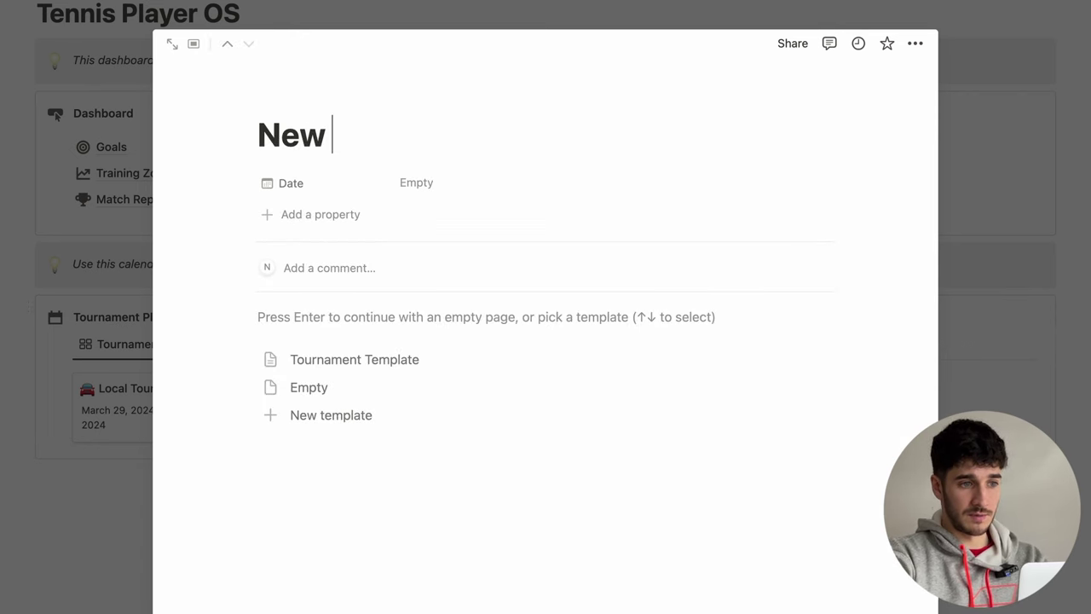
text(Tournament)
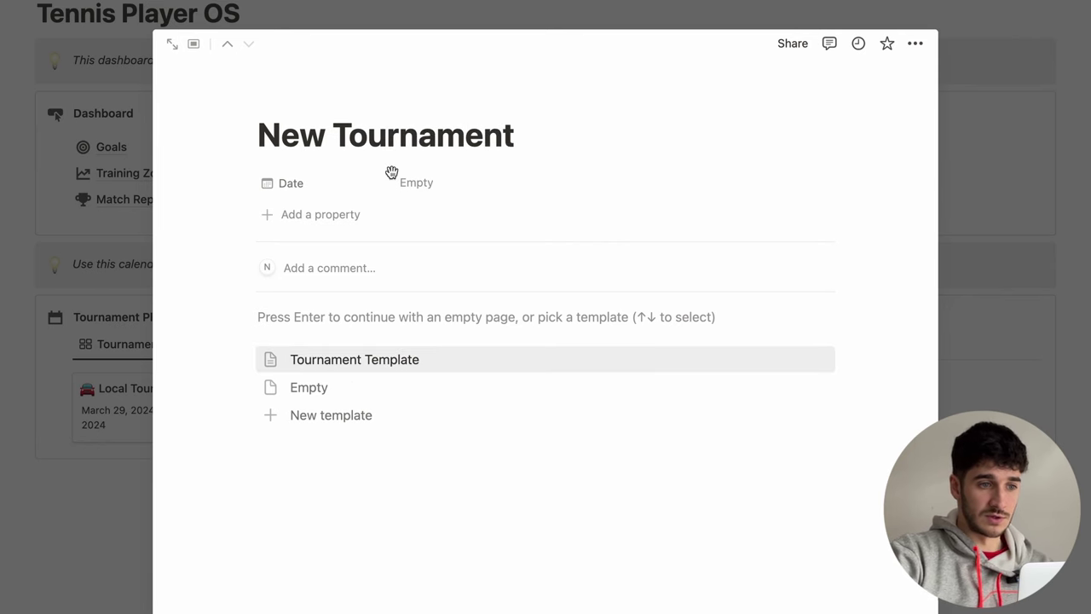
click(429, 185)
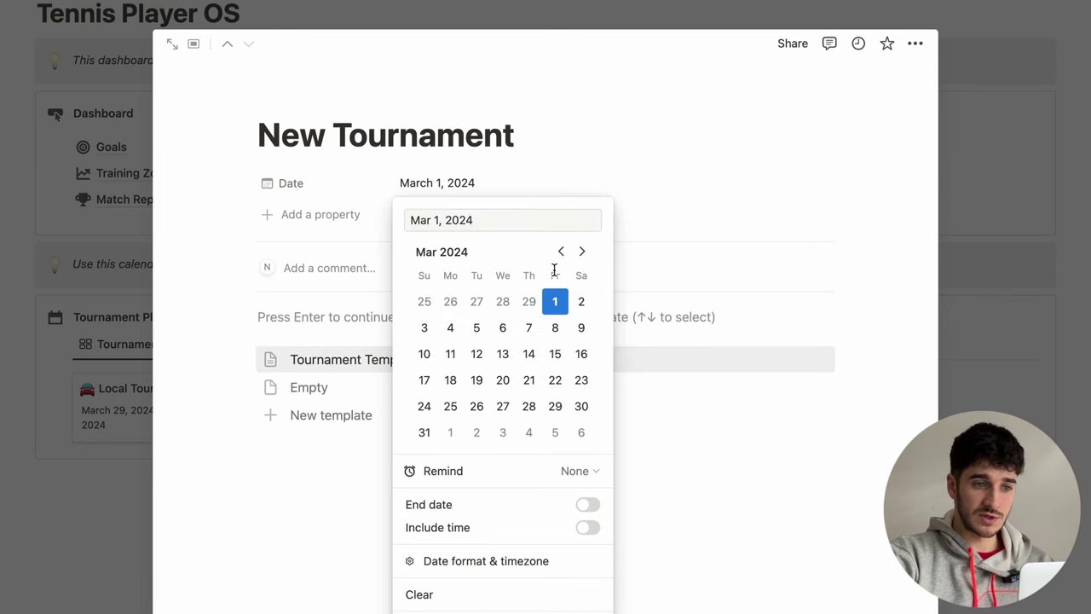
click(478, 355)
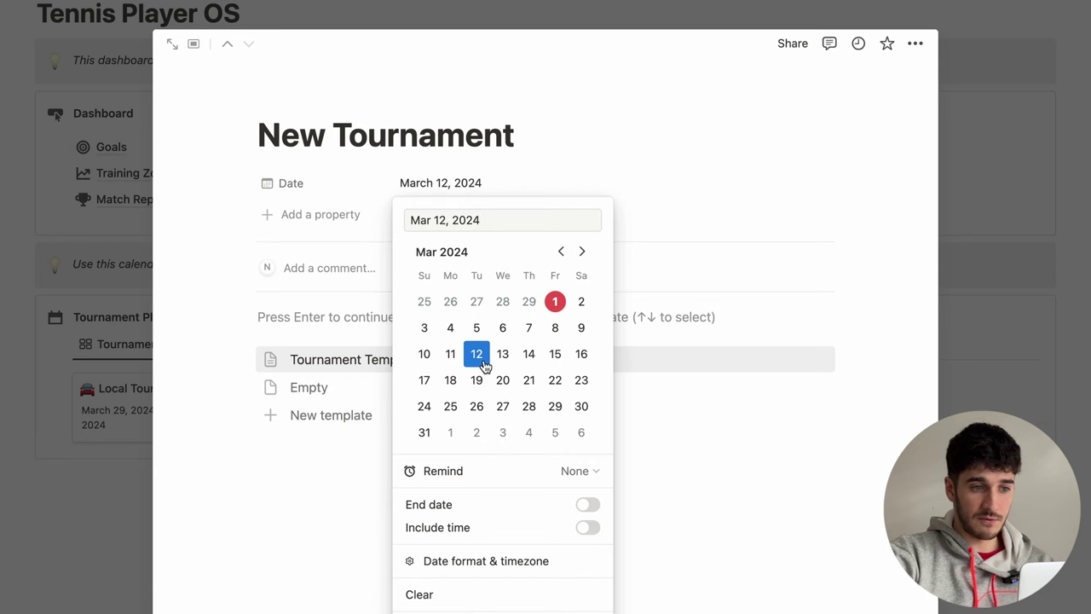
click(586, 505)
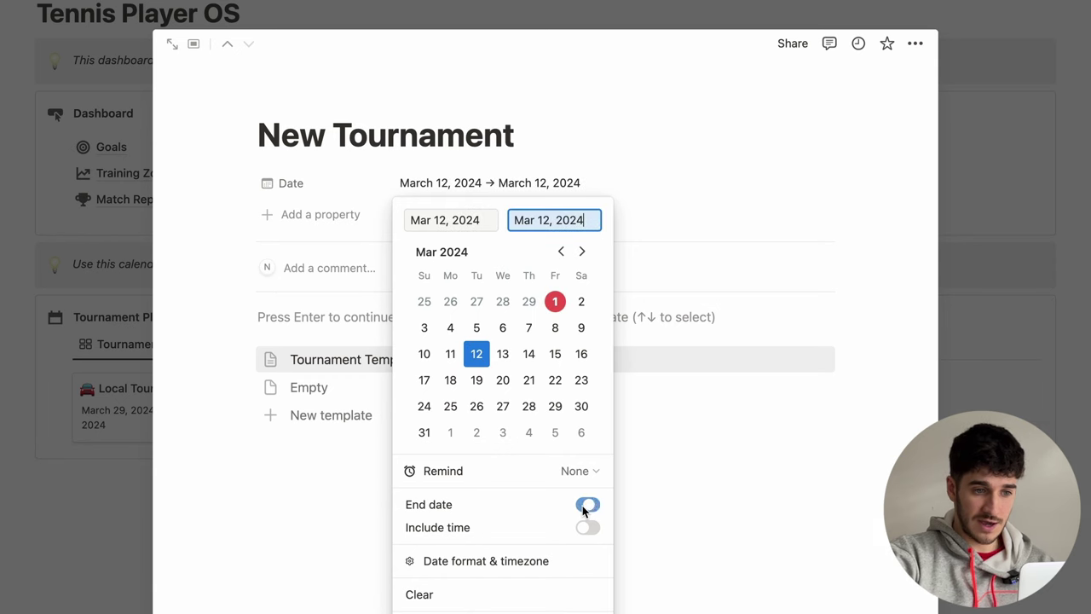
click(529, 358)
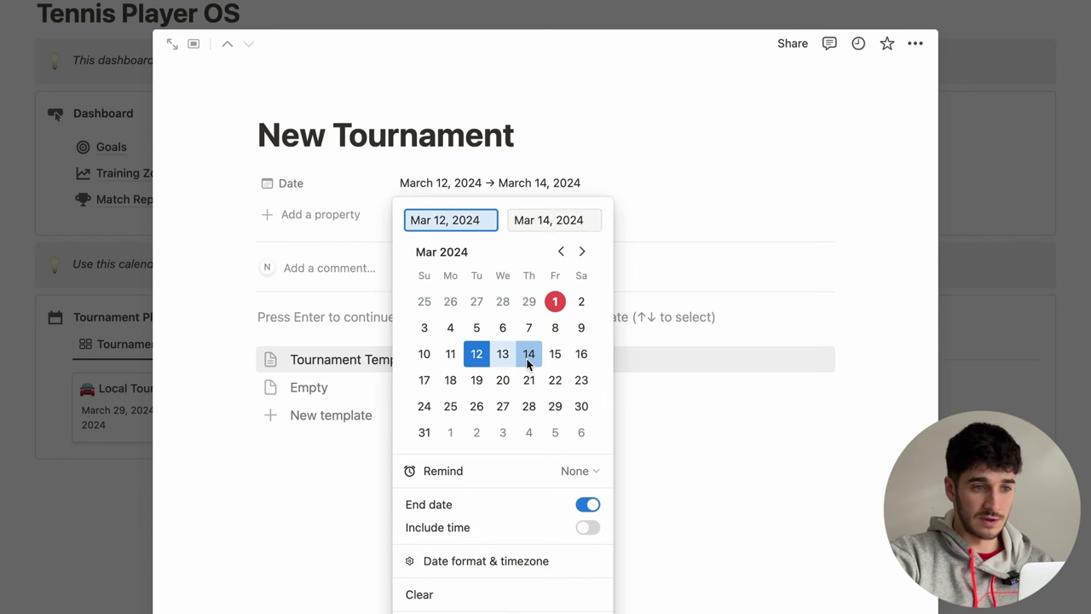
click(742, 510)
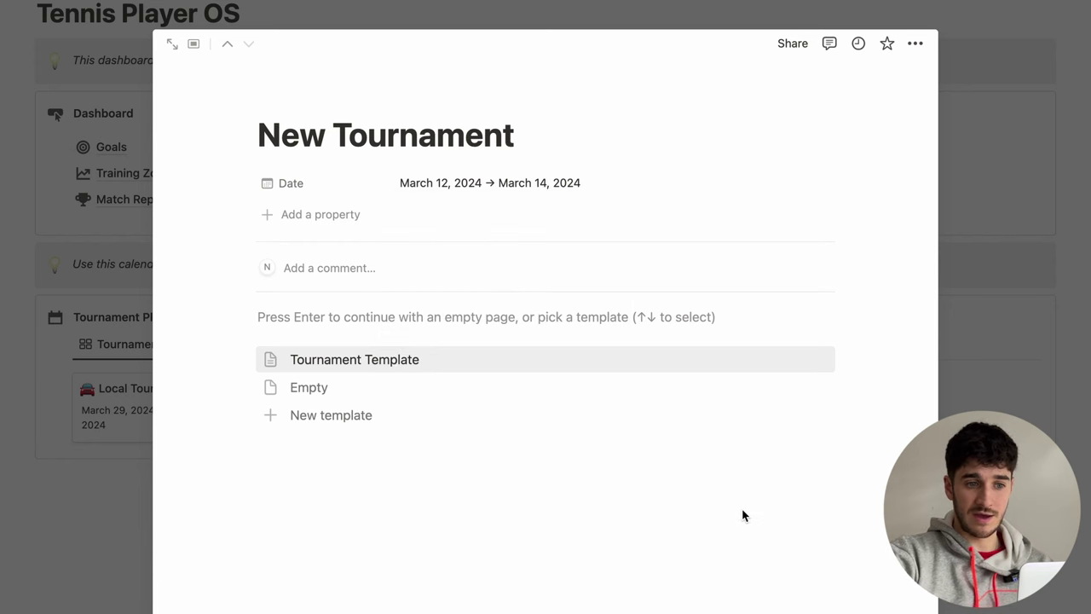
Apply the Tournament Template and step through the Link, Address, Entry and Withdrawal Deadline cells
click(435, 361)
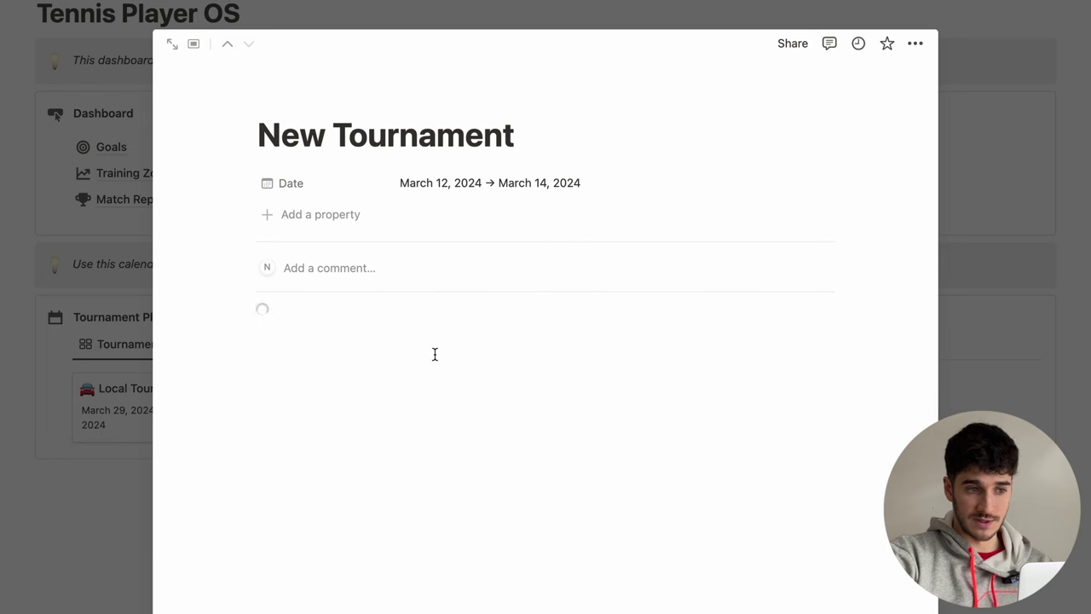
scroll(648, 419, down, 3)
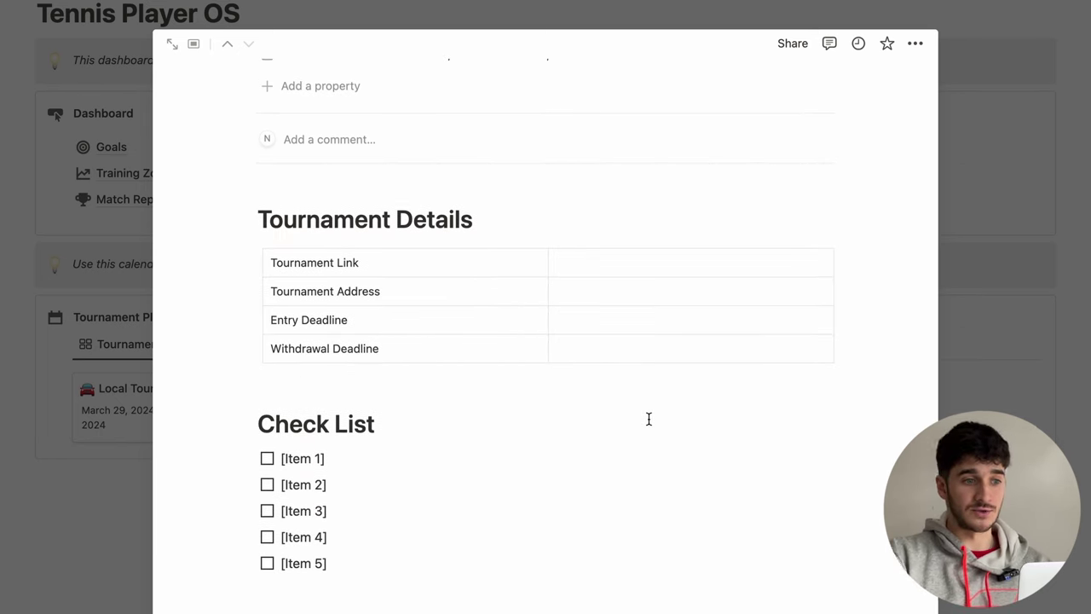
click(588, 261)
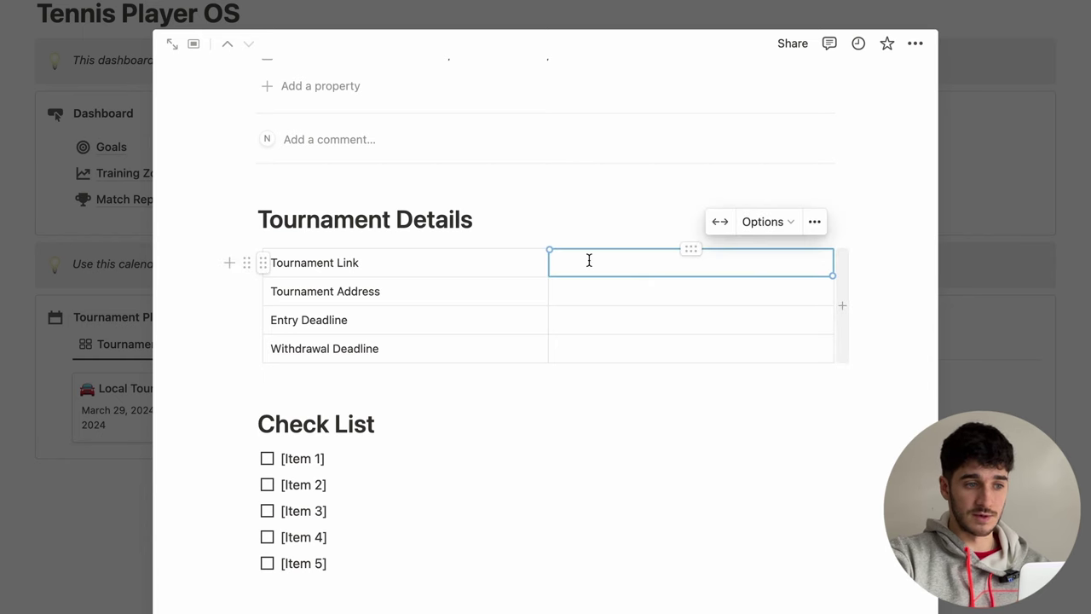
click(570, 289)
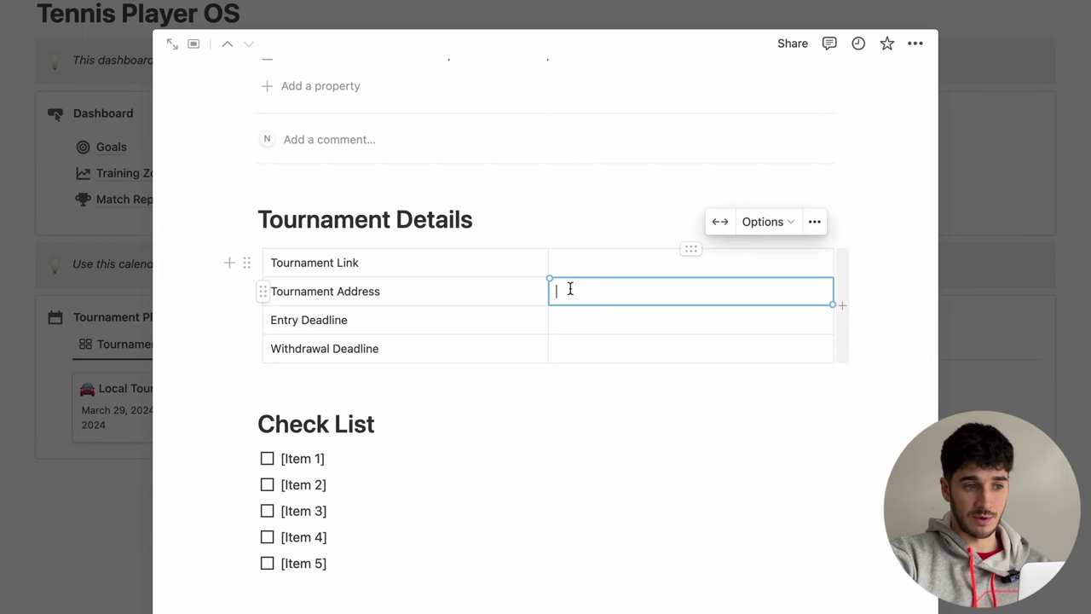
click(563, 319)
click(563, 348)
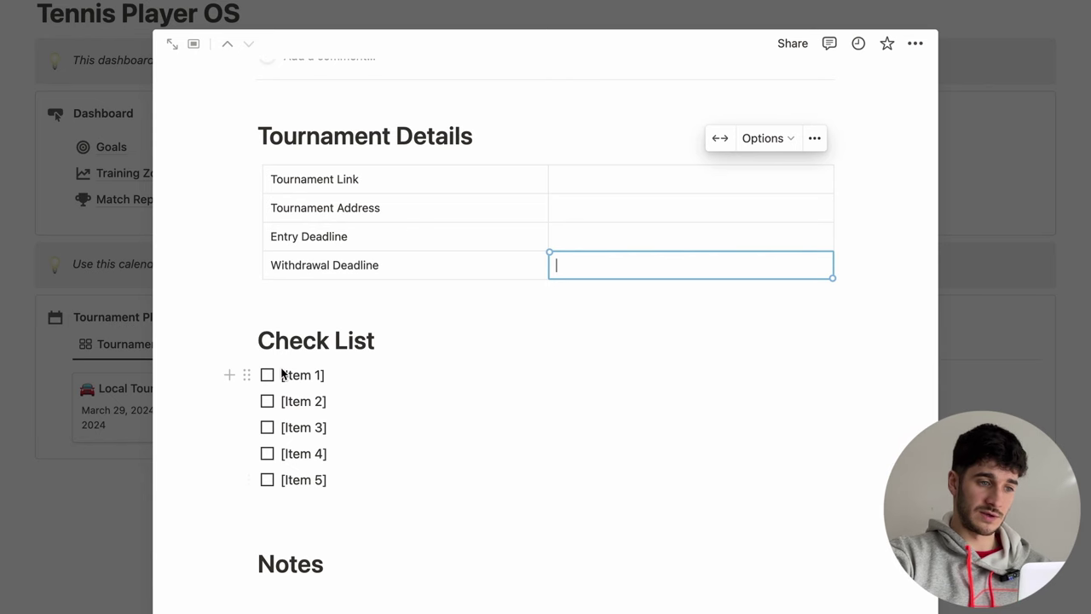
Rename the first two checklist items to 'Withdraw from tournament' and 'Book flights by ---'
drag(284, 380, 329, 382)
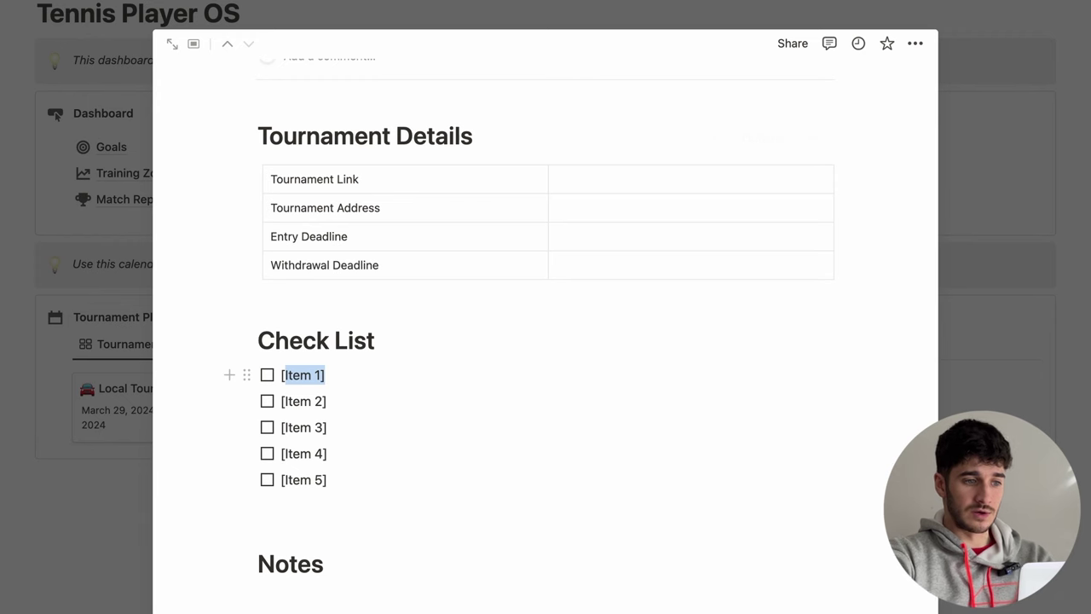
key(BackSpace)
text(Withdraw f)
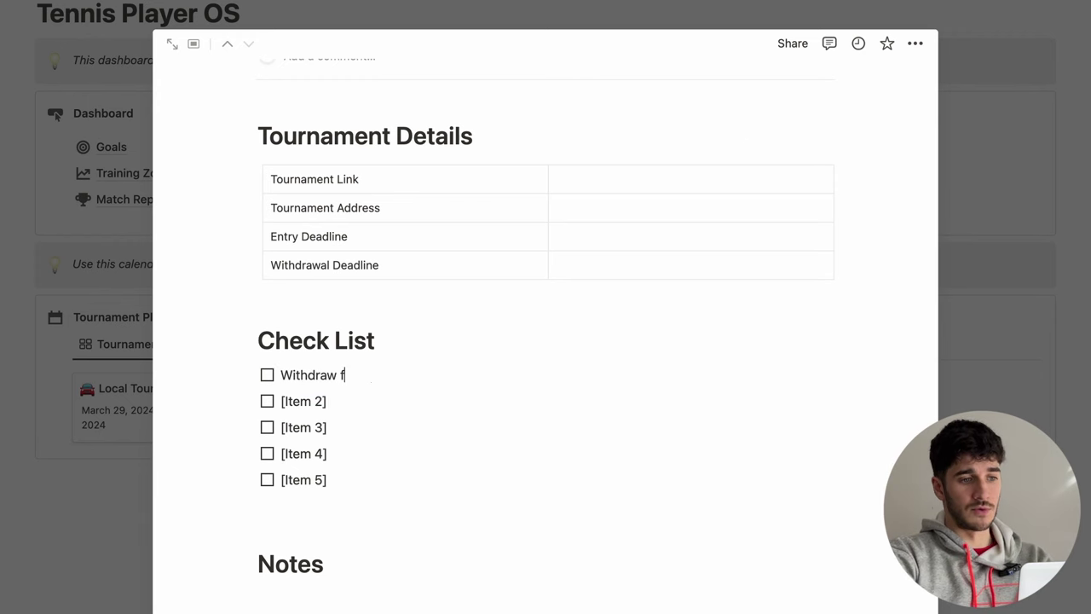
text(rom tournament)
click(347, 402)
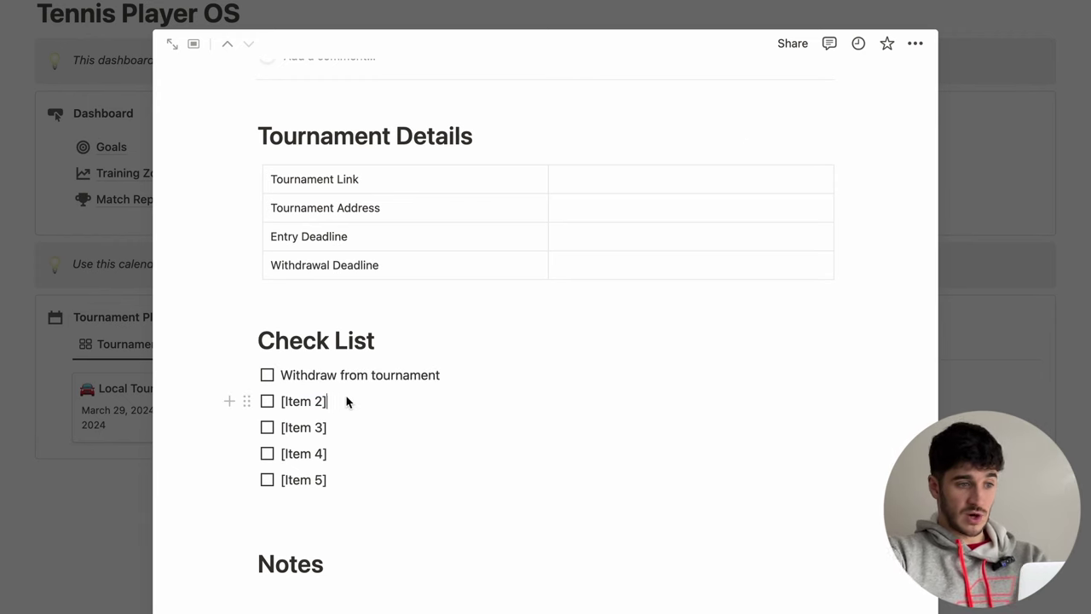
drag(324, 401, 280, 401)
text(B)
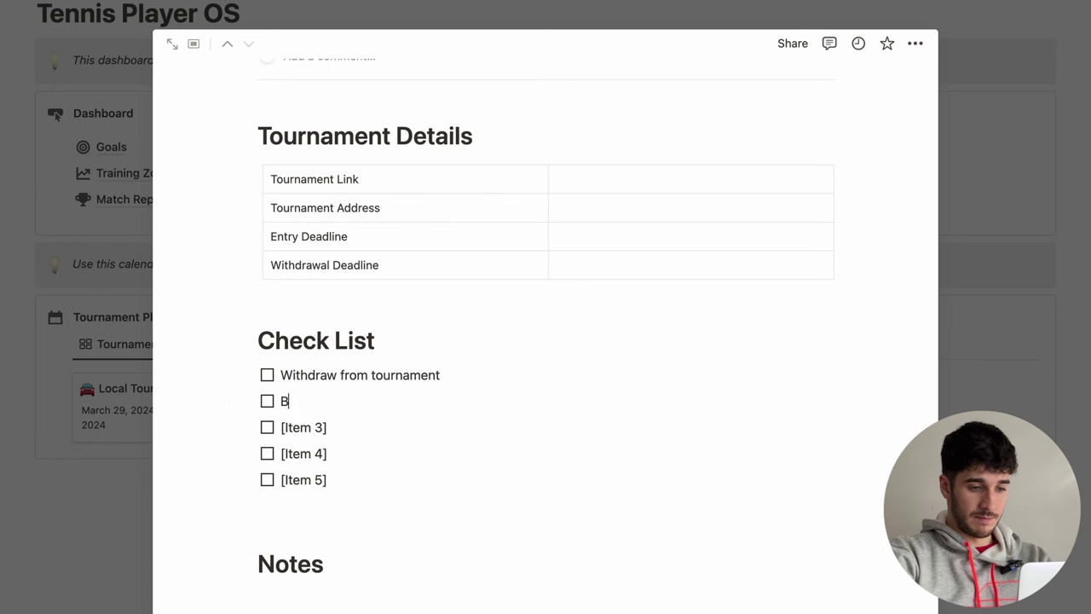
text(ook flights by )
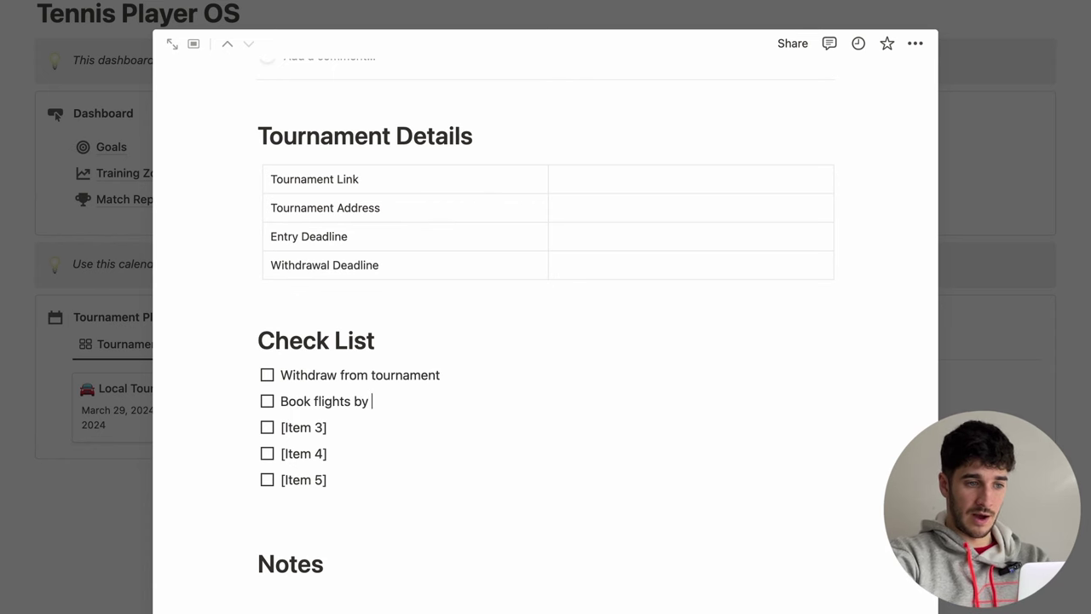
text(---)
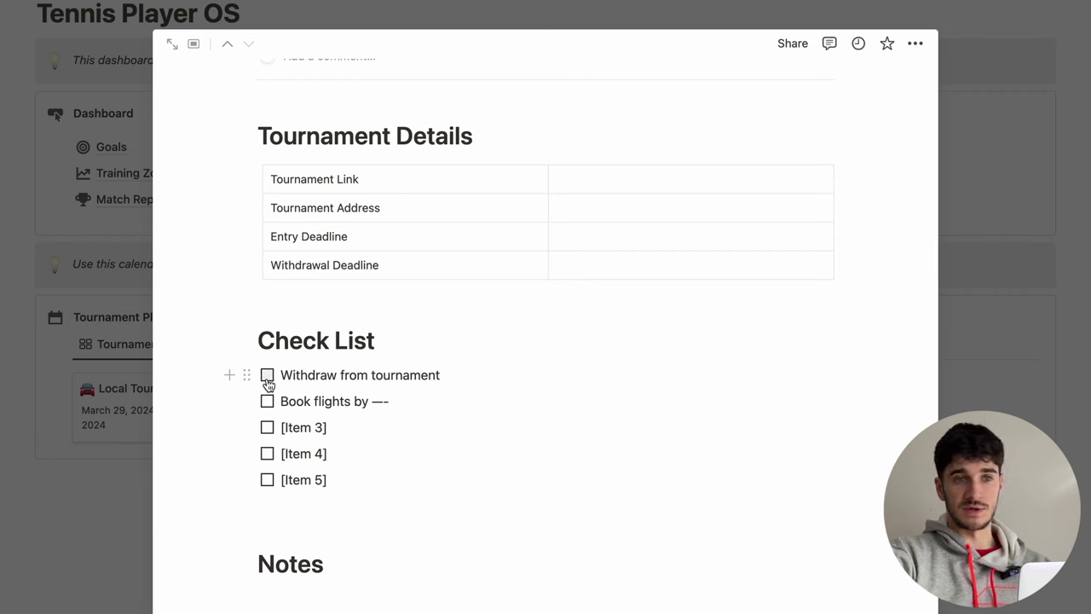
Tick both items and begin the Notes line 'Tournament location is far from the ve'
click(267, 375)
click(268, 402)
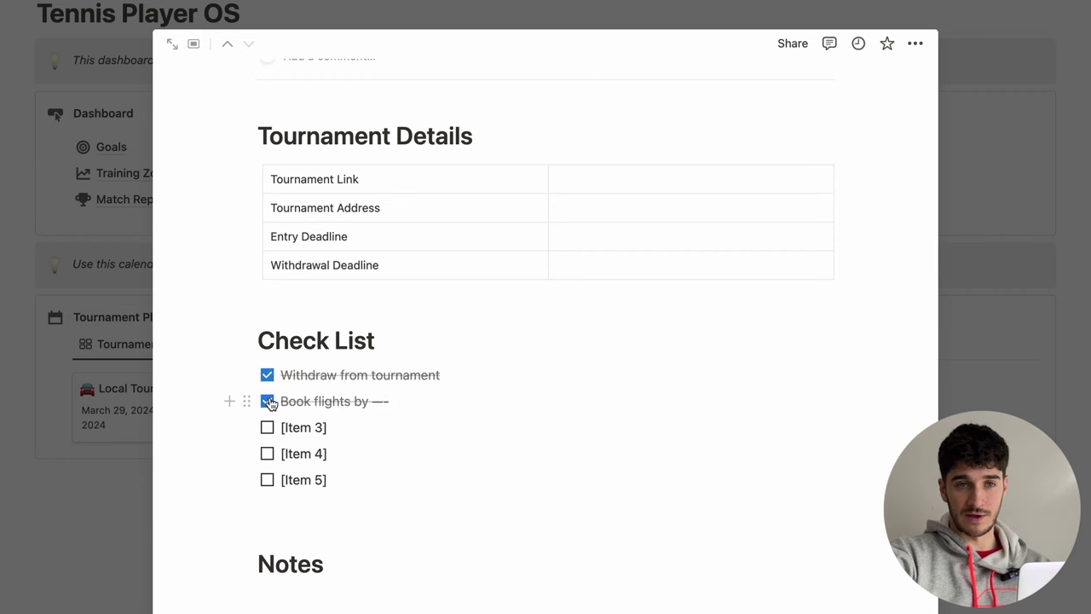
click(349, 605)
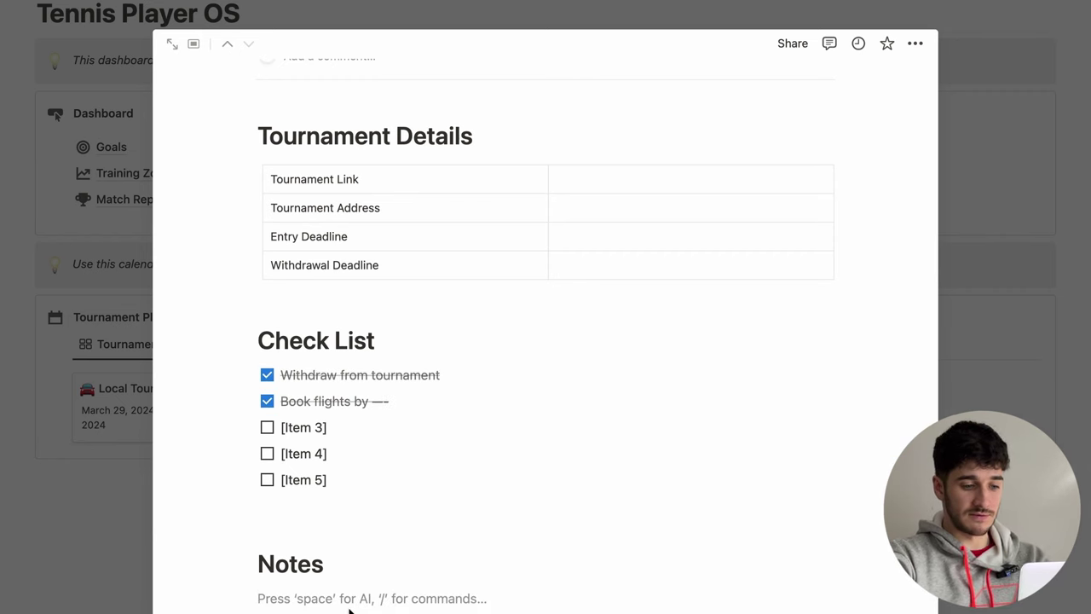
text(Tournament location is f)
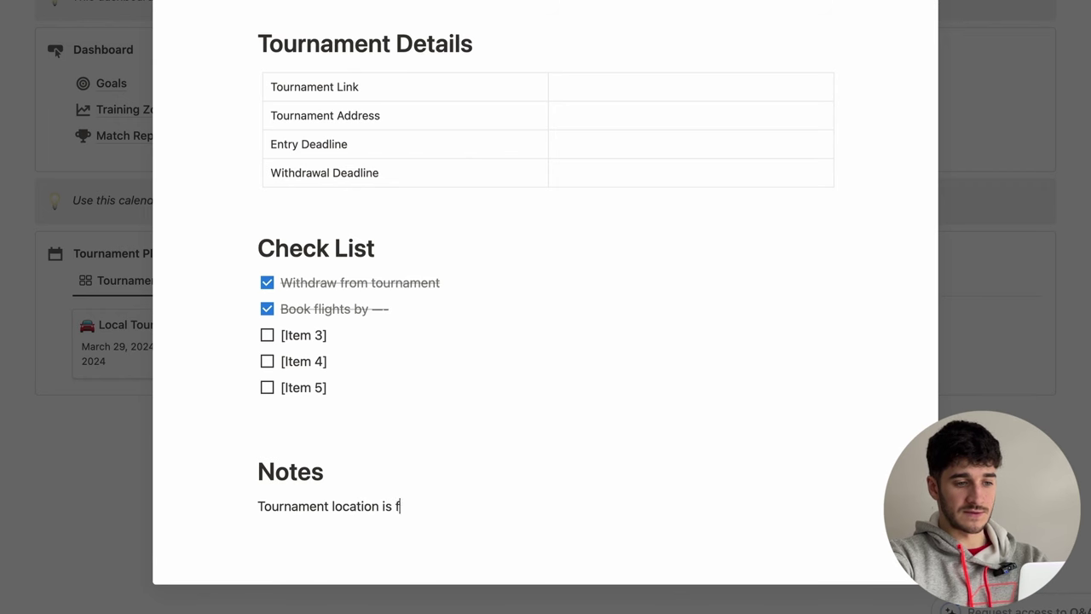
text(ar from the ve)
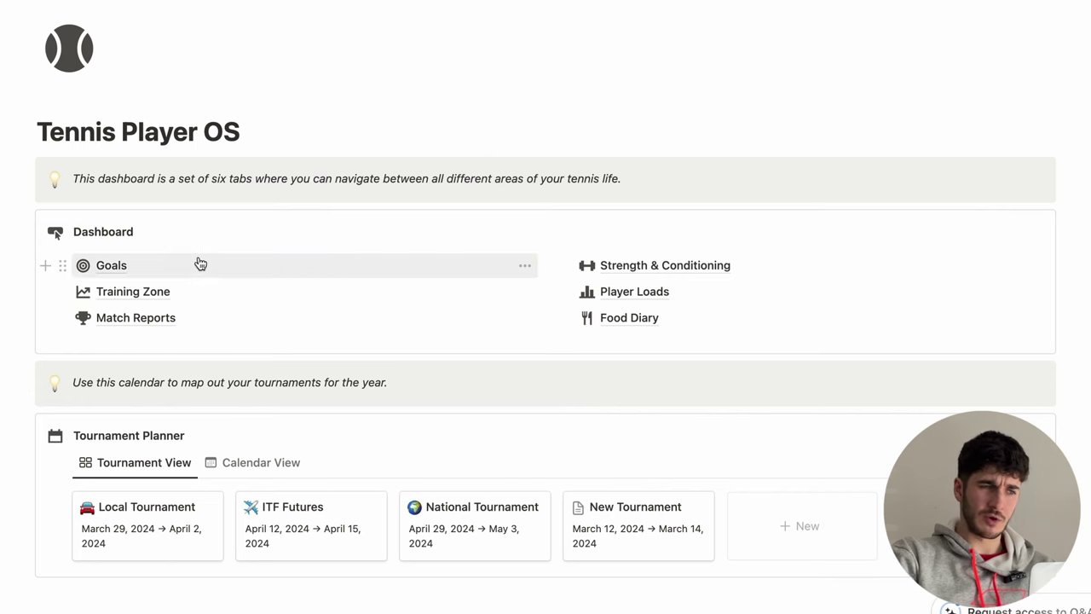
Open the Training Zone page from the Dashboard links
mouse_move(213, 267)
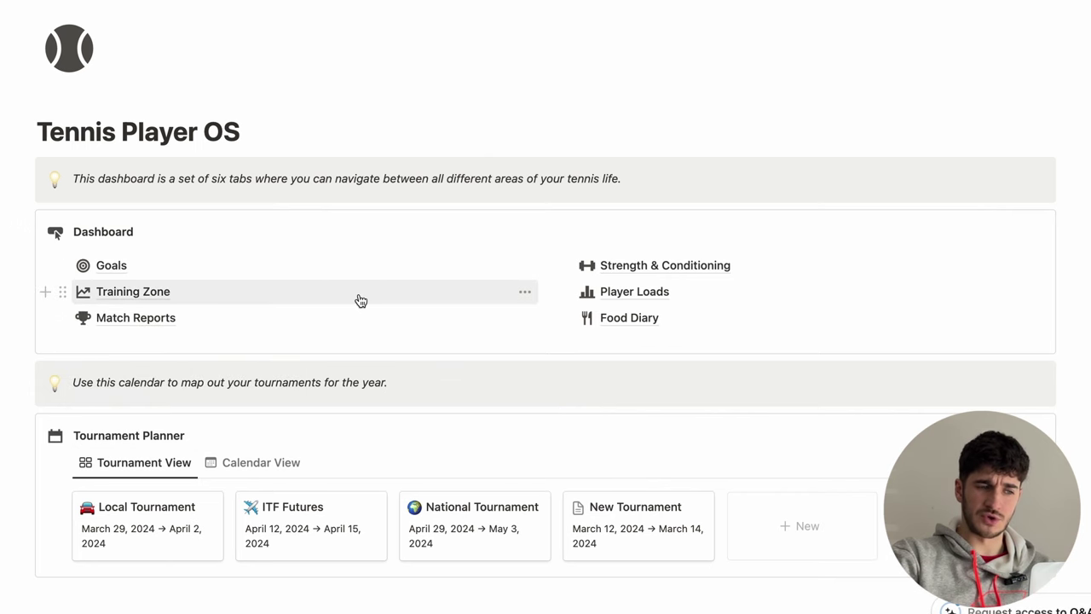
mouse_move(360, 300)
mouse_move(359, 331)
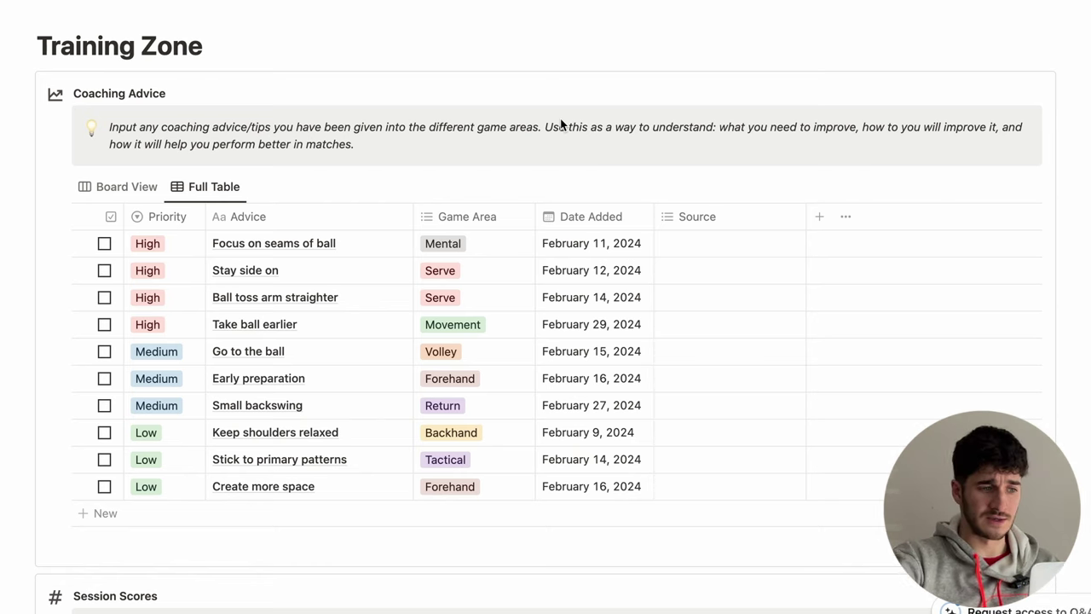
Add a Coaching Advice row with the text 'Load back leg on serve'
scroll(97, 453, down, 1)
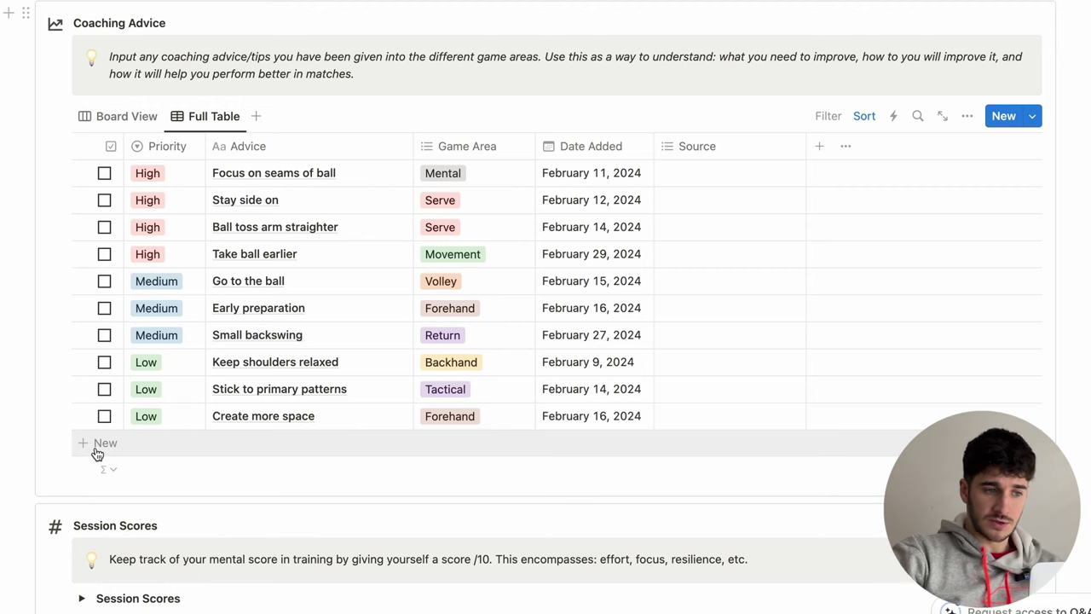
click(97, 444)
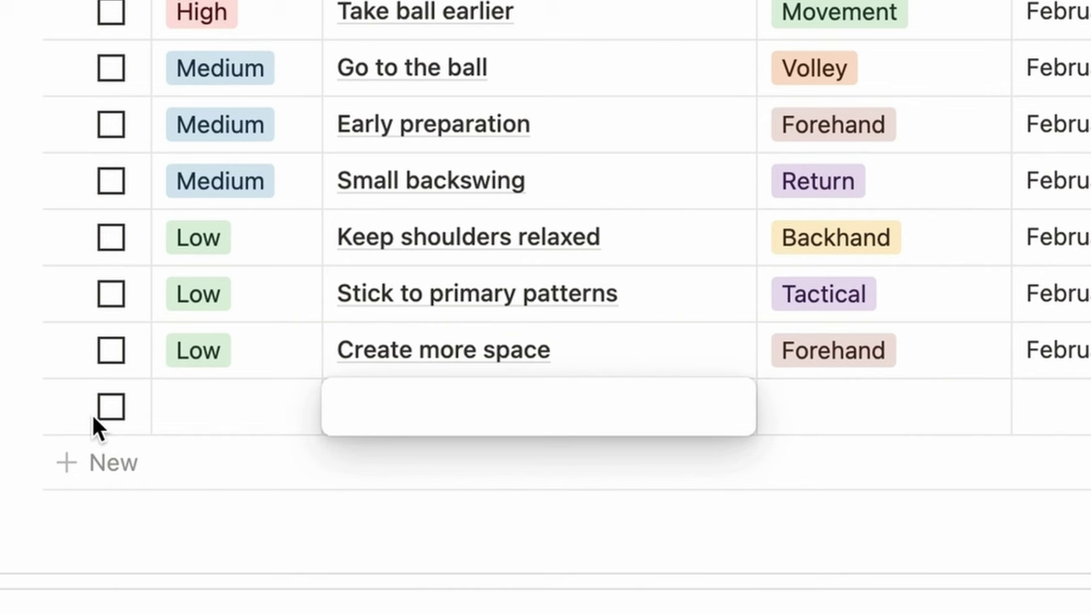
text(Load back leg on serve)
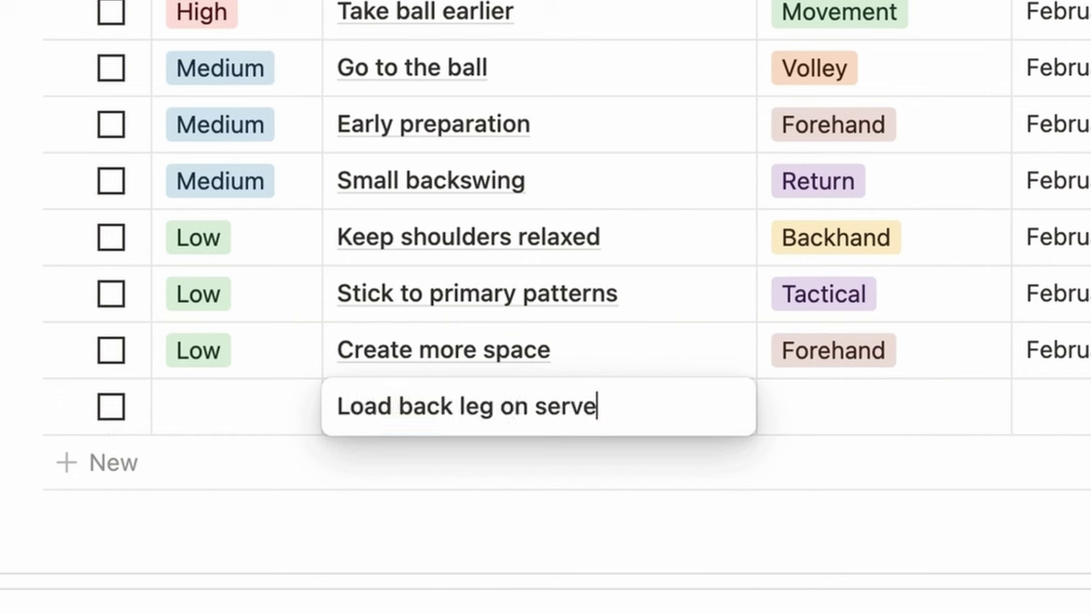
key(Return)
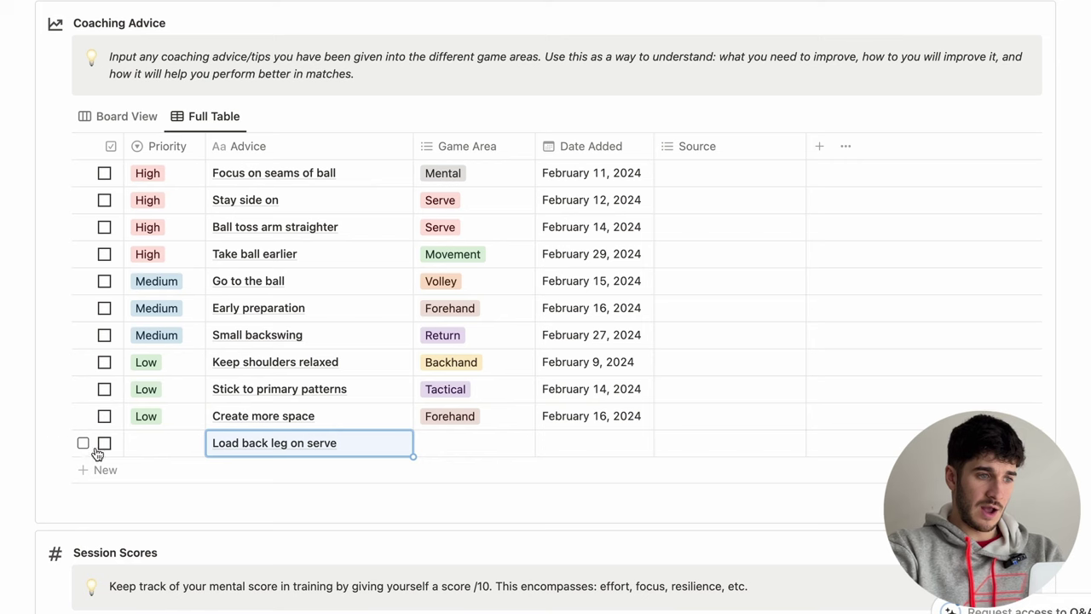
Give the new advice High priority and the Serve game area
click(169, 444)
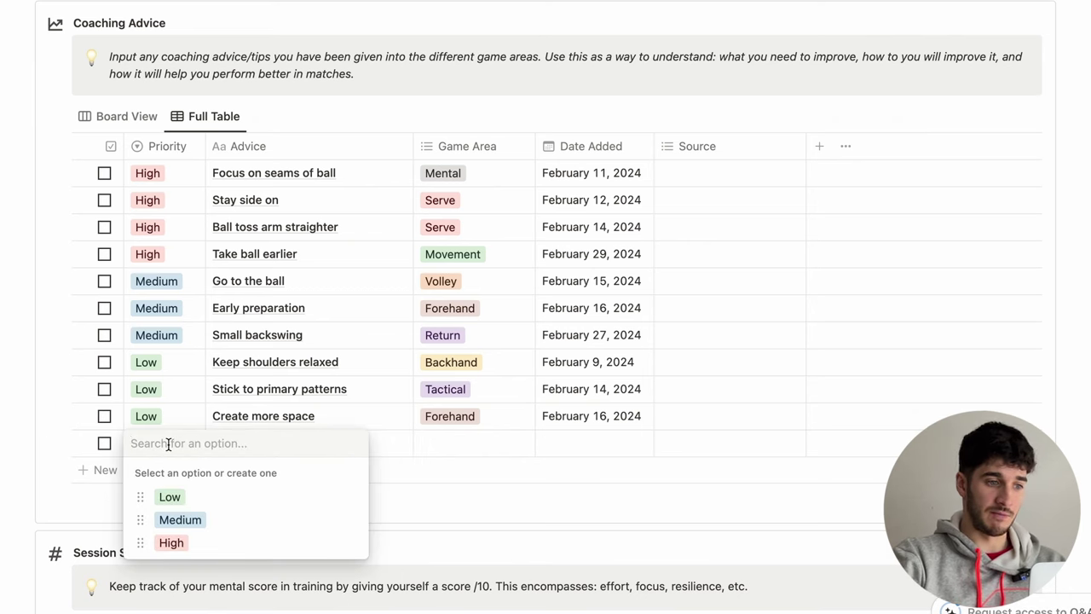
click(206, 551)
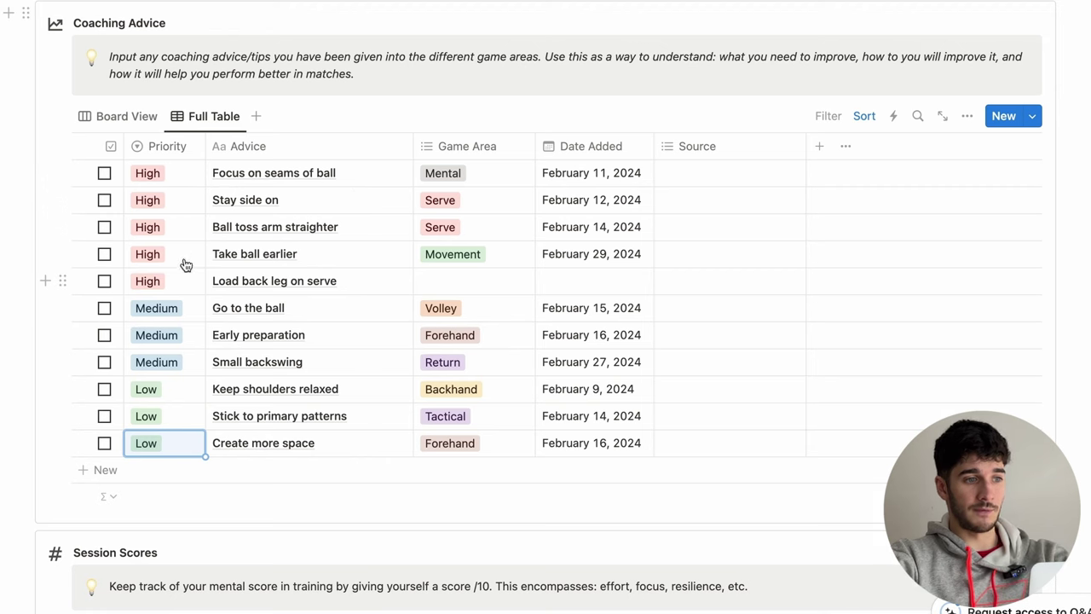
click(467, 281)
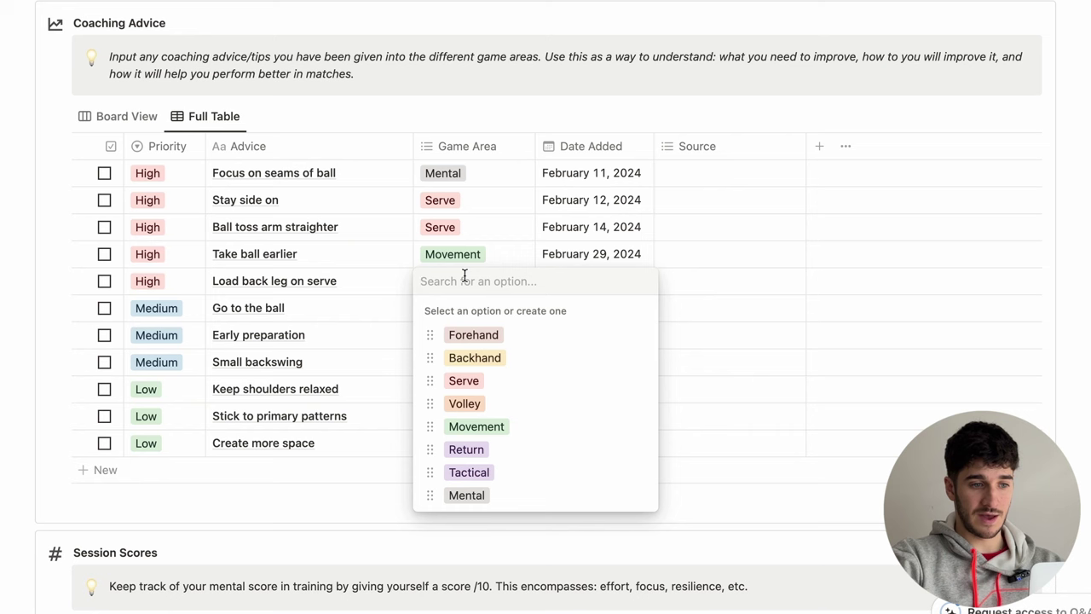
click(509, 383)
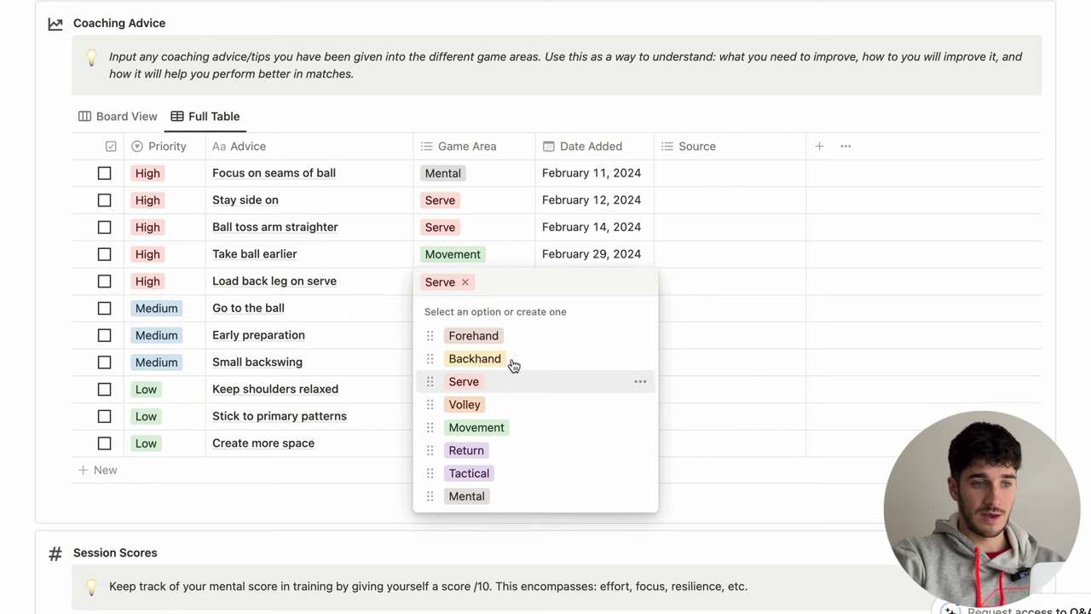
key(Escape)
Set its Date Added to March 1, 2024 and show the board view
click(584, 286)
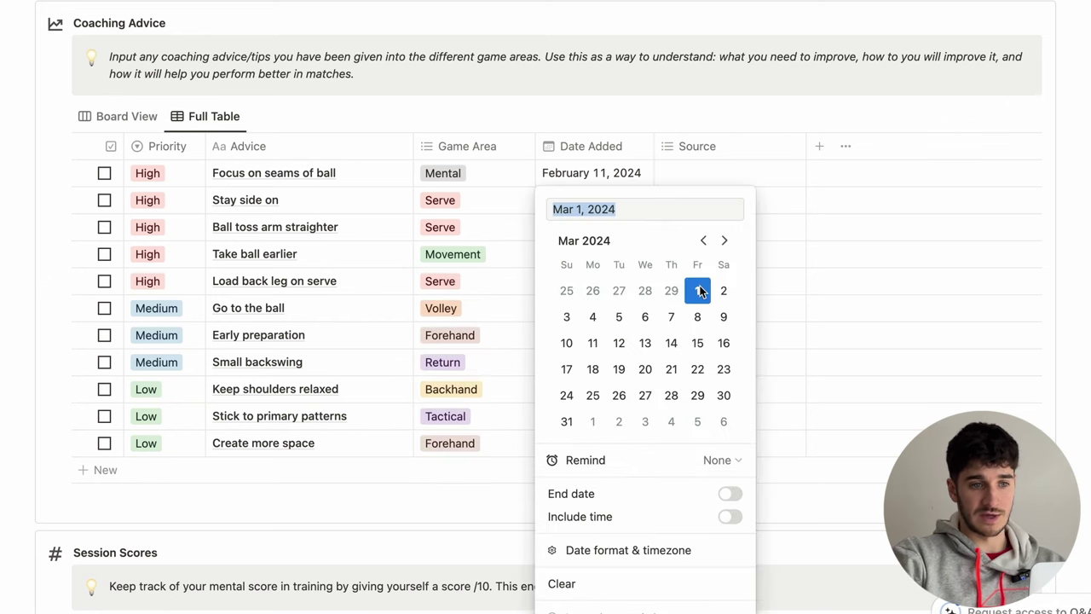
key(Escape)
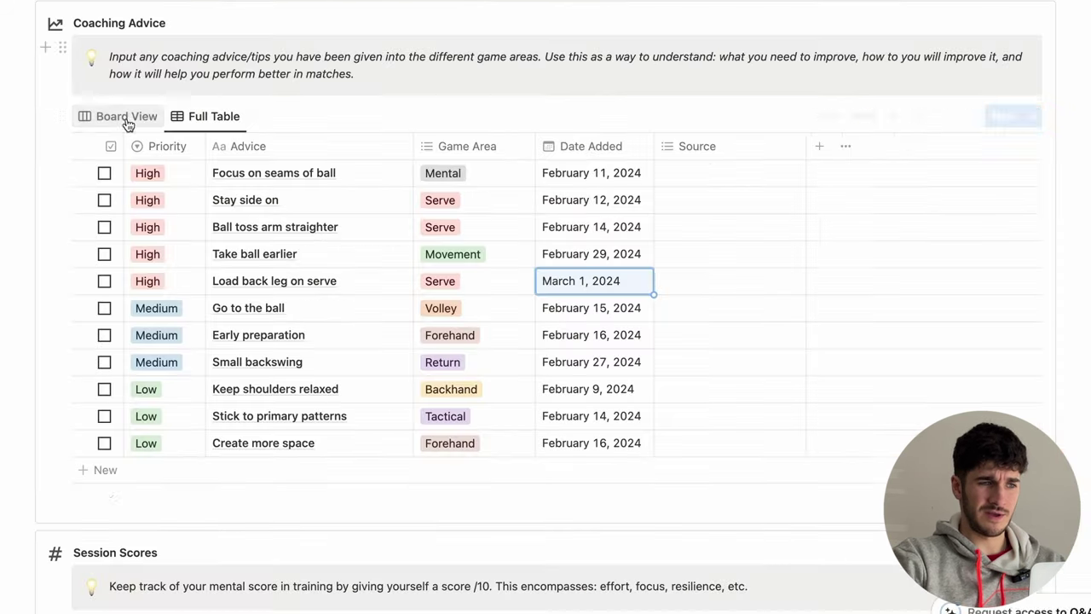
click(125, 117)
Review the board columns, return to the full table, and tick 'Stay side on' as done
scroll(476, 285, up, 1)
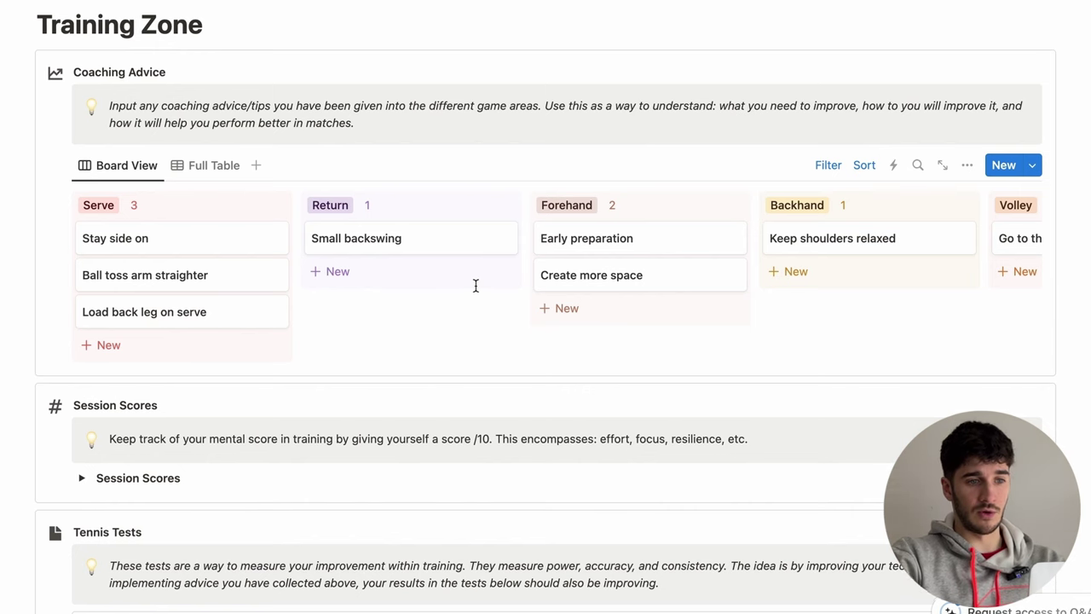
scroll(476, 285, right, 10)
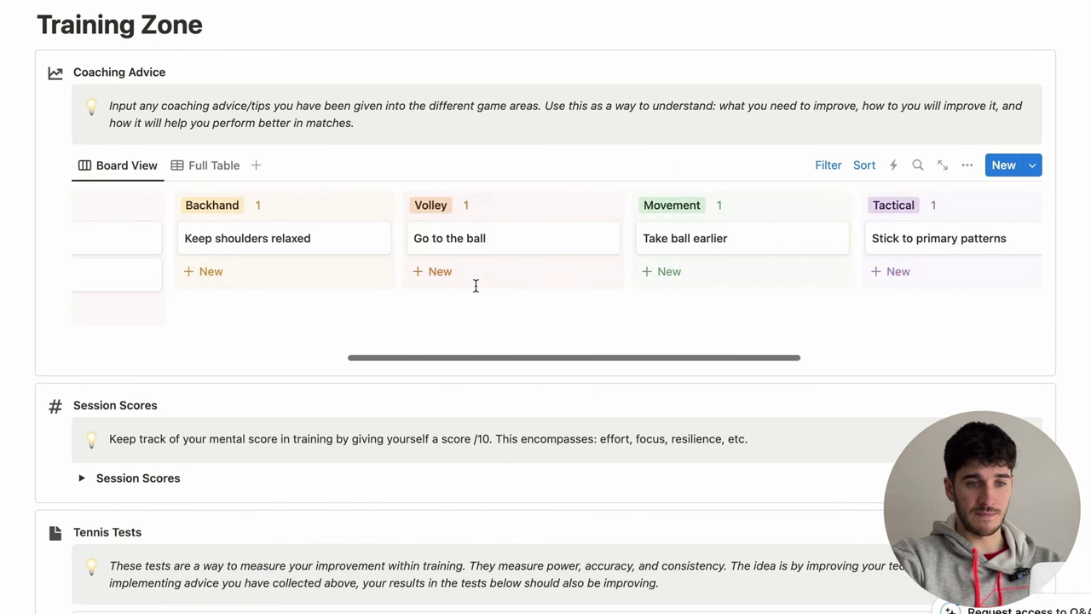
scroll(475, 285, right, 5)
scroll(476, 290, left, 3)
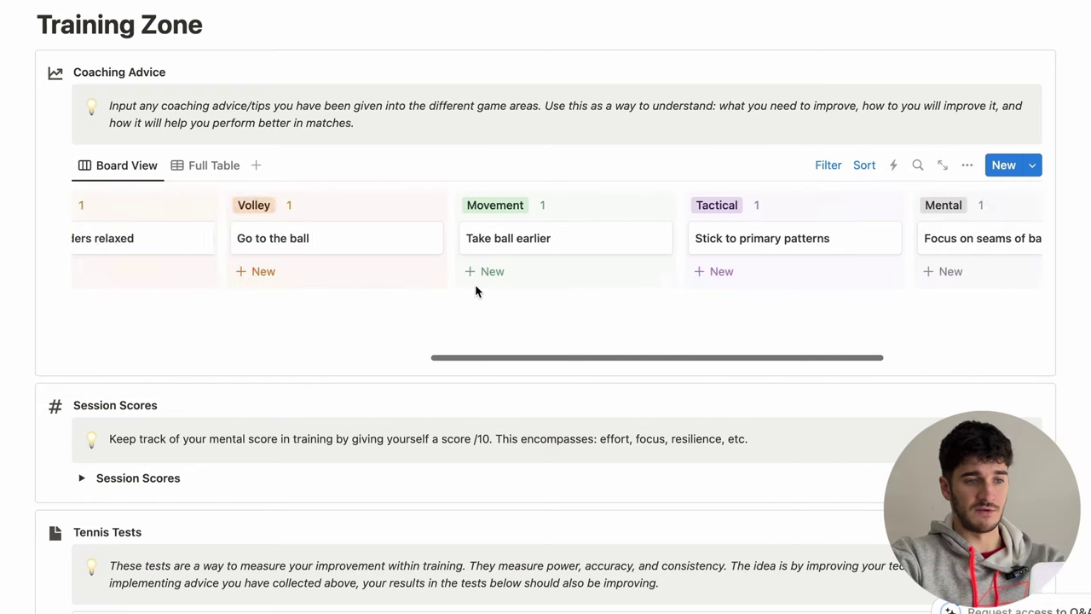
scroll(476, 290, left, 12)
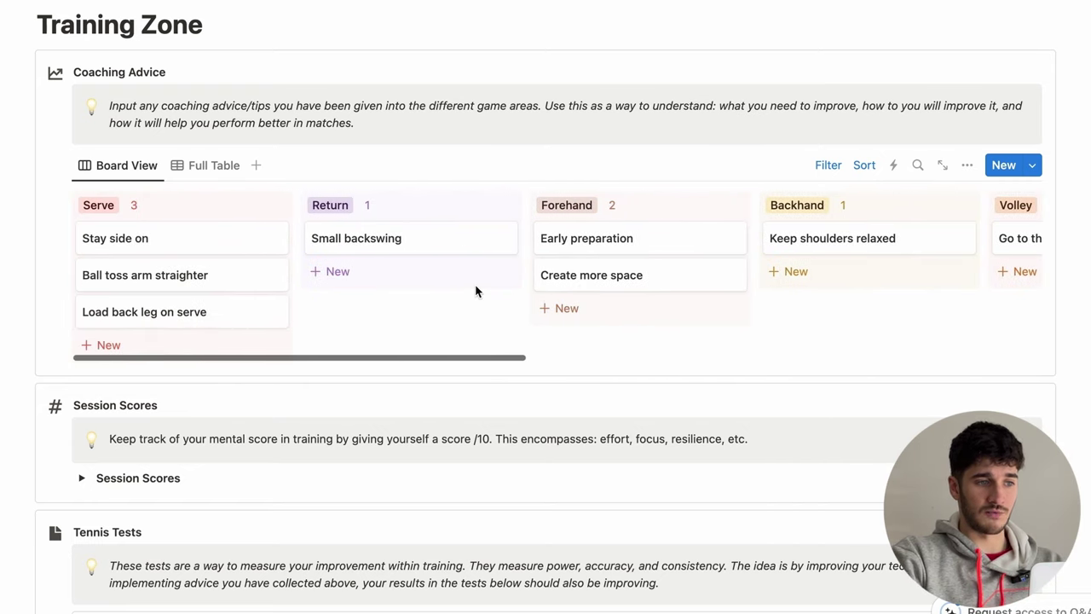
click(209, 165)
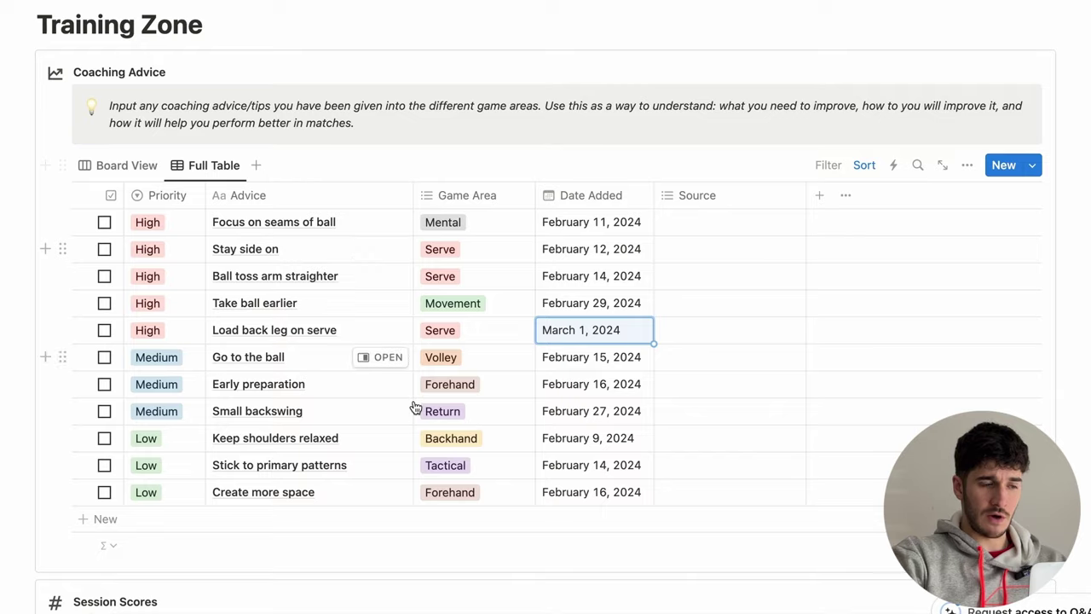
scroll(415, 408, down, 1)
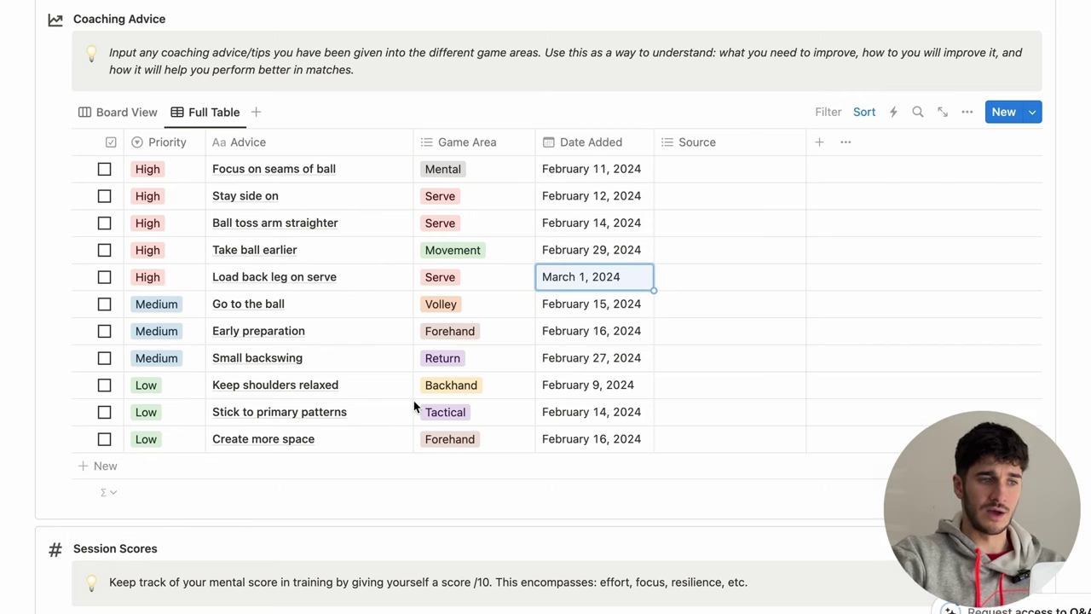
click(104, 197)
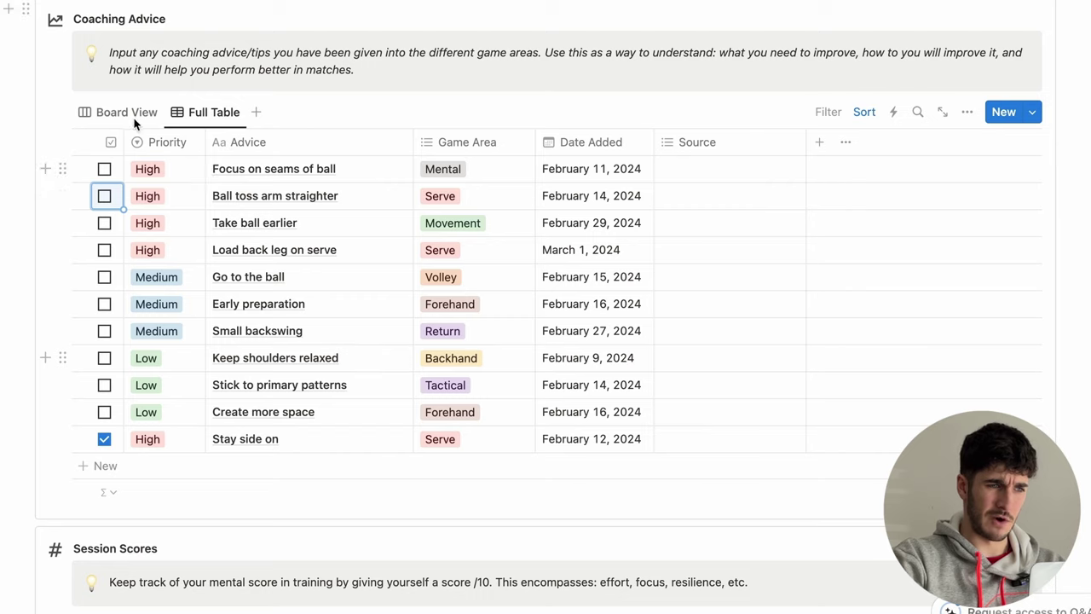
Show Coaching Advice as a board, then add a blank row under Session Scores
click(135, 112)
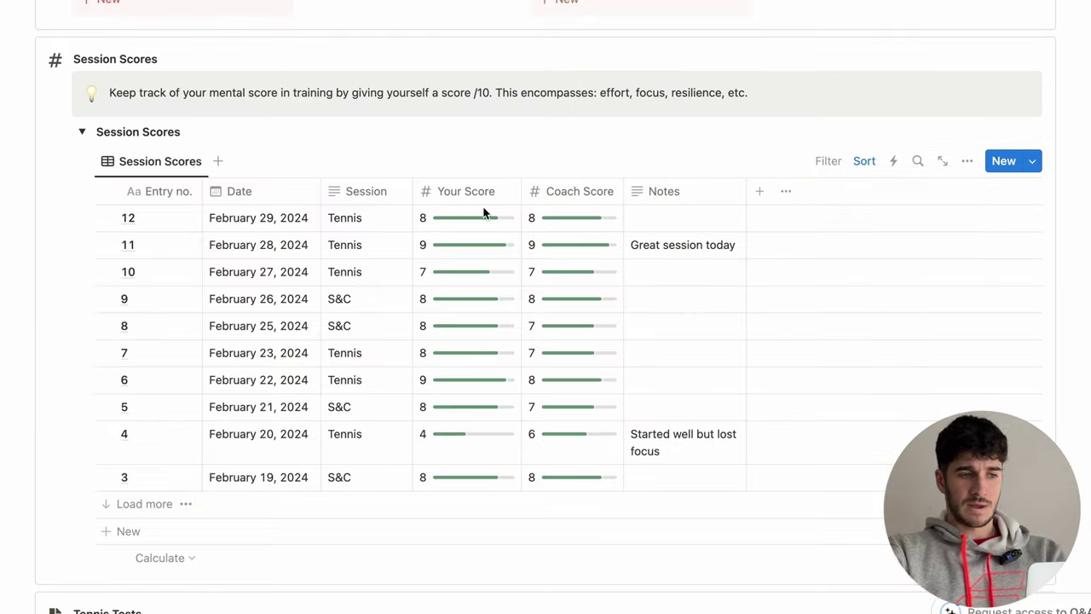
scroll(484, 212, down, 2)
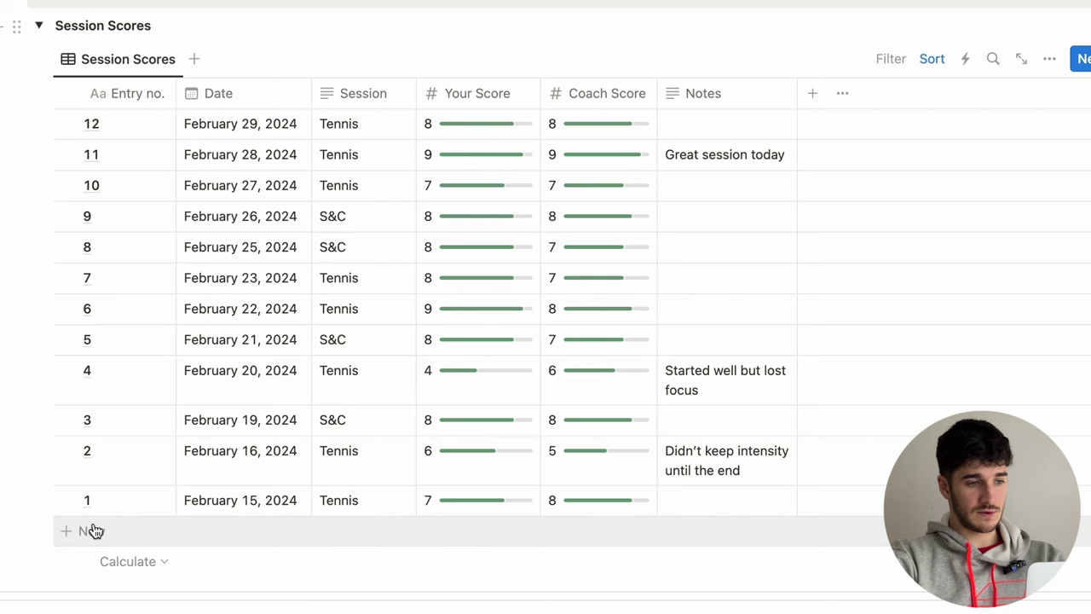
click(91, 530)
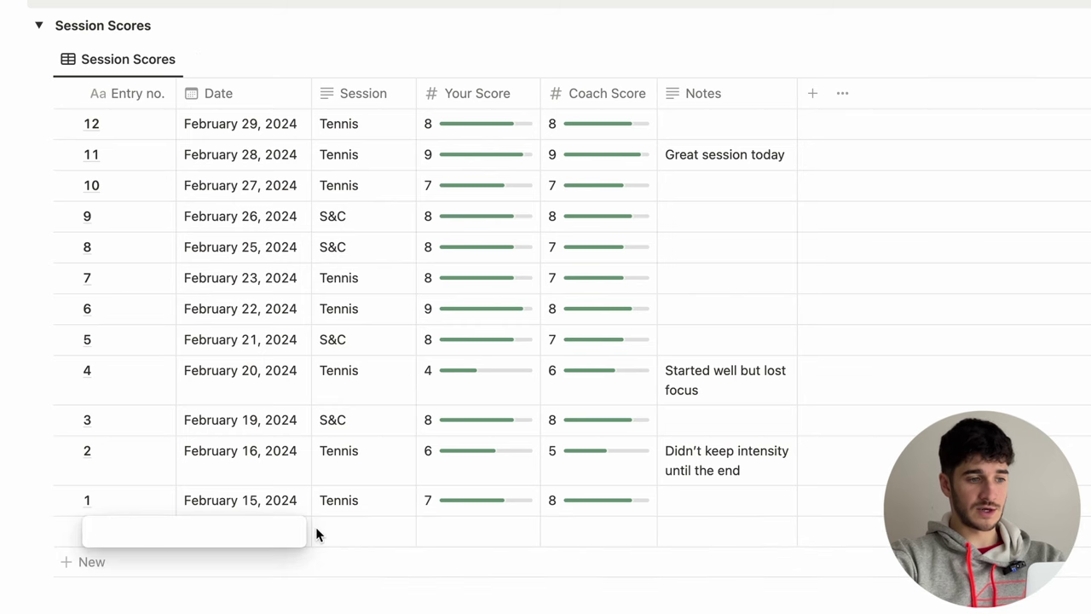
Fill in entry 13: date March 1, 2024, session Tennis, Your Score 6
text(13)
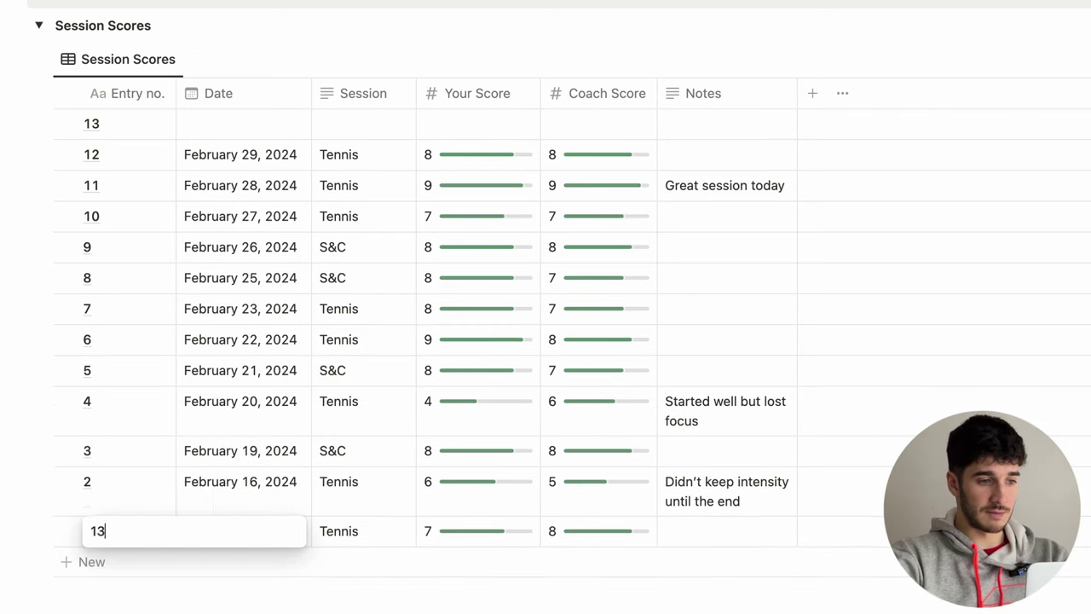
key(Return)
click(211, 132)
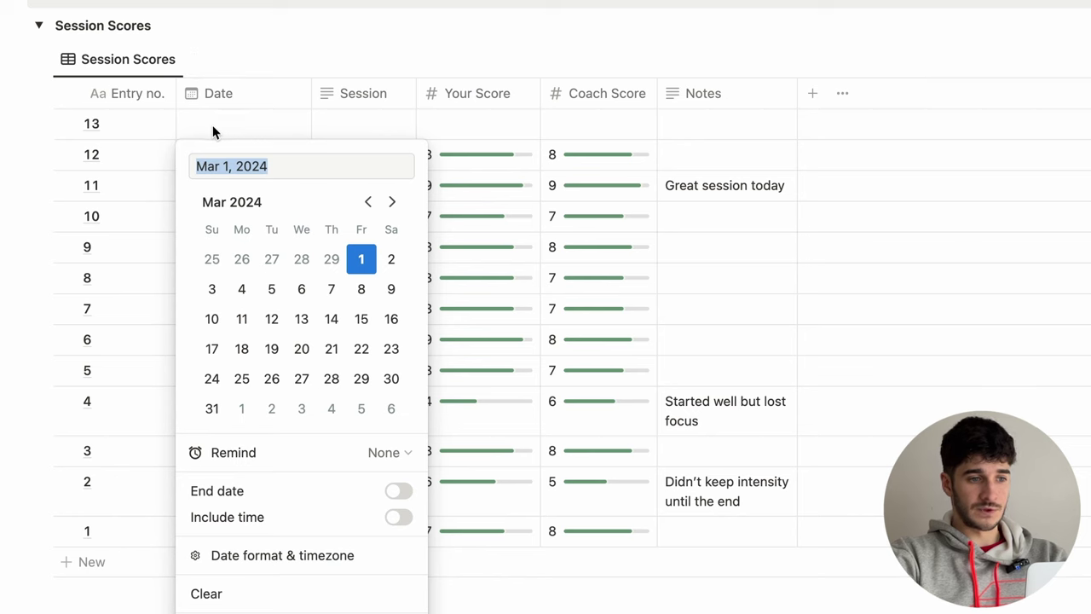
click(360, 259)
click(342, 128)
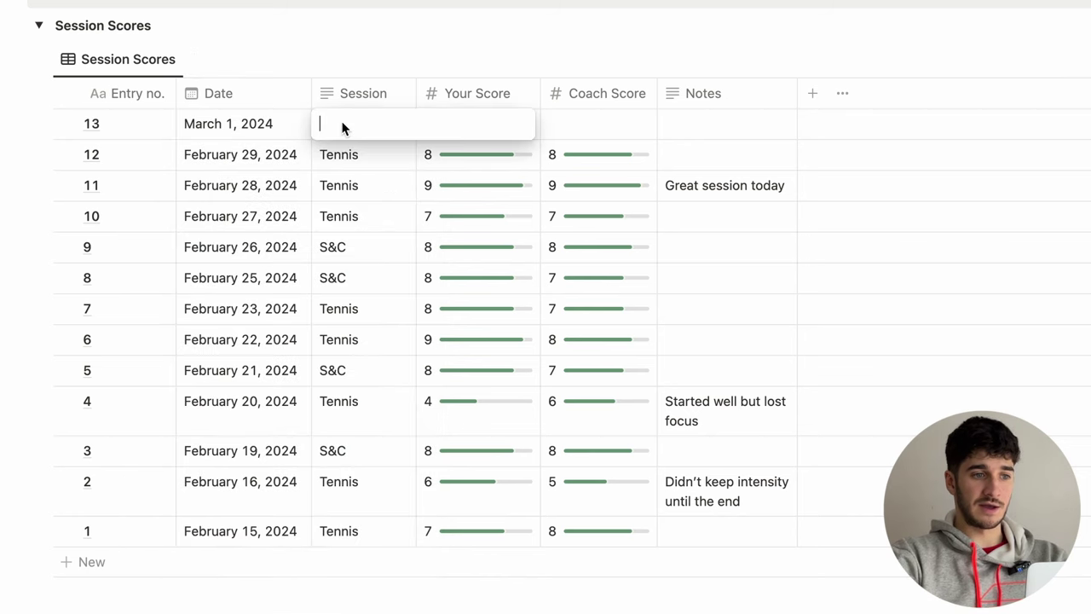
text(Tennis)
key(Return)
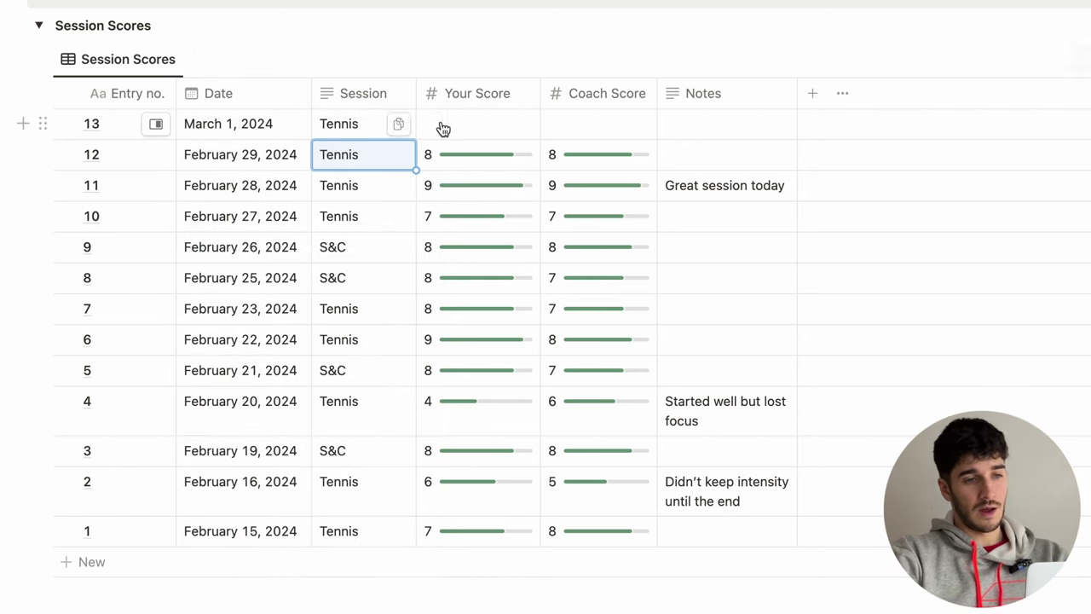
click(485, 128)
text(6)
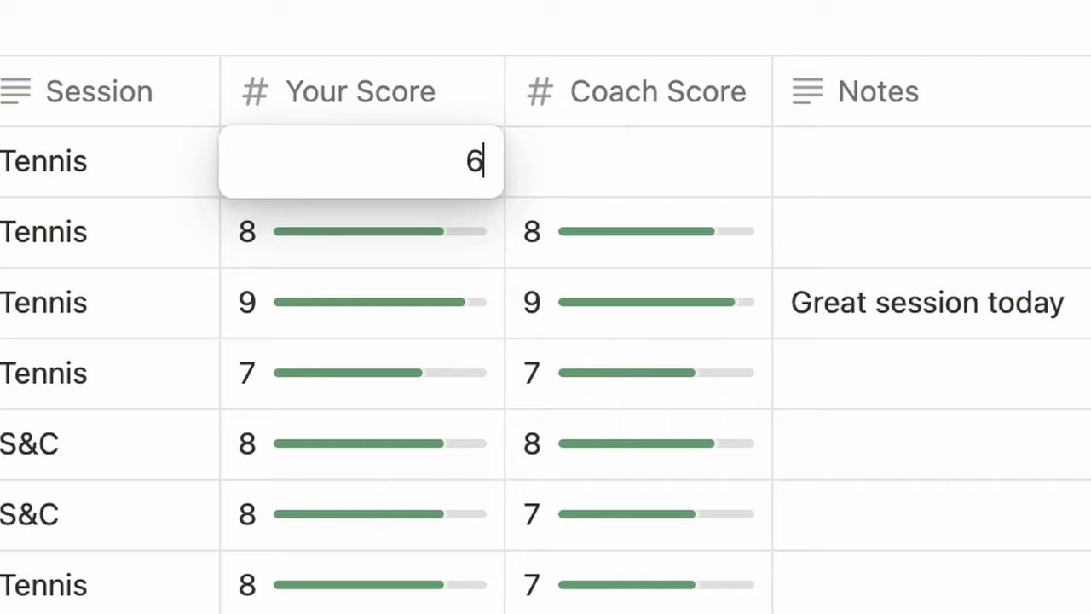
key(Return)
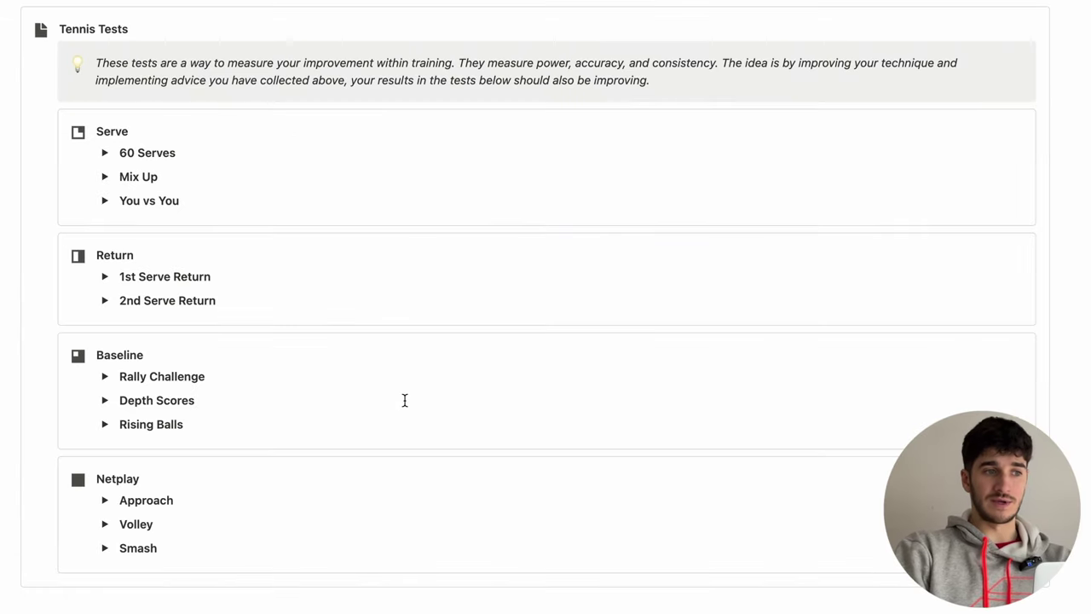
Expand the 60 Serves toggle under Tennis Tests to reveal its instructions and serve sections
scroll(140, 61, down, 1)
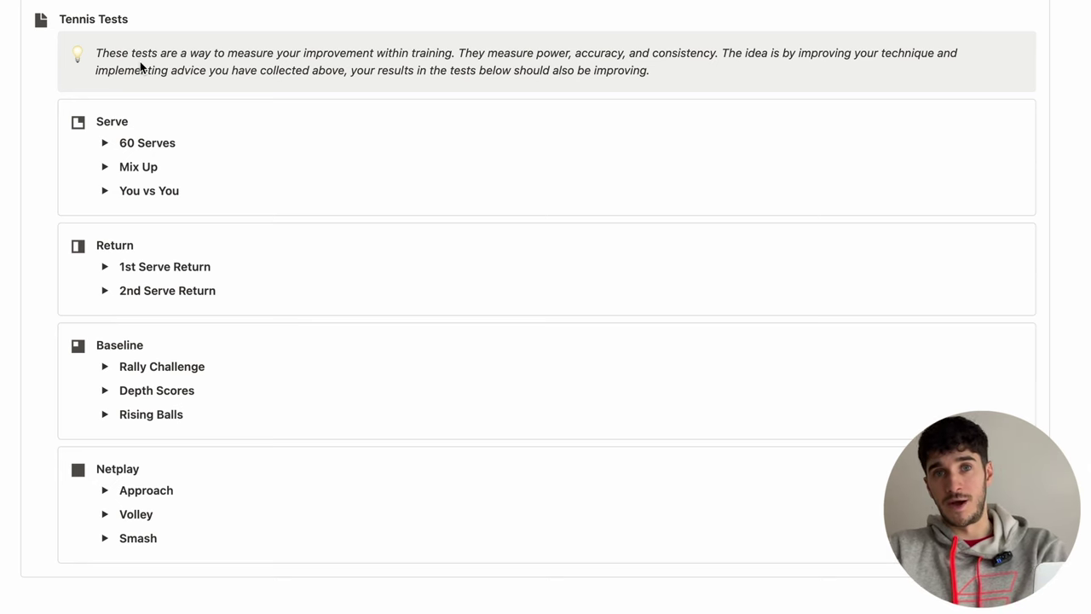
click(106, 143)
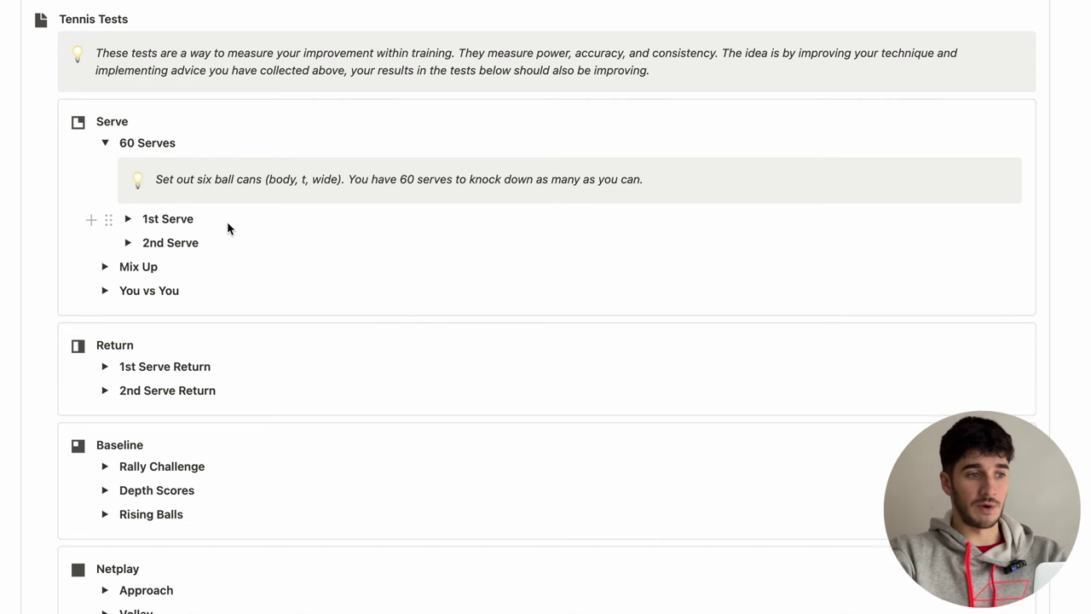
Expand and collapse the 1st Serve results table, then expand the Depth Scores test log
click(128, 219)
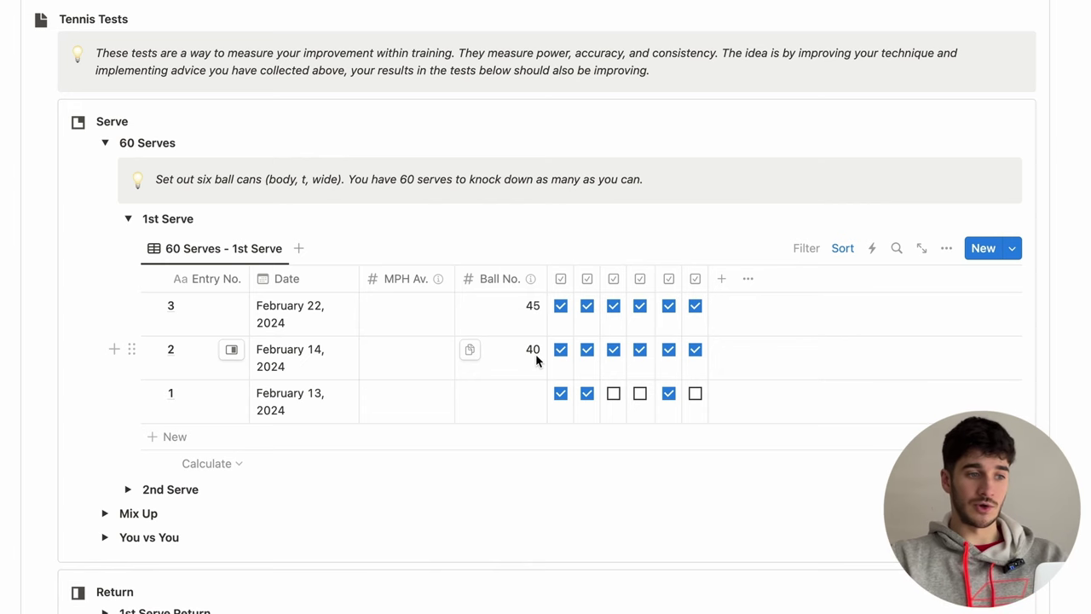
click(128, 218)
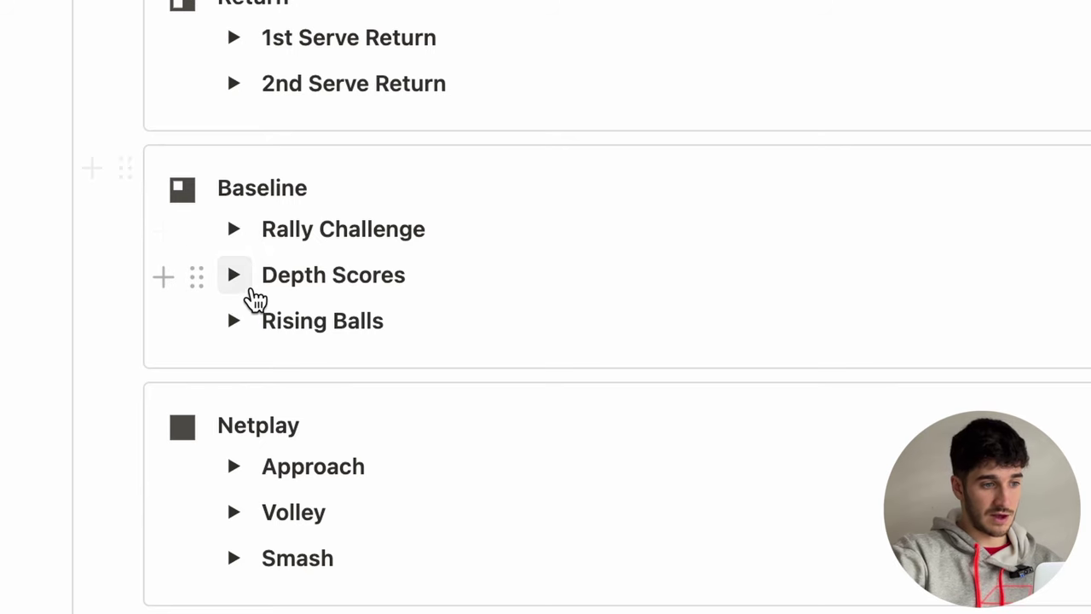
click(234, 275)
scroll(543, 304, down, 1)
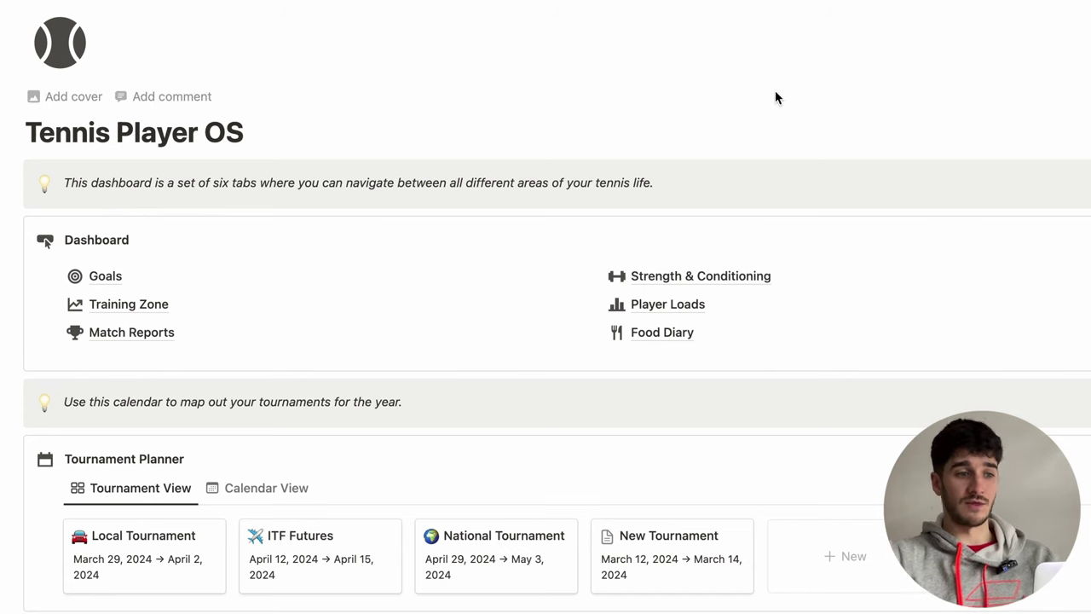
click(252, 331)
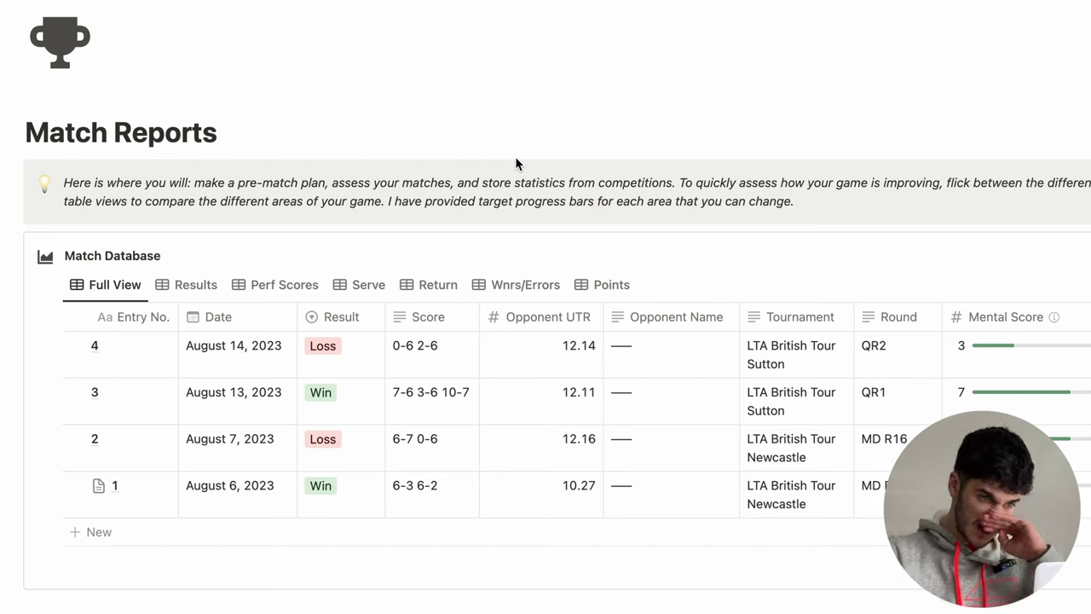
scroll(450, 422, down, 3)
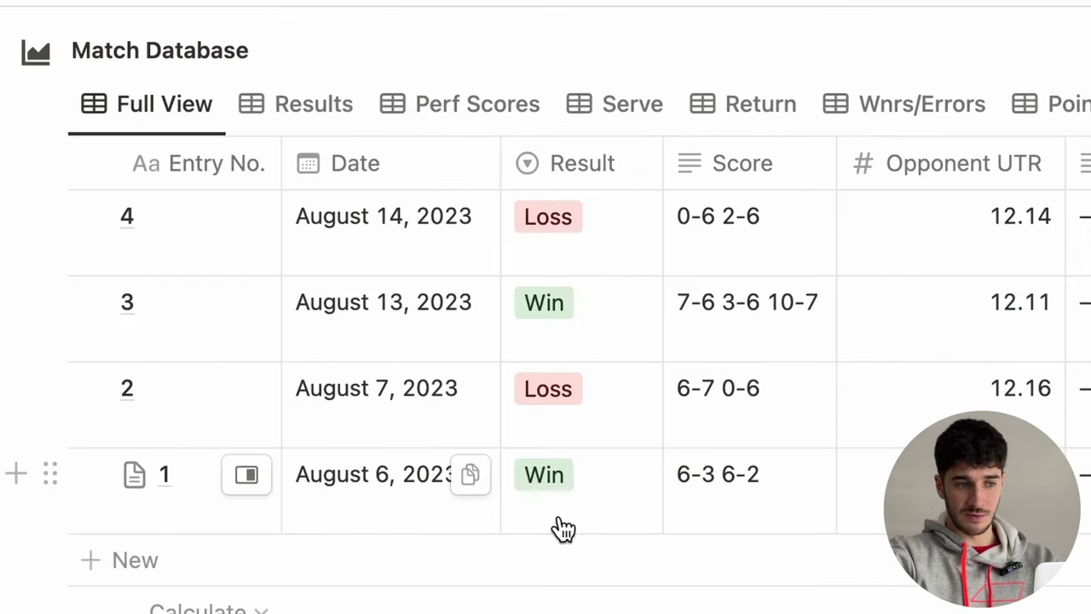
scroll(609, 500, right, 4)
scroll(617, 499, right, 1)
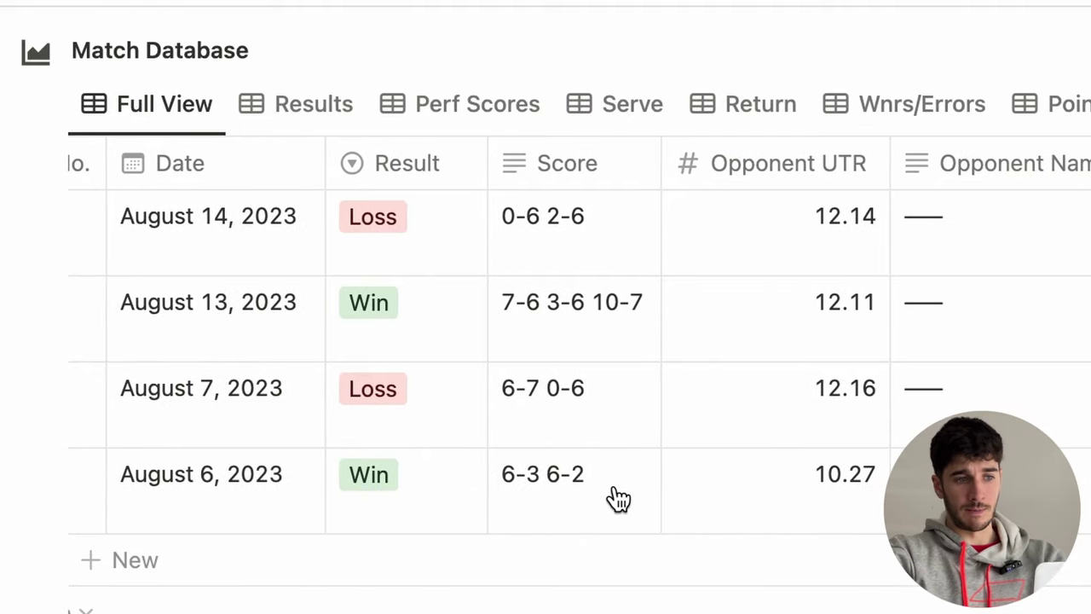
scroll(751, 494, right, 4)
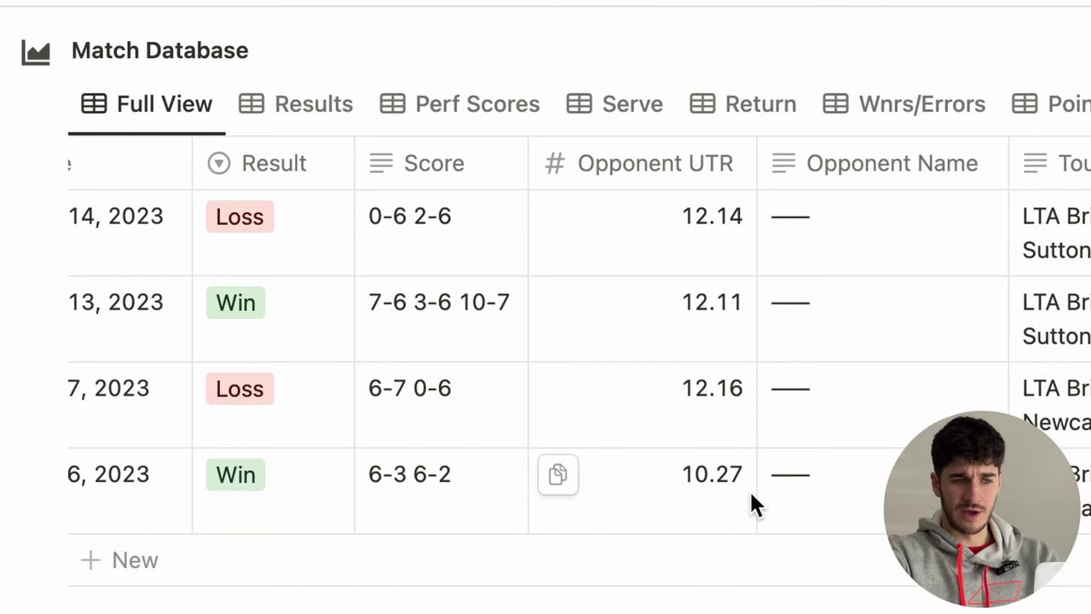
scroll(751, 494, right, 4)
scroll(580, 358, right, 6)
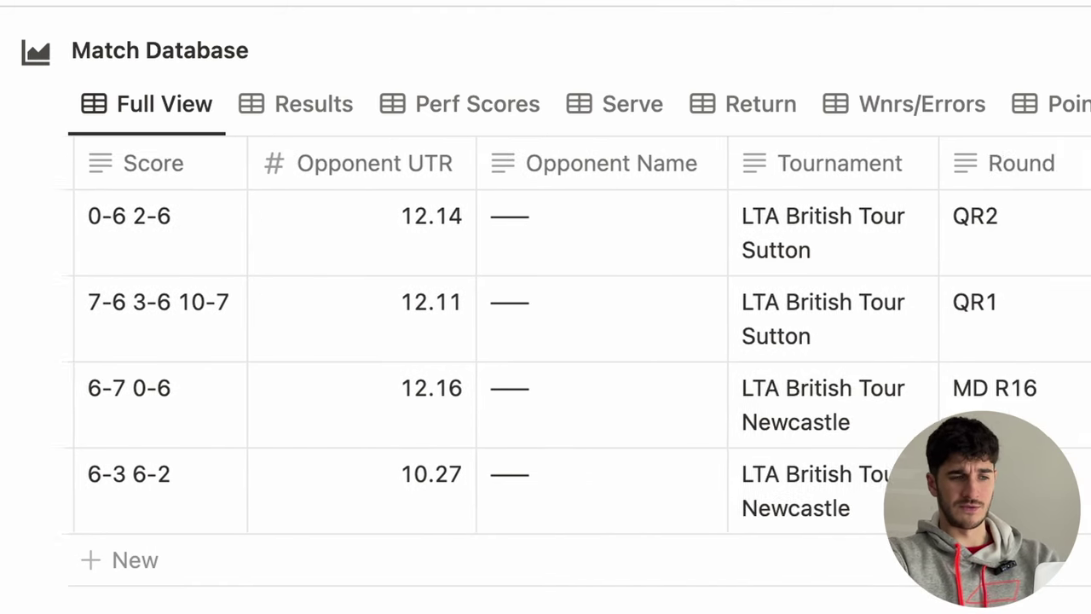
scroll(580, 358, left, 15)
mouse_move(144, 475)
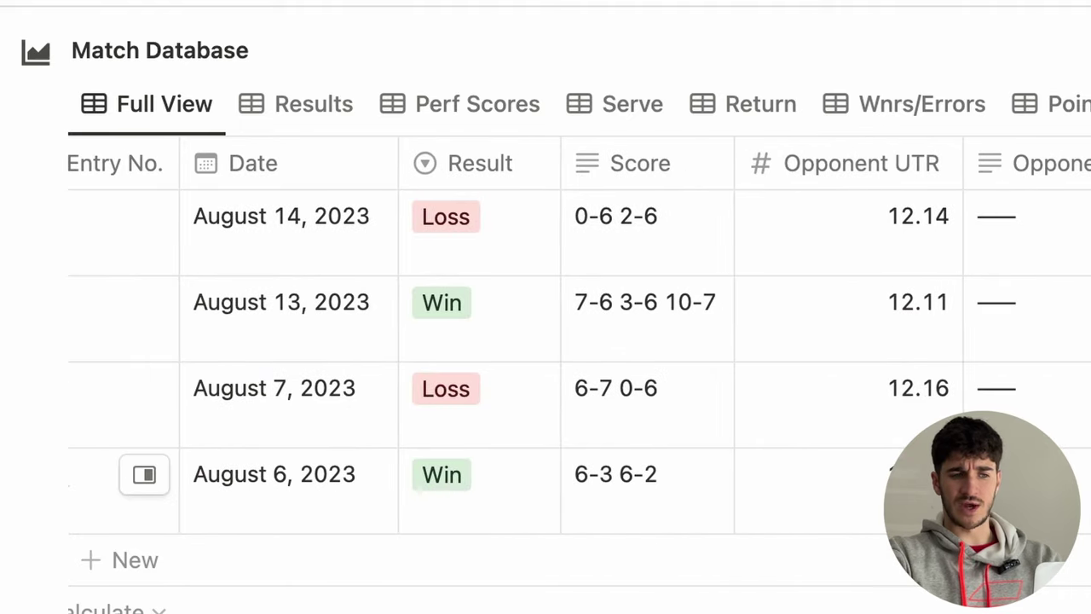
scroll(579, 358, right, 20)
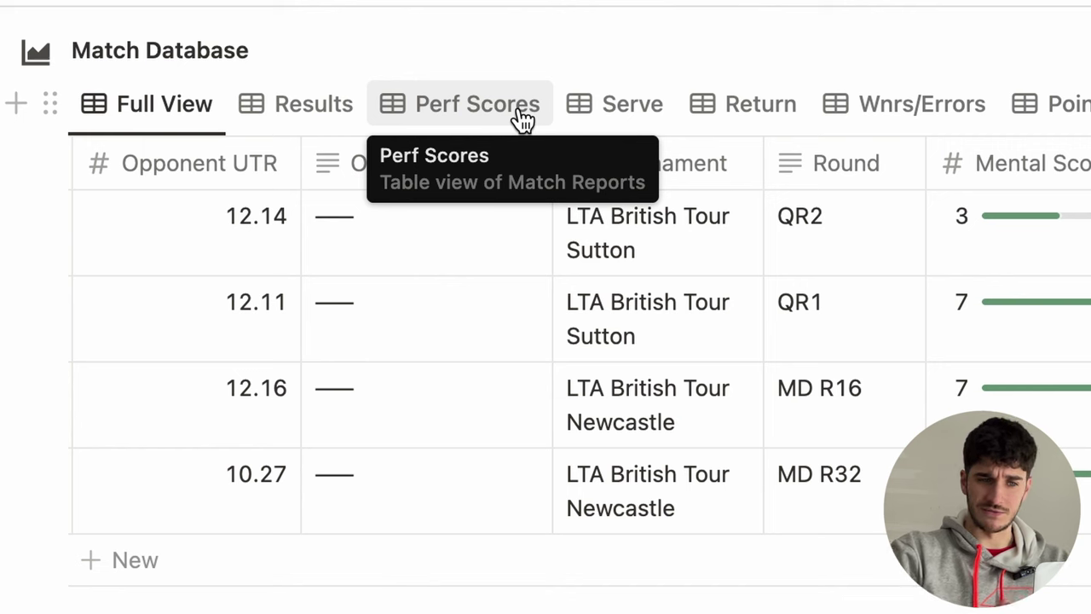
scroll(289, 163, left, 20)
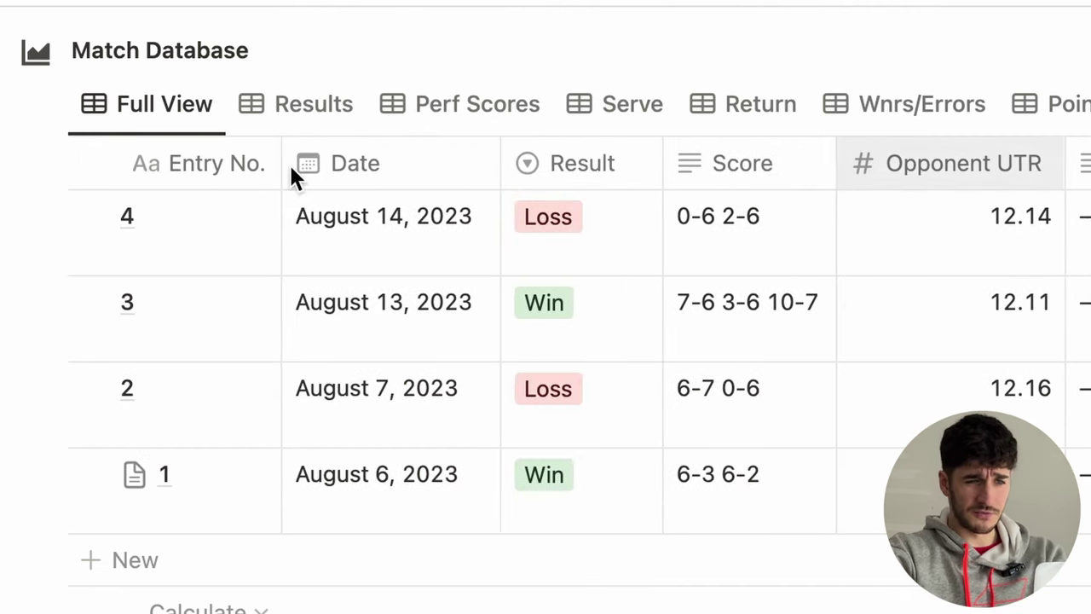
scroll(545, 375, right, 20)
scroll(546, 341, right, 15)
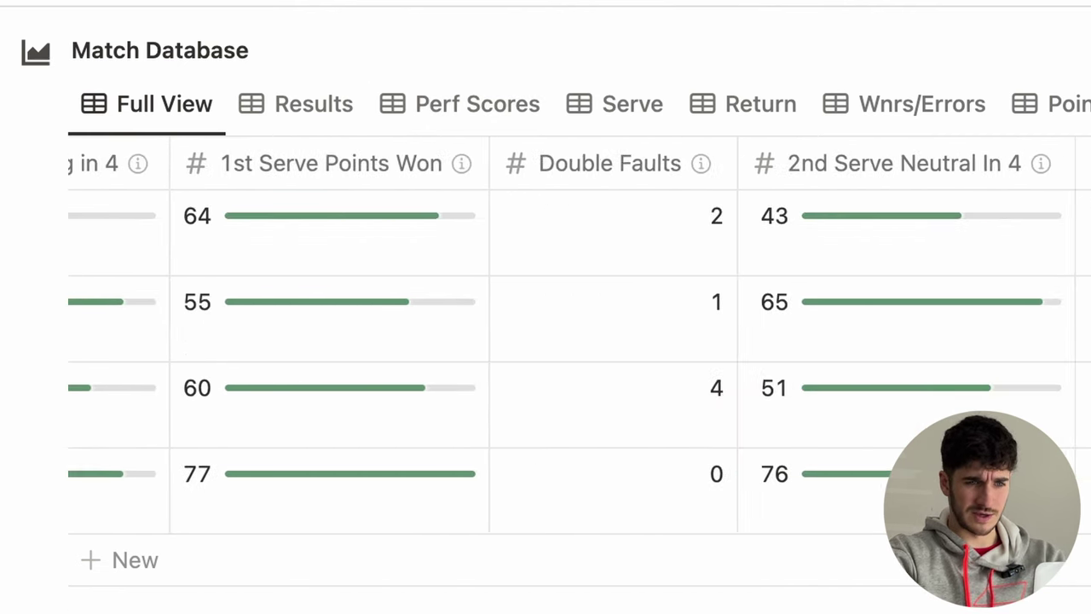
scroll(546, 341, right, 5)
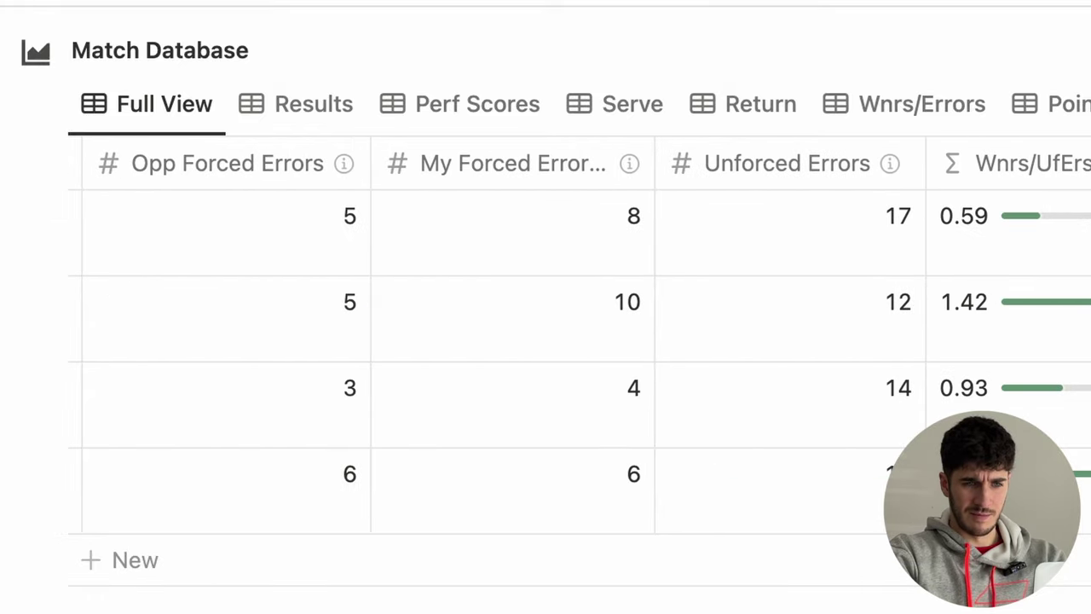
scroll(545, 341, left, 20)
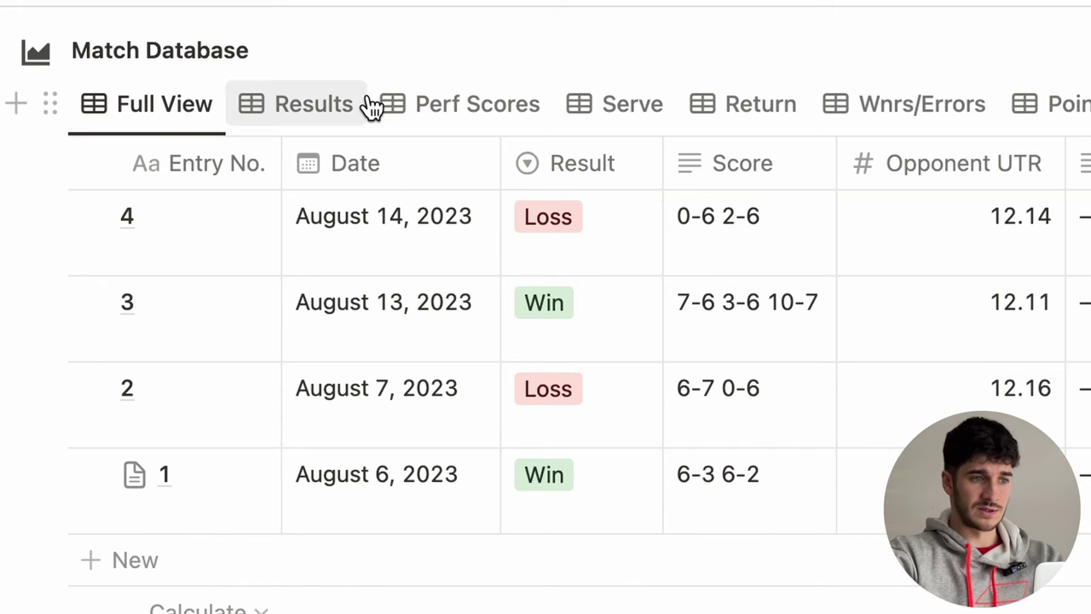
Show the Match Database's Perf Scores view and read the Mental Score and Performance Score descriptions
click(431, 108)
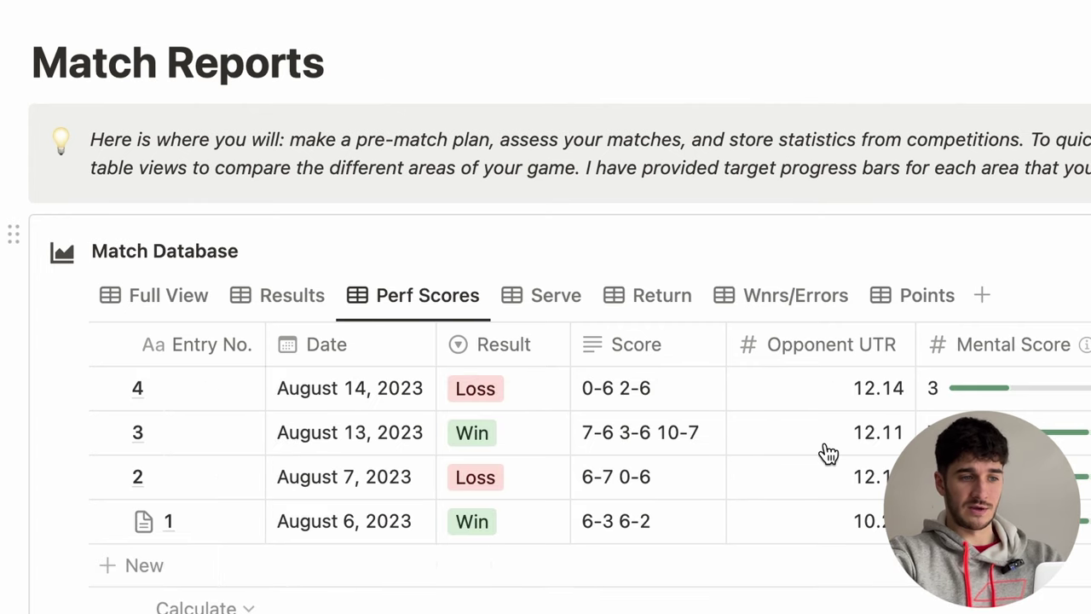
scroll(829, 453, down, 1)
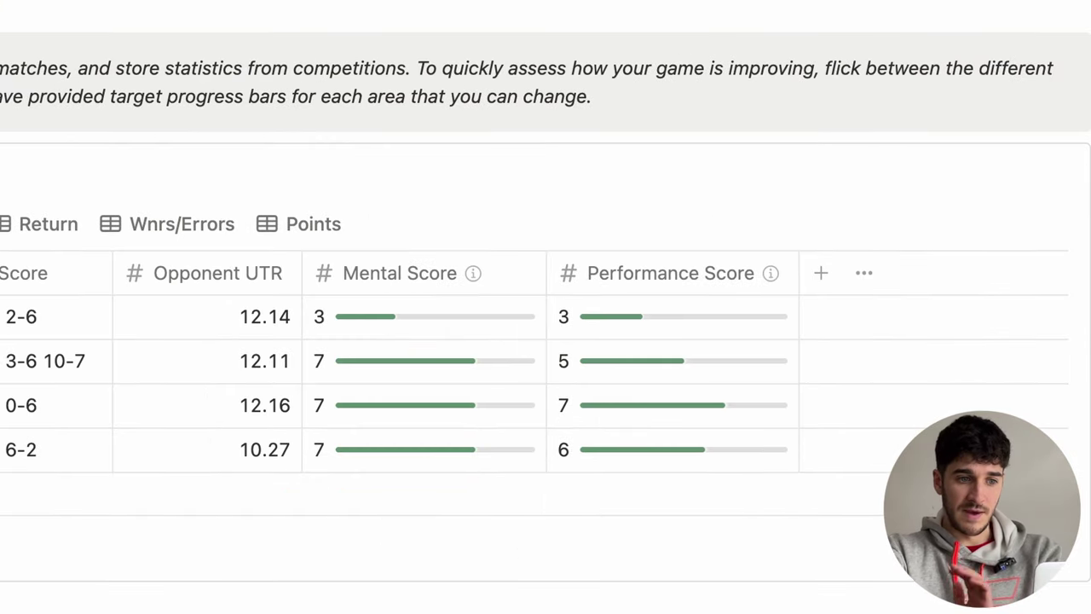
mouse_move(449, 275)
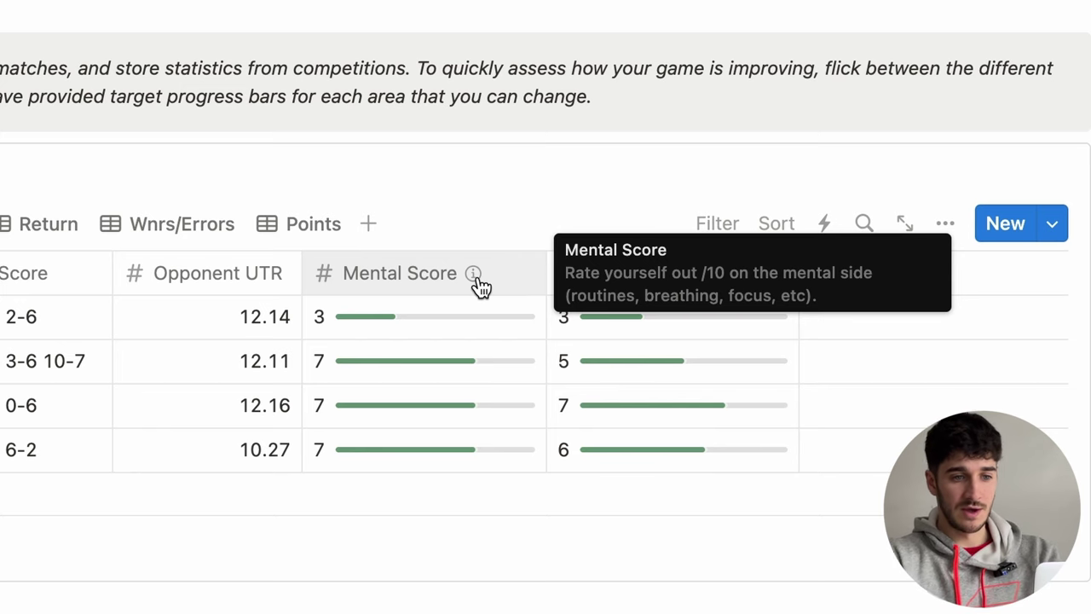
mouse_move(770, 281)
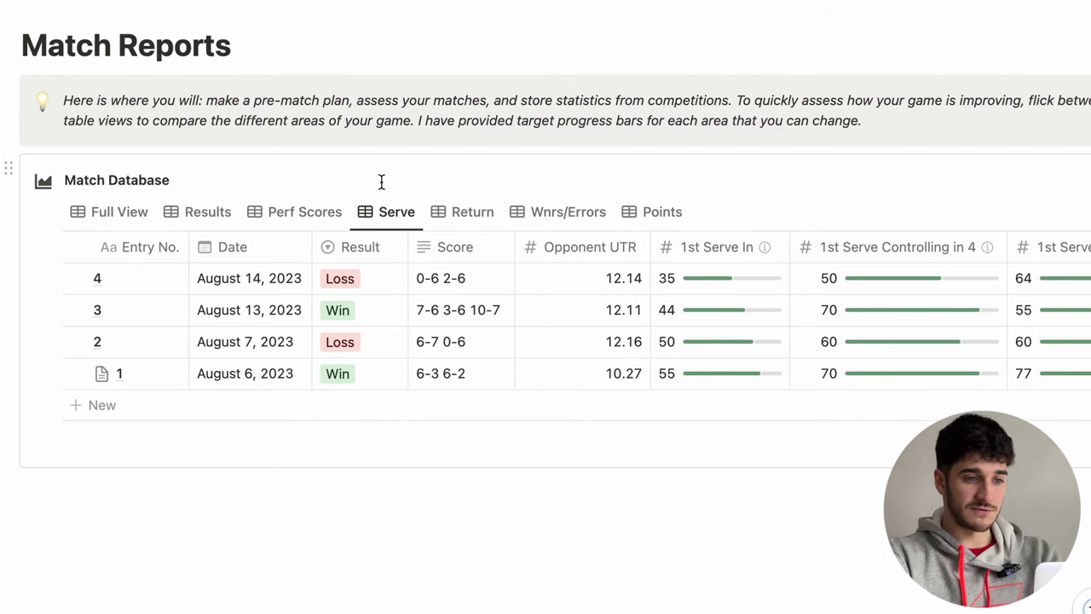
scroll(821, 385, right, 3)
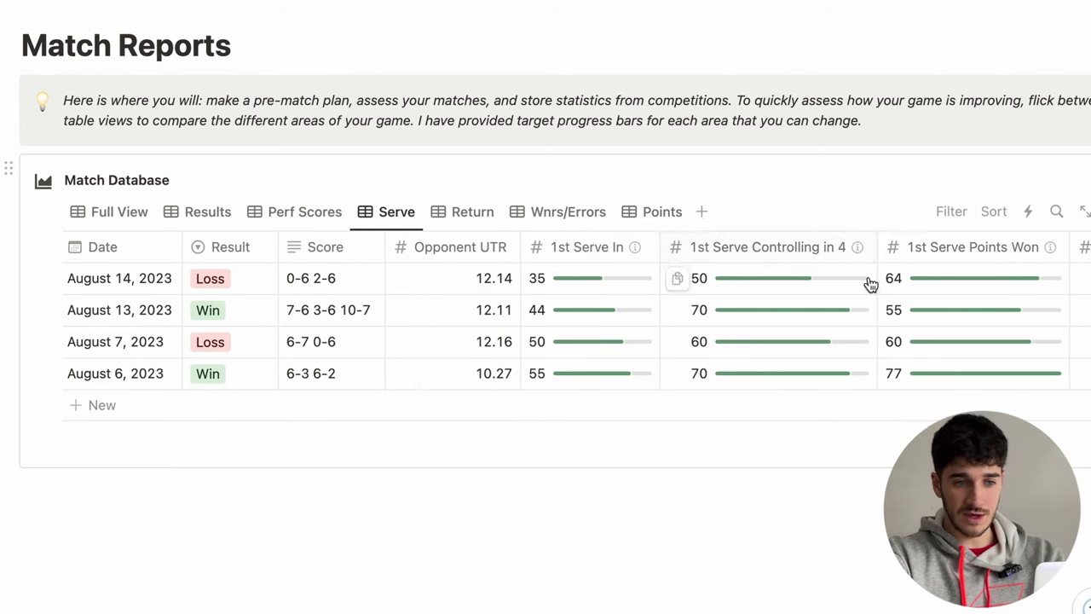
scroll(1052, 251, right, 3)
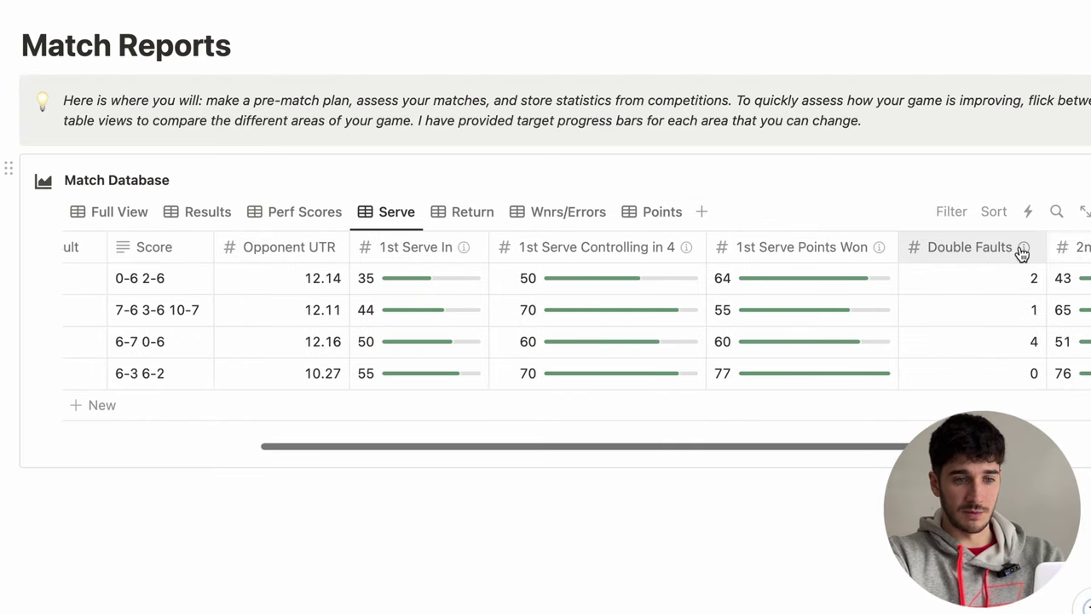
scroll(1021, 263, right, 2)
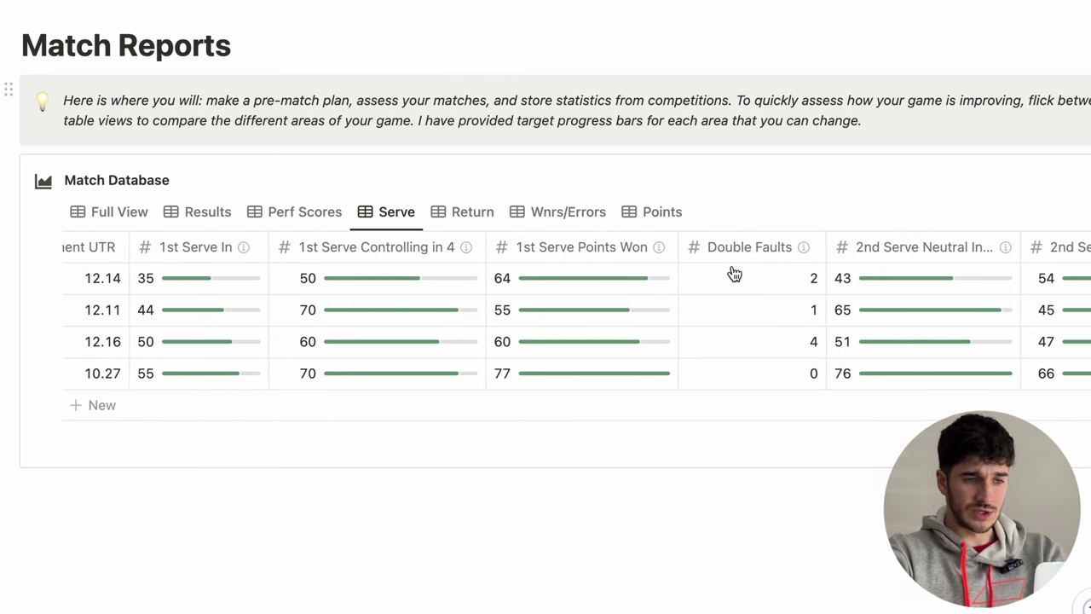
mouse_move(616, 281)
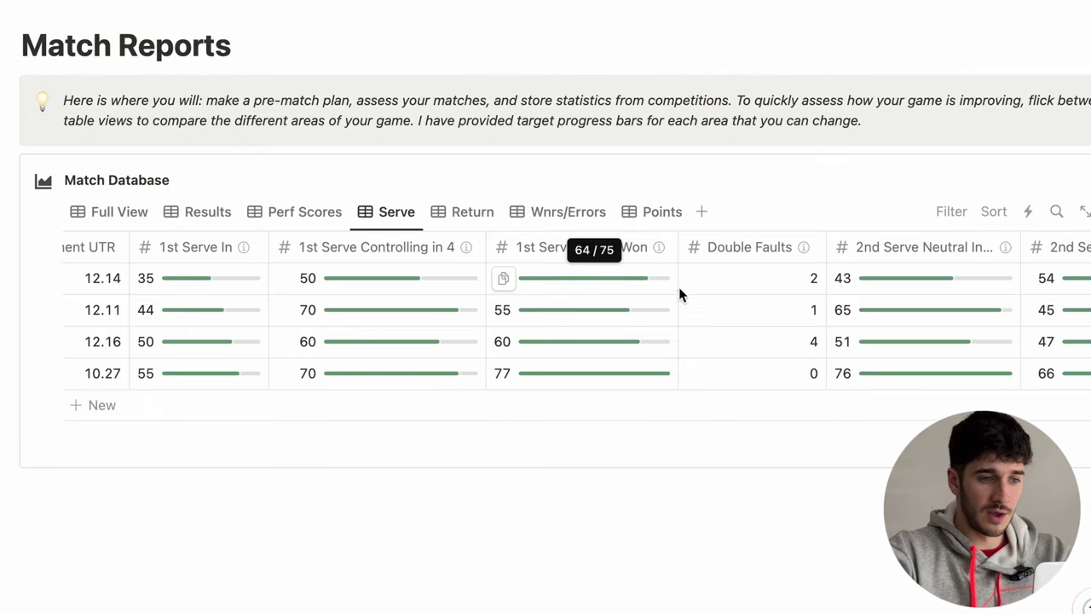
mouse_move(645, 258)
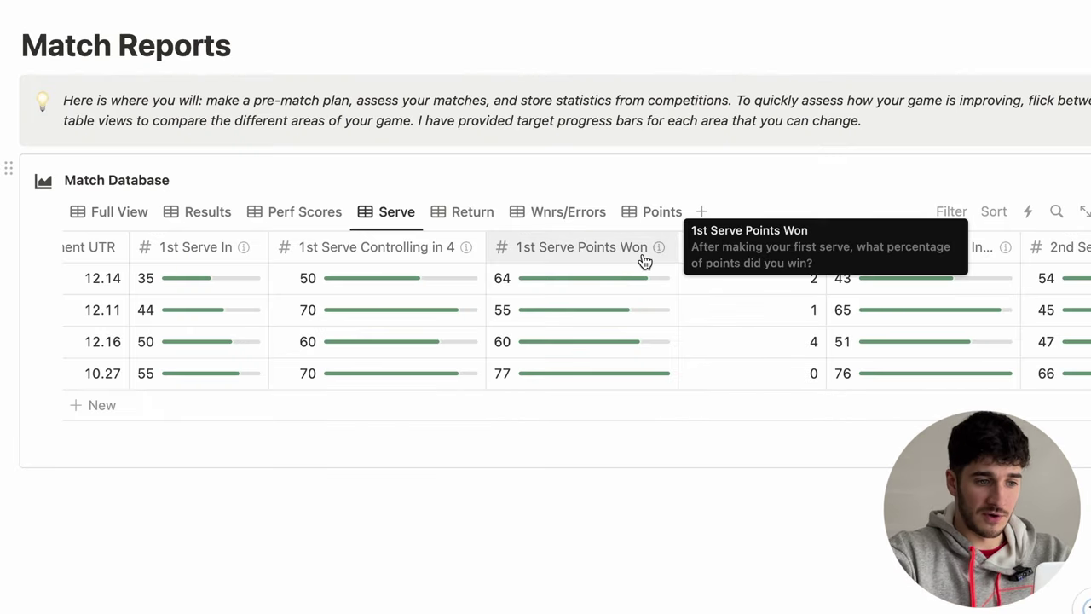
Keep 1st Serve Points Won as bars but change Divide by from 75 to 60
click(594, 243)
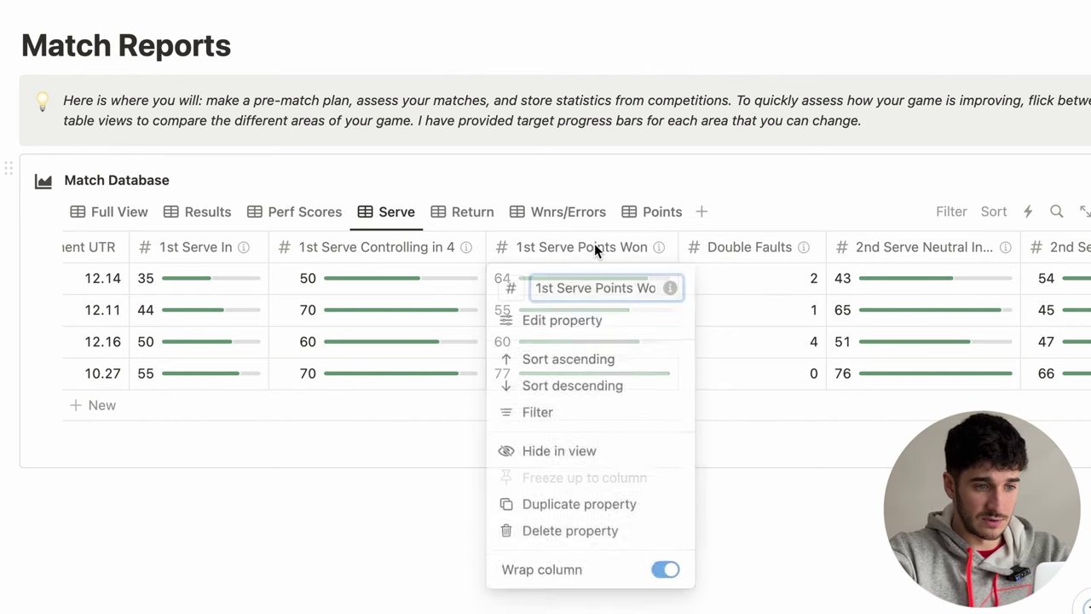
click(594, 322)
click(820, 438)
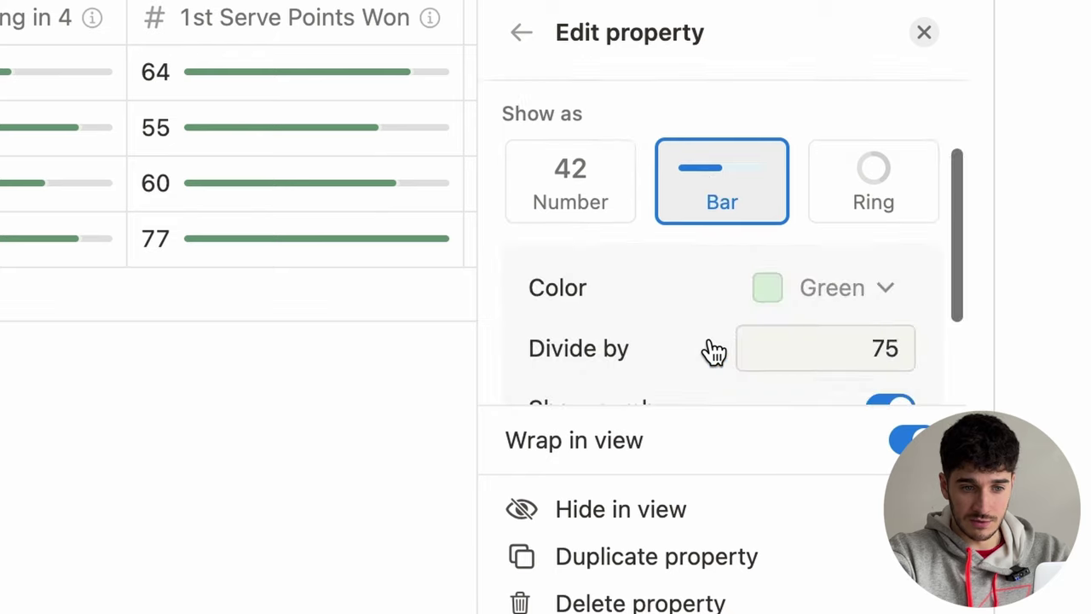
scroll(713, 351, down, 2)
drag(842, 275, 904, 275)
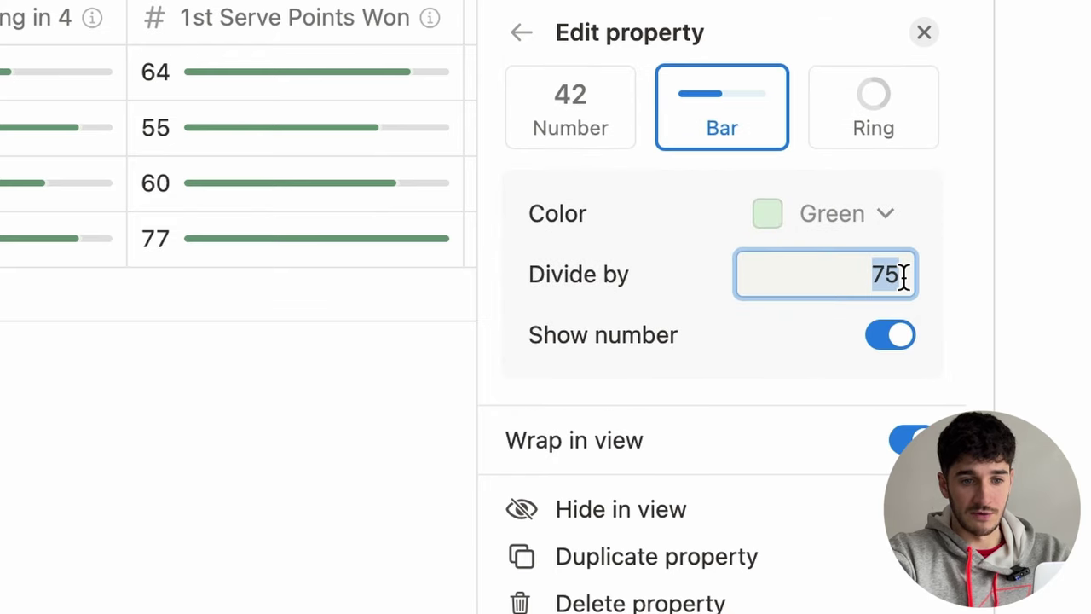
text(60)
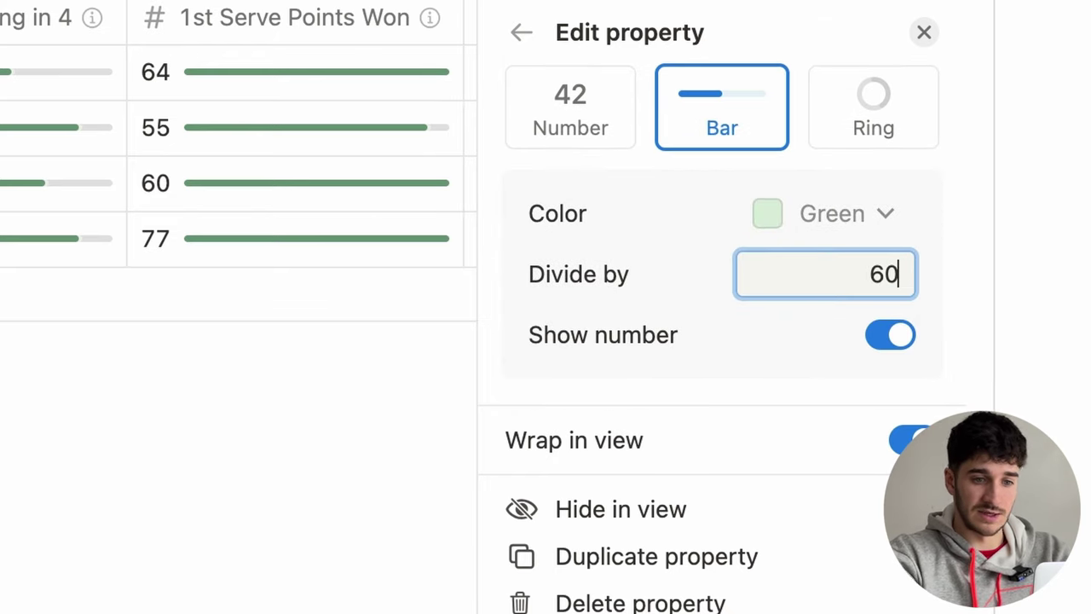
click(305, 382)
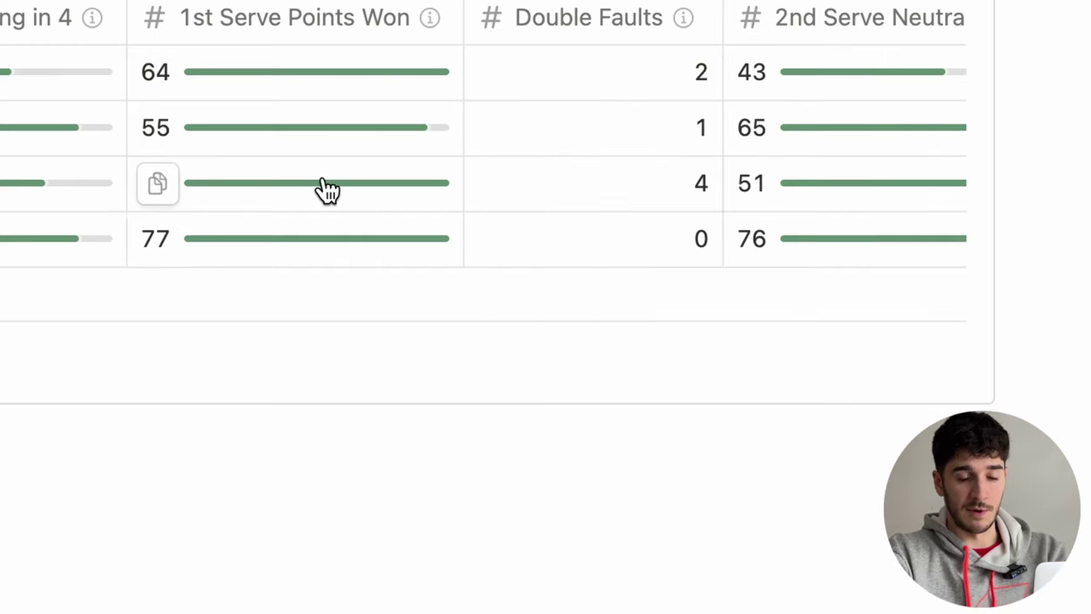
scroll(329, 190, up, 3)
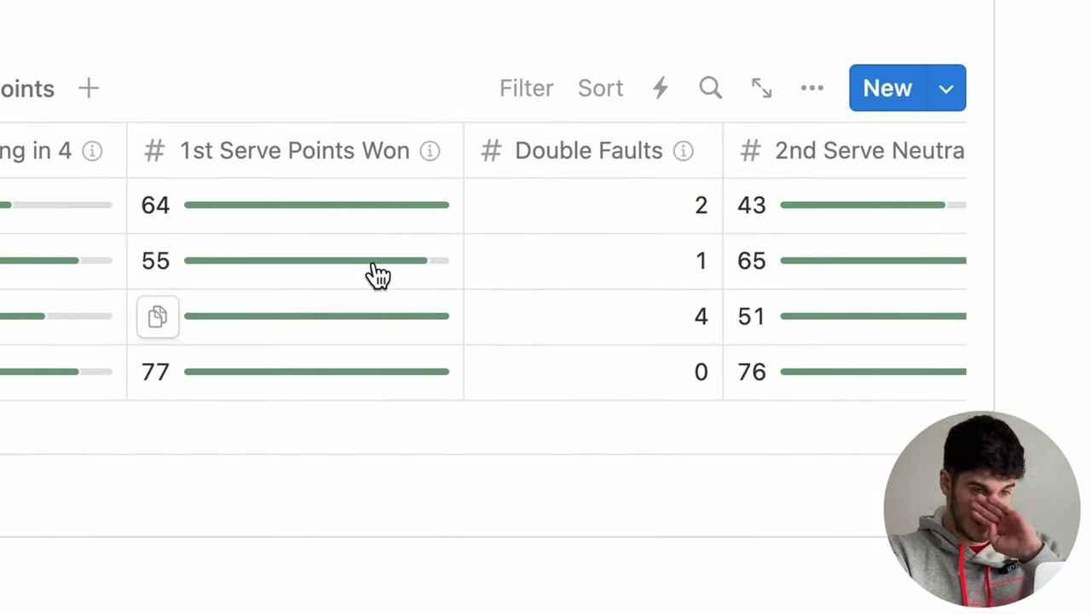
mouse_move(344, 219)
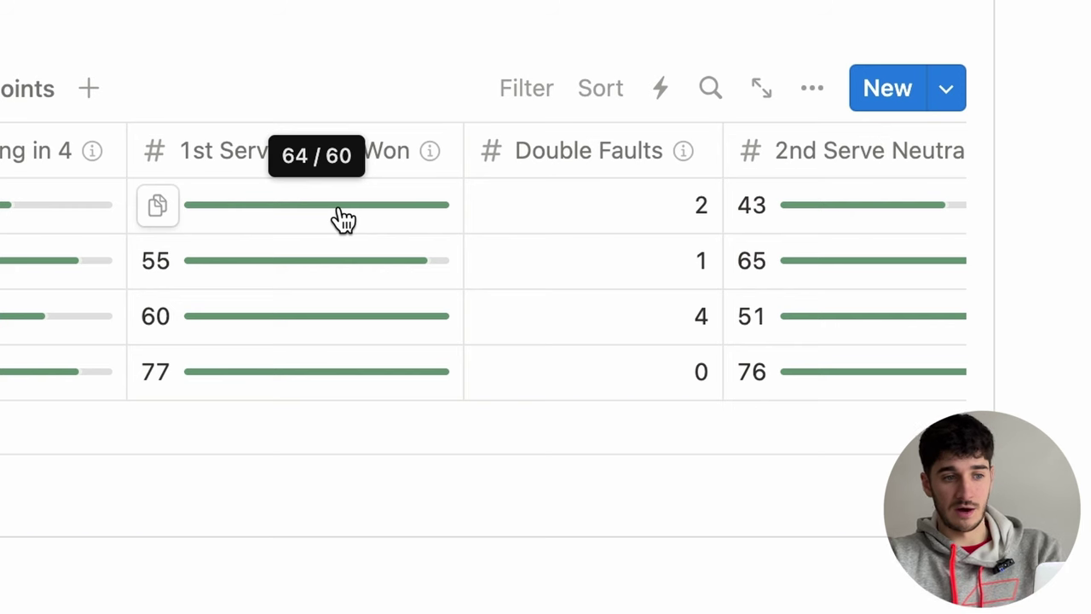
scroll(315, 333, right, 3)
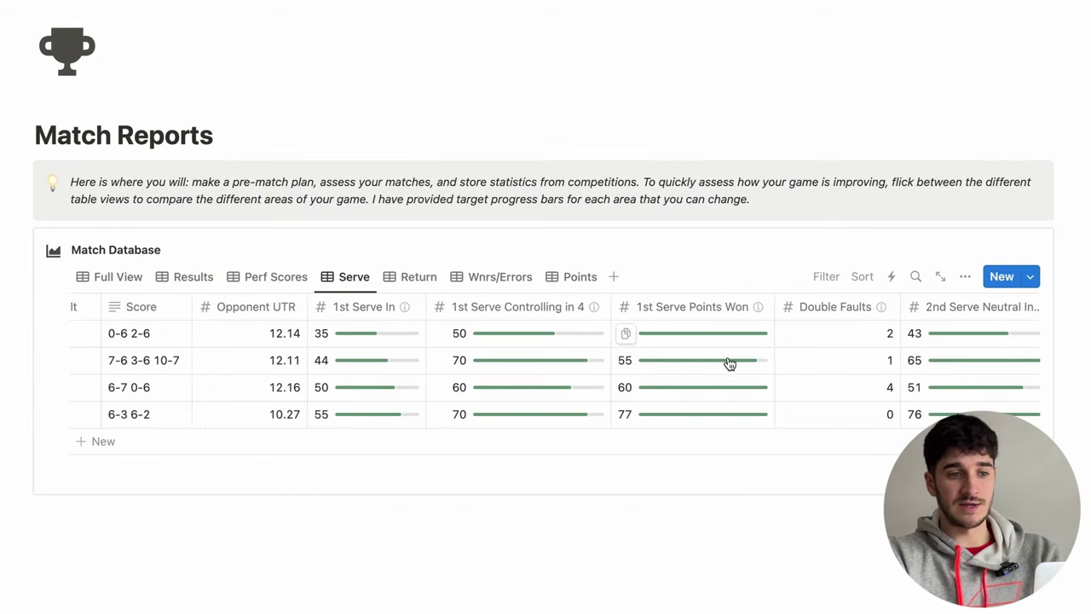
mouse_move(727, 360)
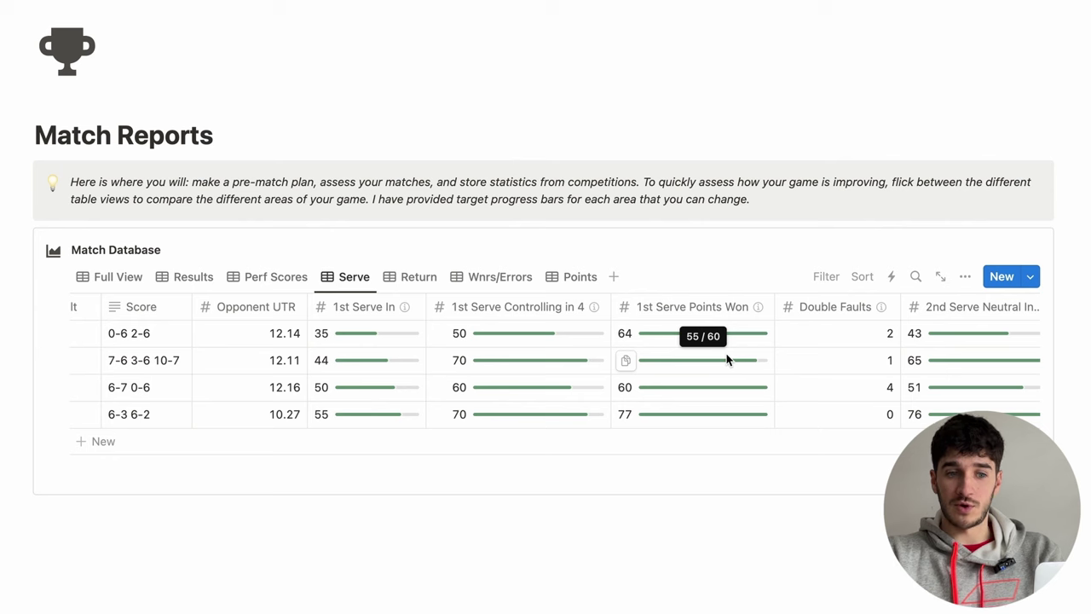
Browse the Return and Wnrs/Errors views of the Match Database
scroll(596, 299, down, 1)
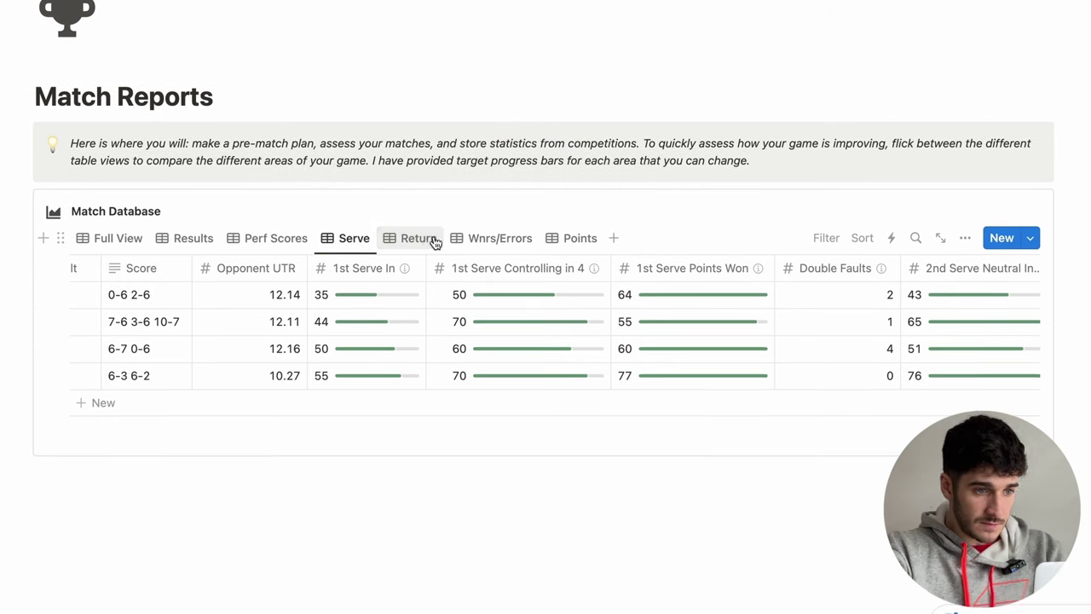
click(446, 237)
scroll(435, 236, up, 1)
scroll(655, 383, right, 5)
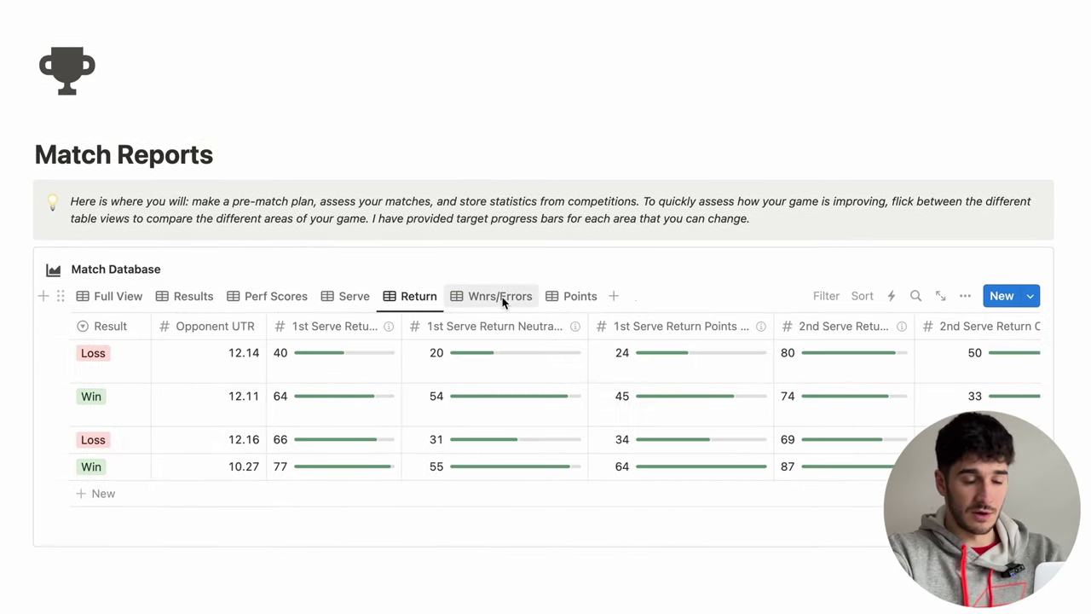
click(503, 297)
scroll(794, 432, right, 1)
scroll(797, 432, right, 3)
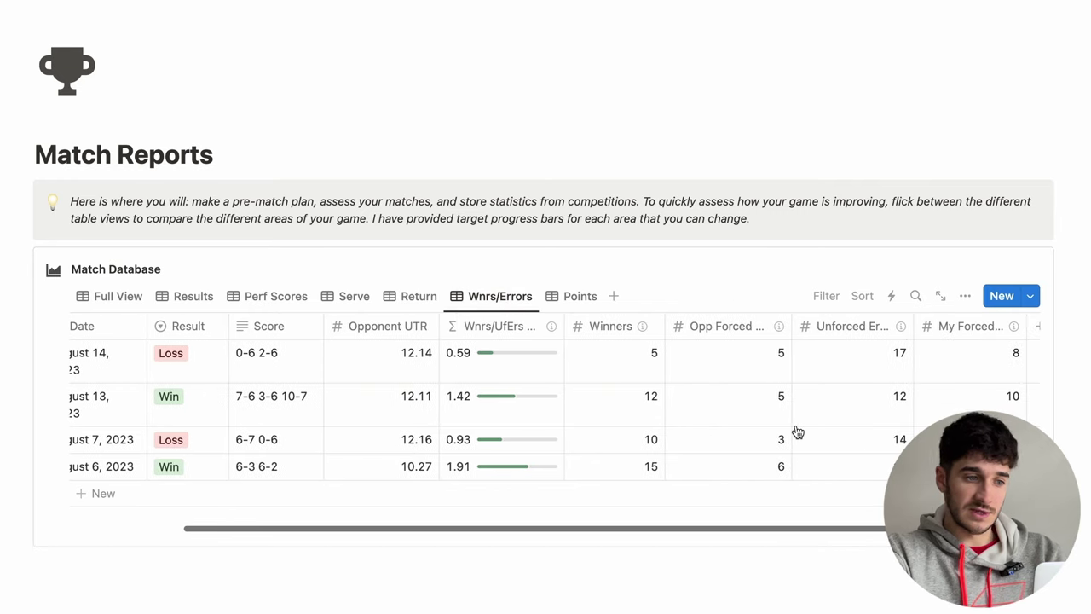
mouse_move(523, 358)
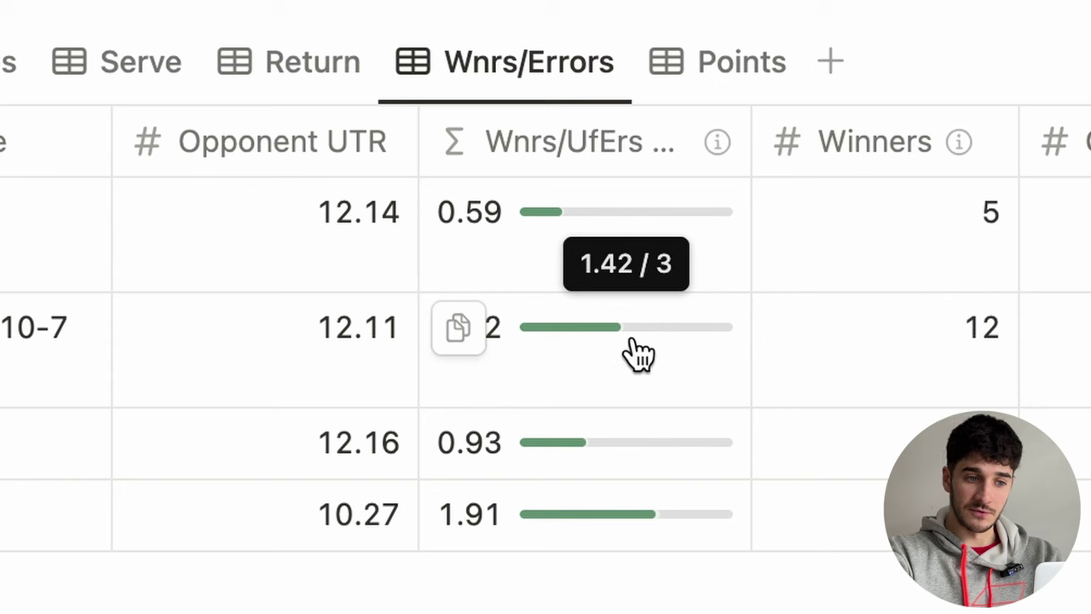
mouse_move(610, 530)
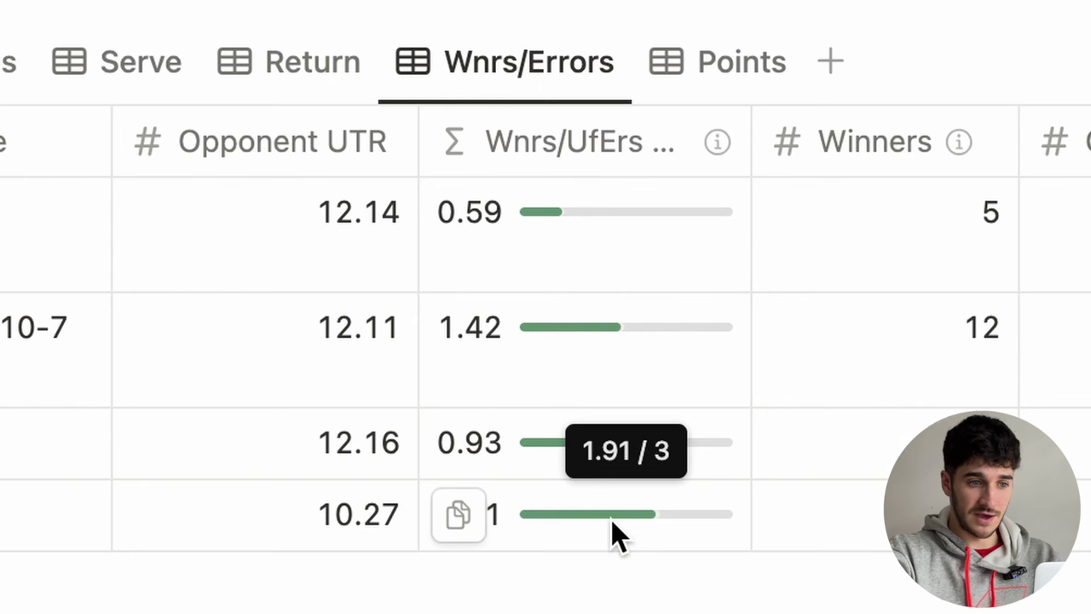
Switch to the Points view and review its statistics across the columns
click(711, 67)
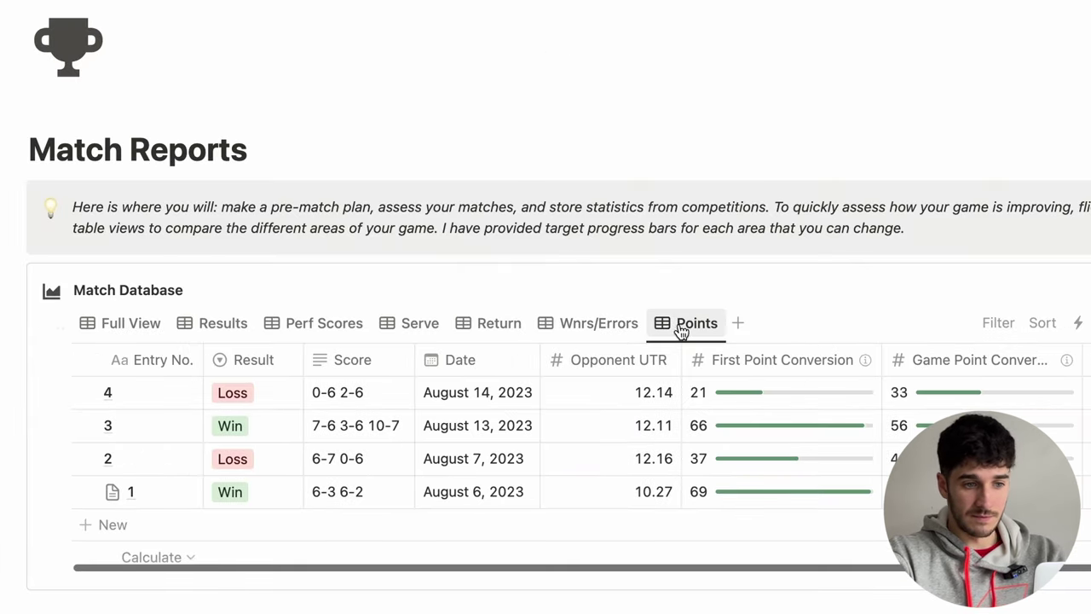
scroll(884, 451, right, 1)
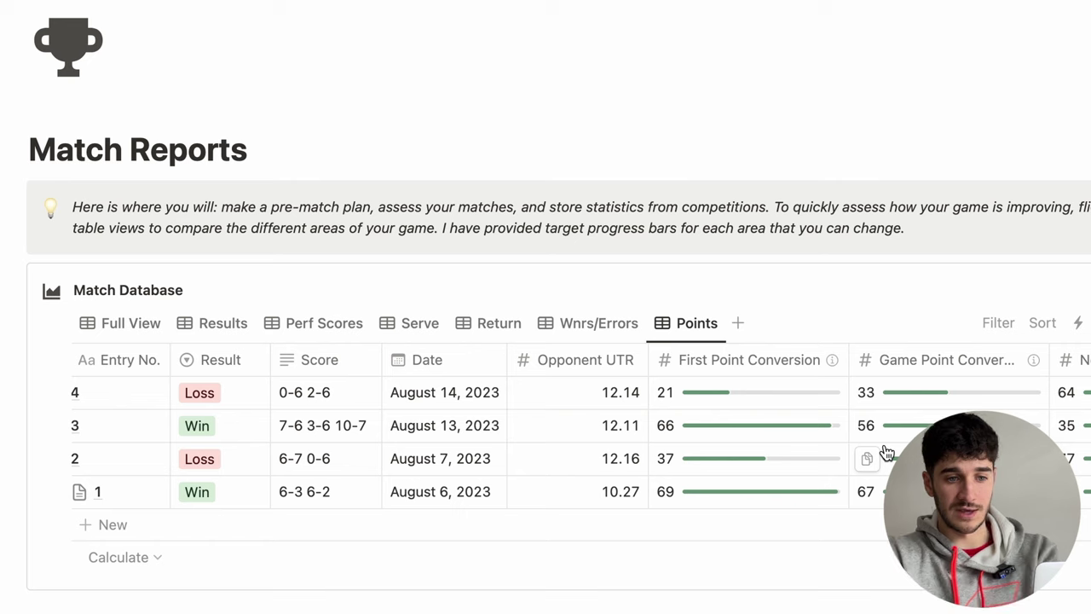
scroll(884, 451, left, 1)
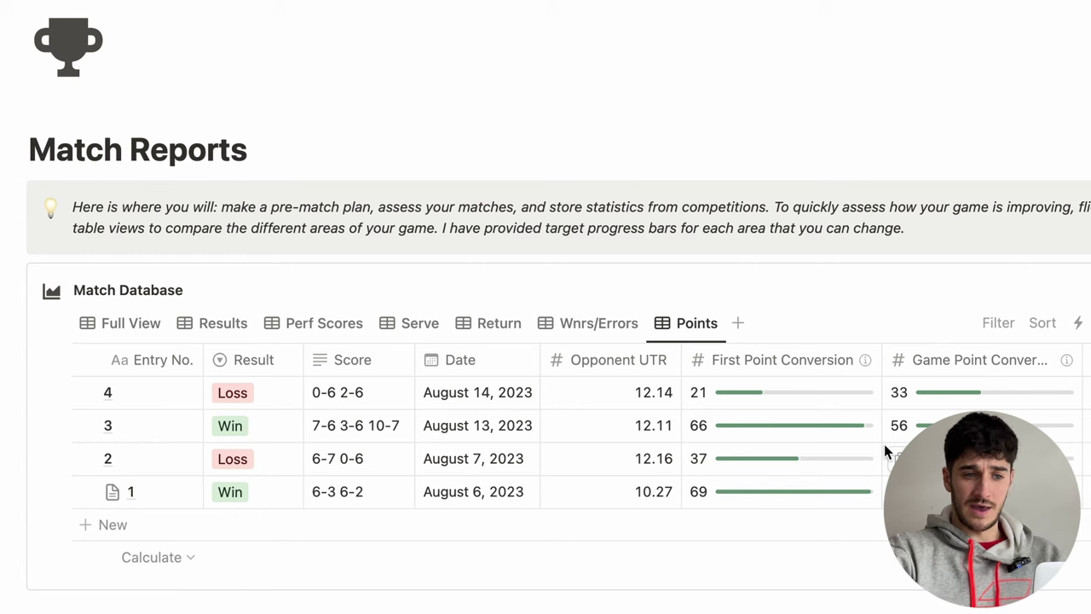
Return to the Full View and open the August 6, 2023 match in side peek
click(132, 328)
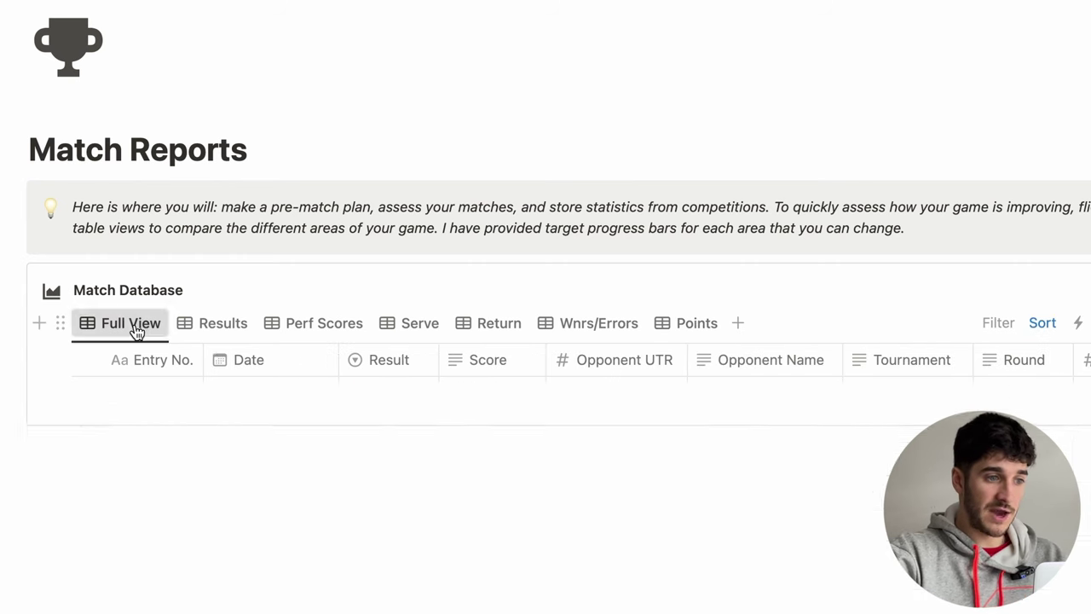
scroll(398, 450, down, 2)
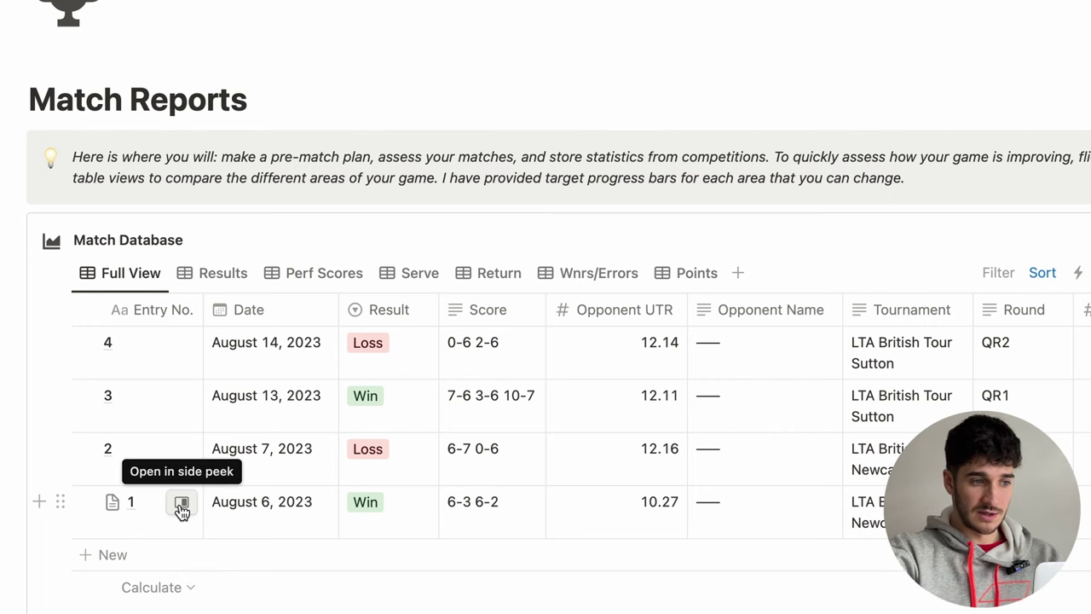
click(182, 506)
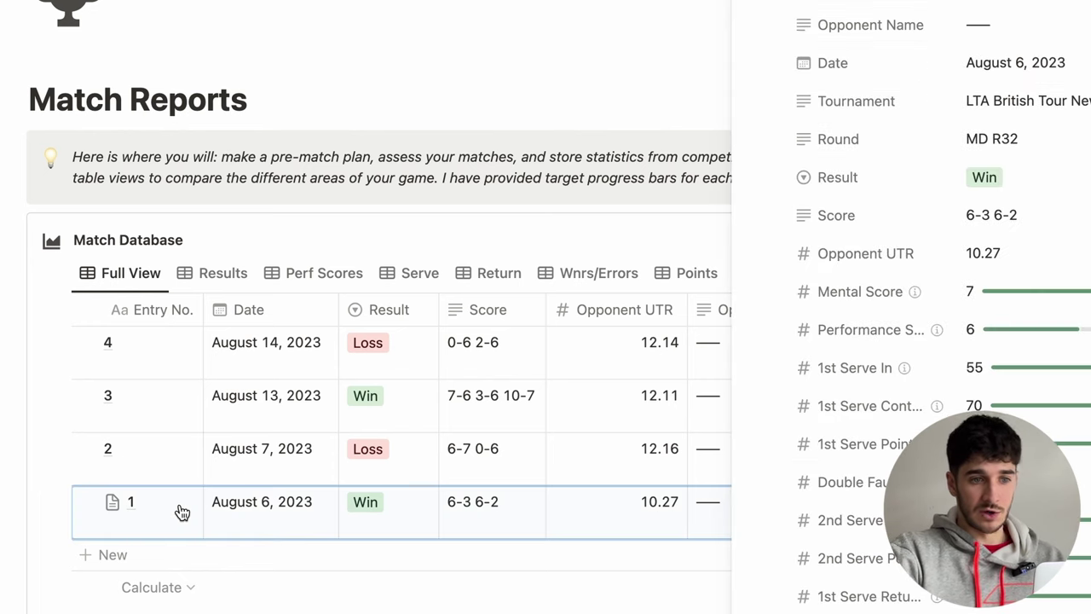
Scroll through the match's properties, Post Match Report and Coaching Advice board
scroll(1086, 274, down, 15)
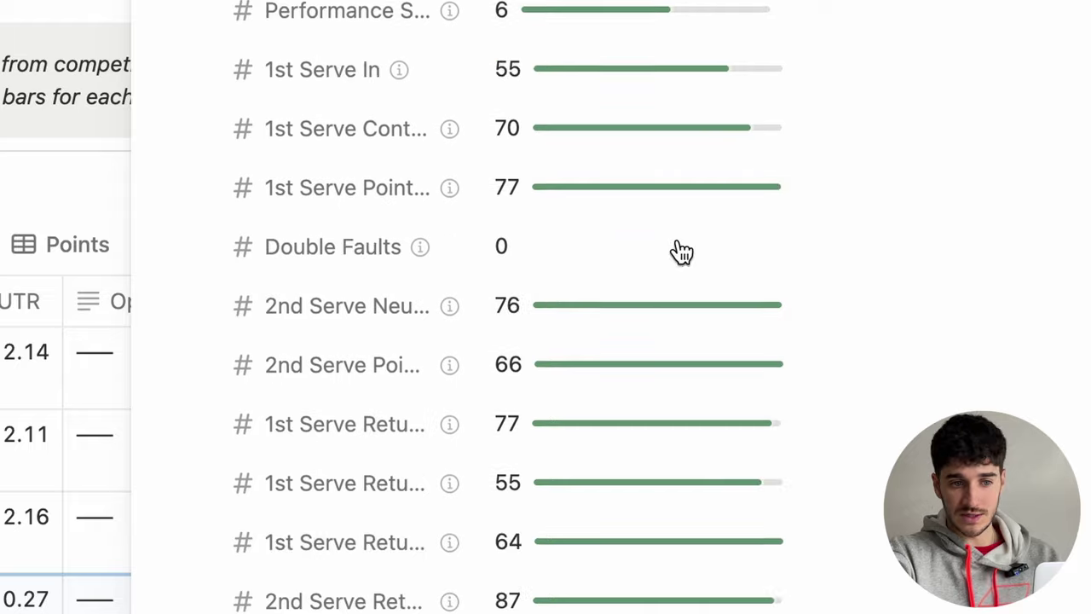
scroll(682, 251, down, 10)
scroll(677, 238, up, 1)
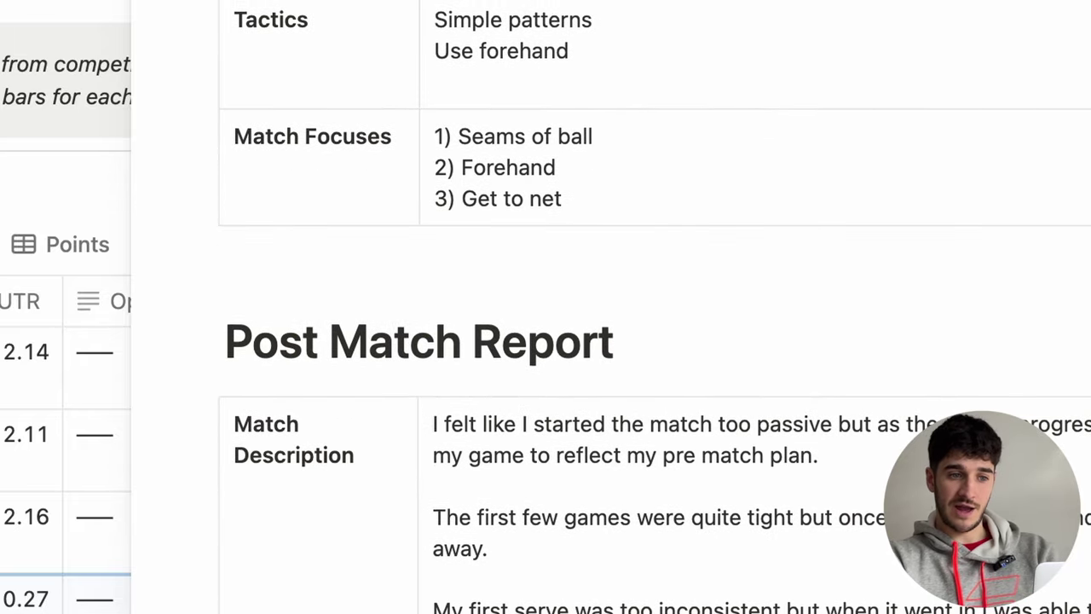
scroll(606, 343, down, 5)
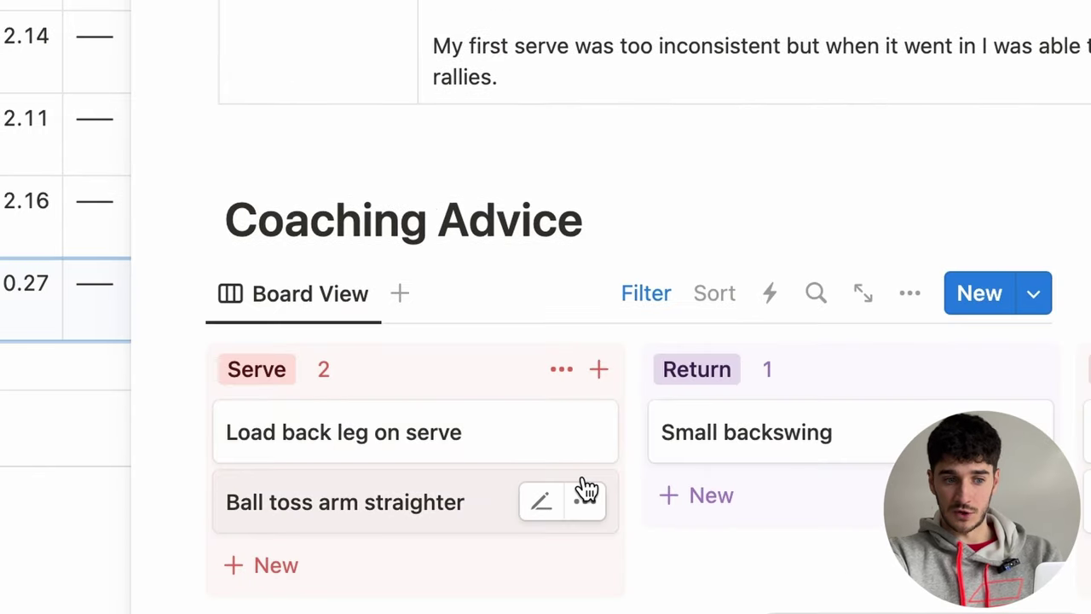
scroll(538, 283, up, 10)
scroll(538, 280, down, 6)
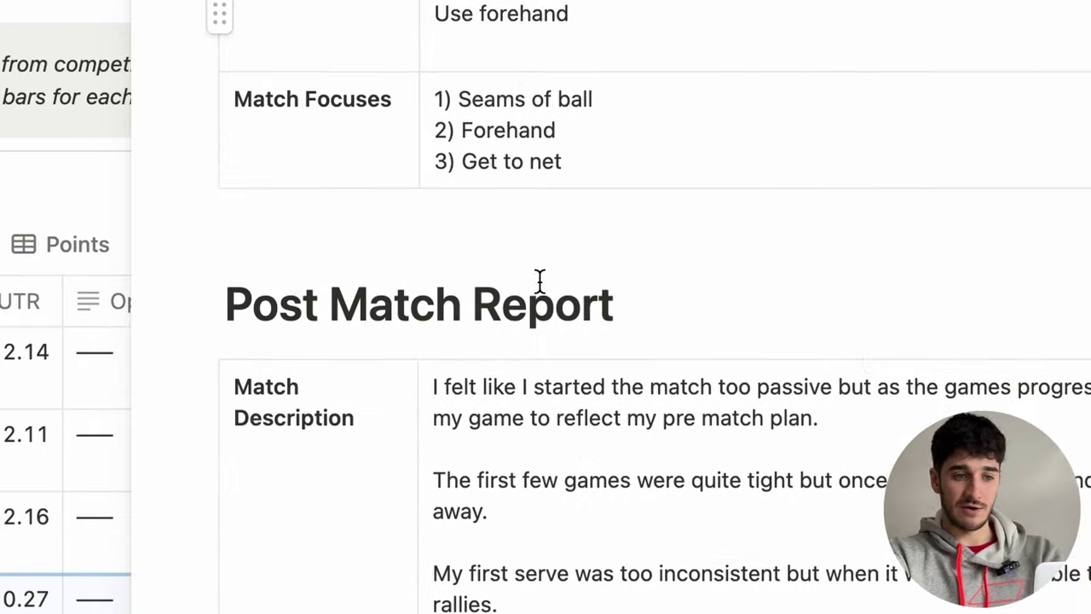
scroll(538, 281, down, 2)
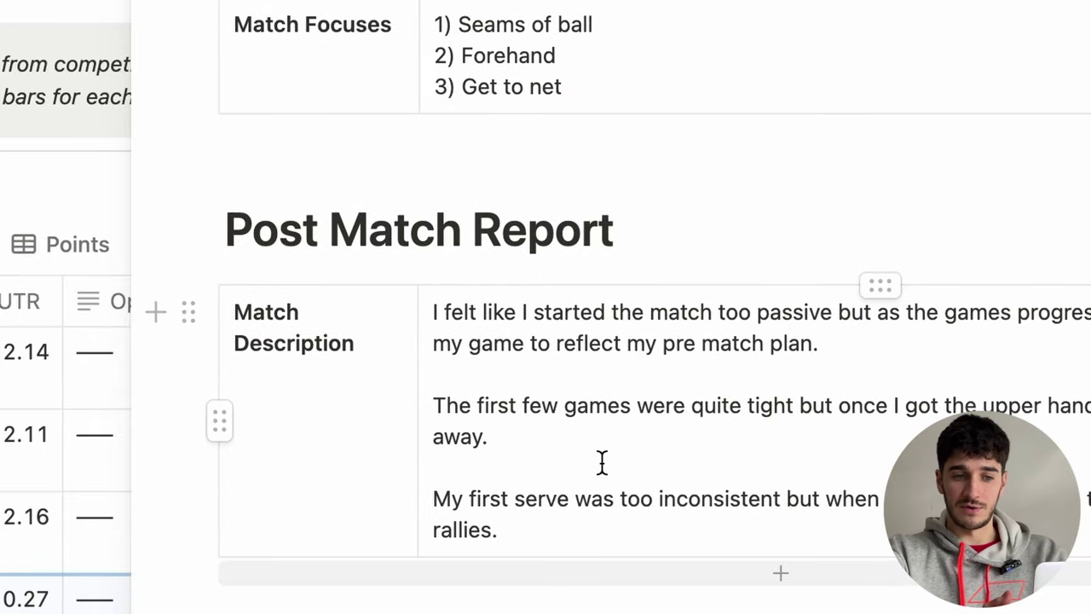
scroll(601, 462, down, 5)
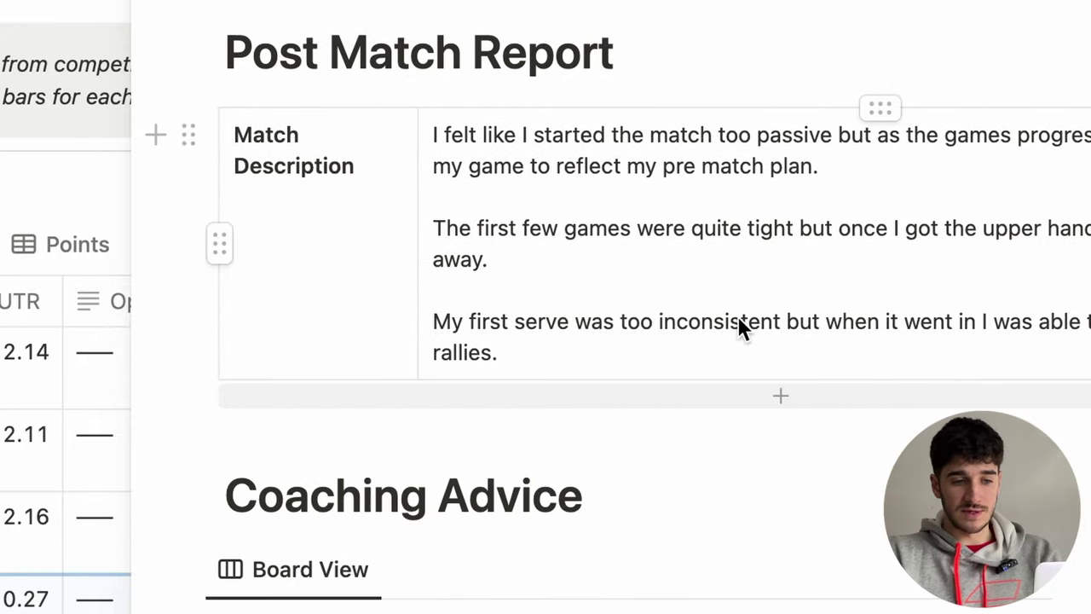
scroll(738, 324, down, 9)
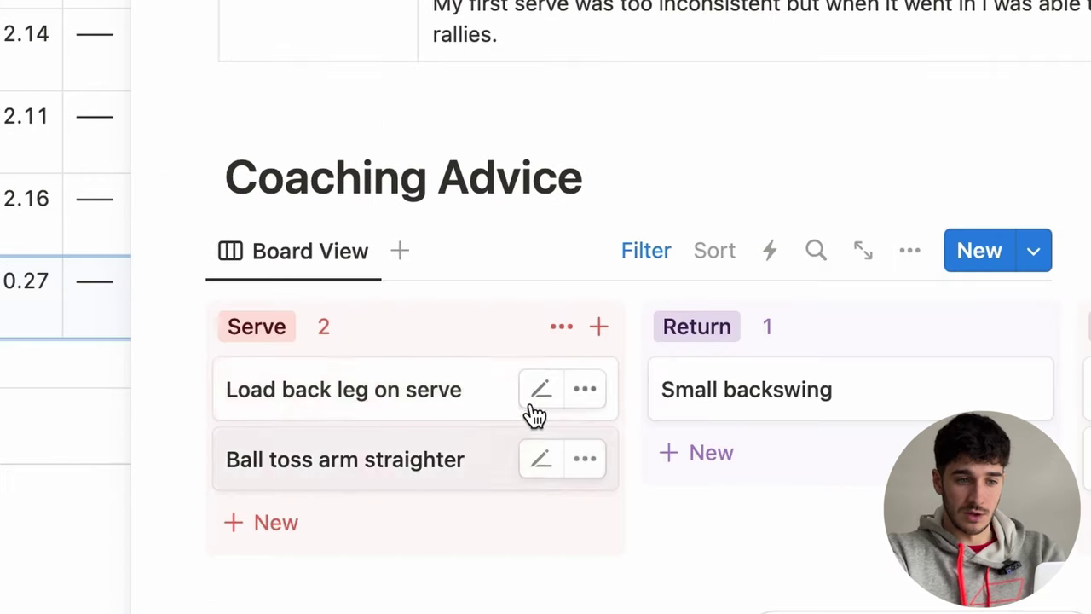
scroll(580, 407, right, 4)
scroll(583, 407, left, 4)
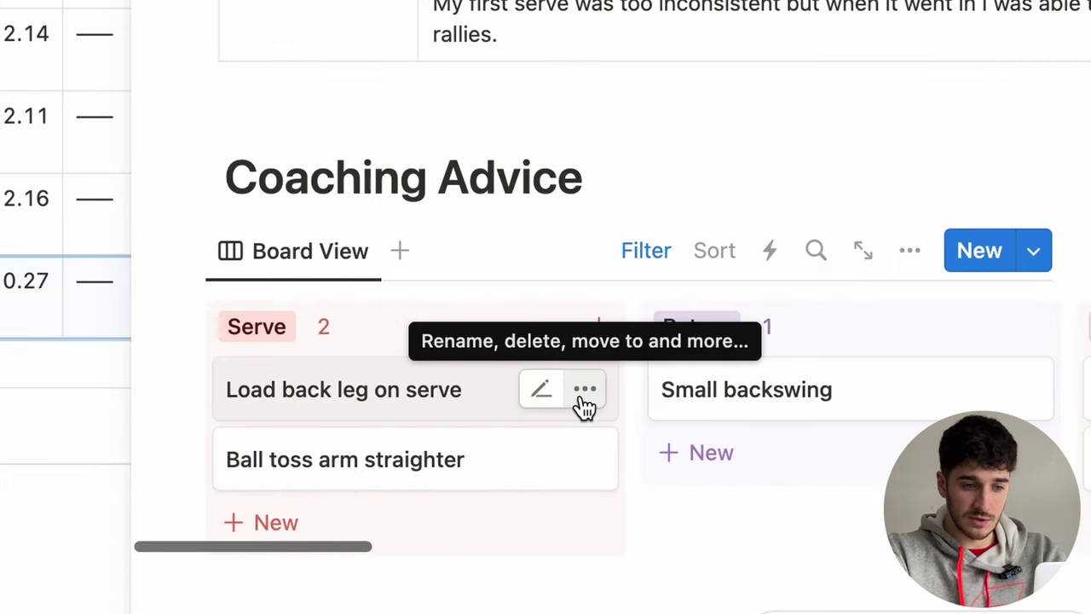
Add a Serve card named 'Release ball at eye level' to the Coaching Advice board
click(275, 520)
text(REa)
key(BackSpace)
key(BackSpace)
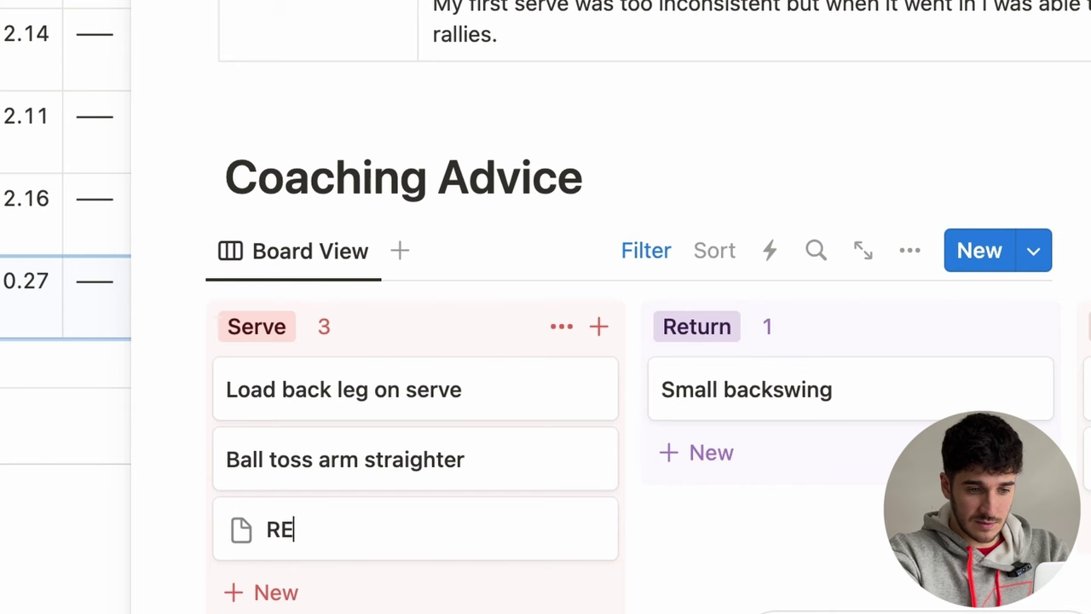
text(elease ball at eye leve)
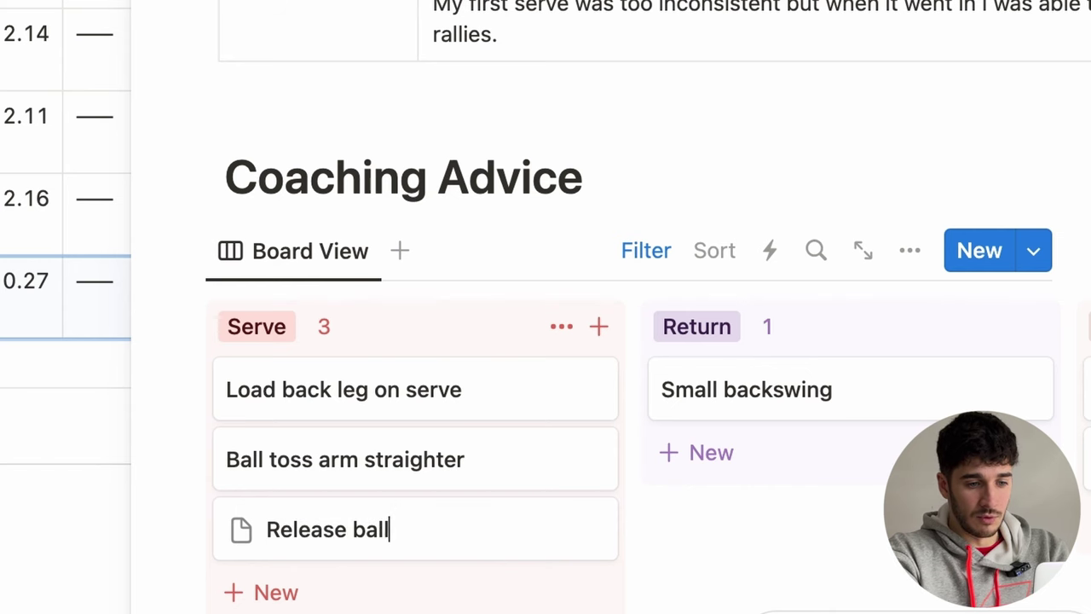
text(l)
key(Escape)
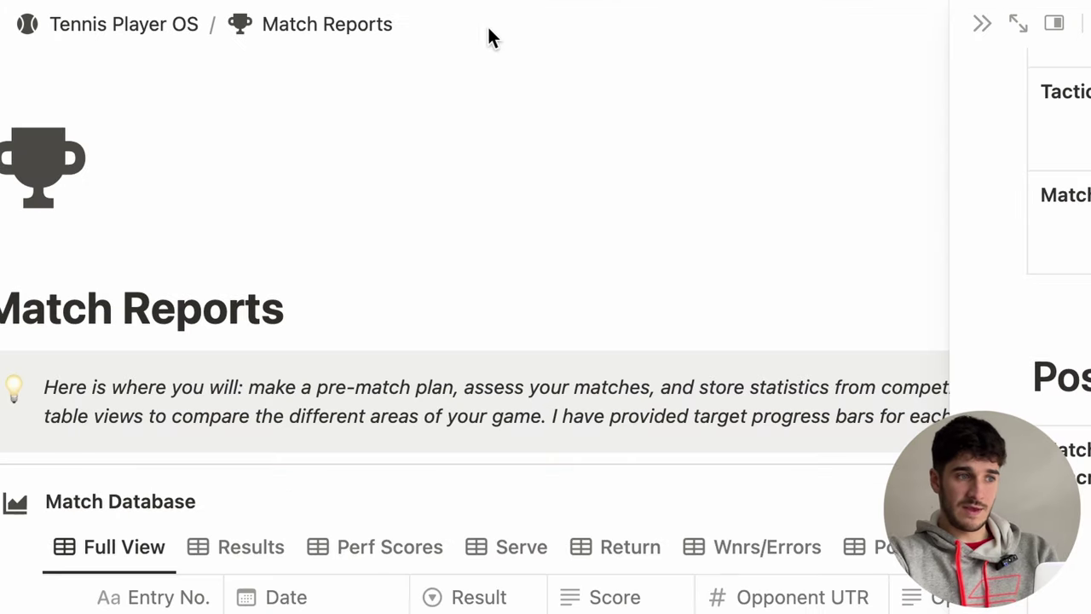
Go up to the Tennis Player OS dashboard, through Training Zone, and open Goals
click(153, 31)
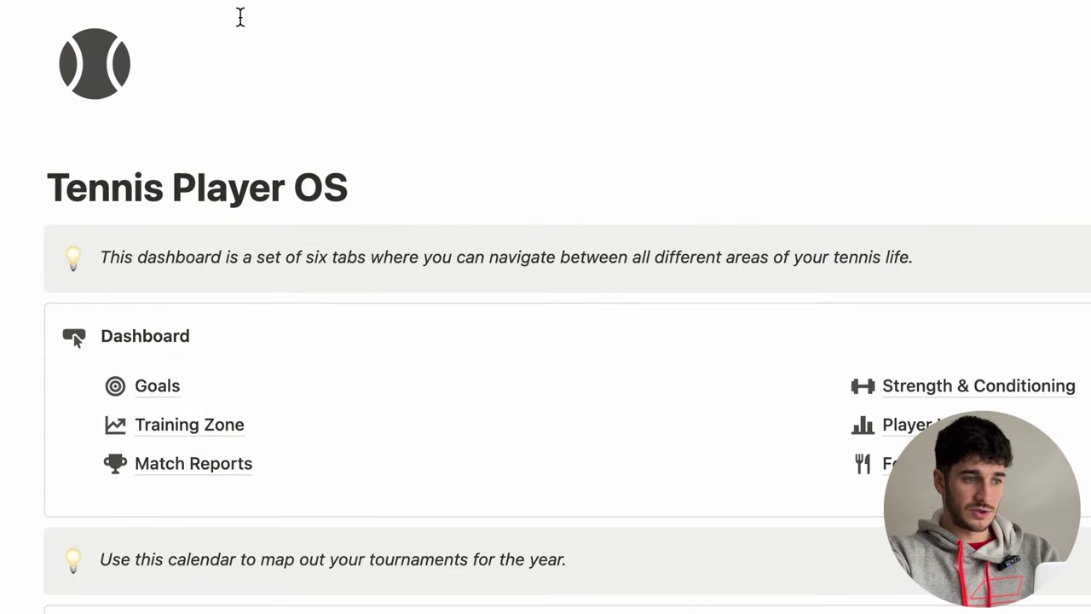
click(239, 428)
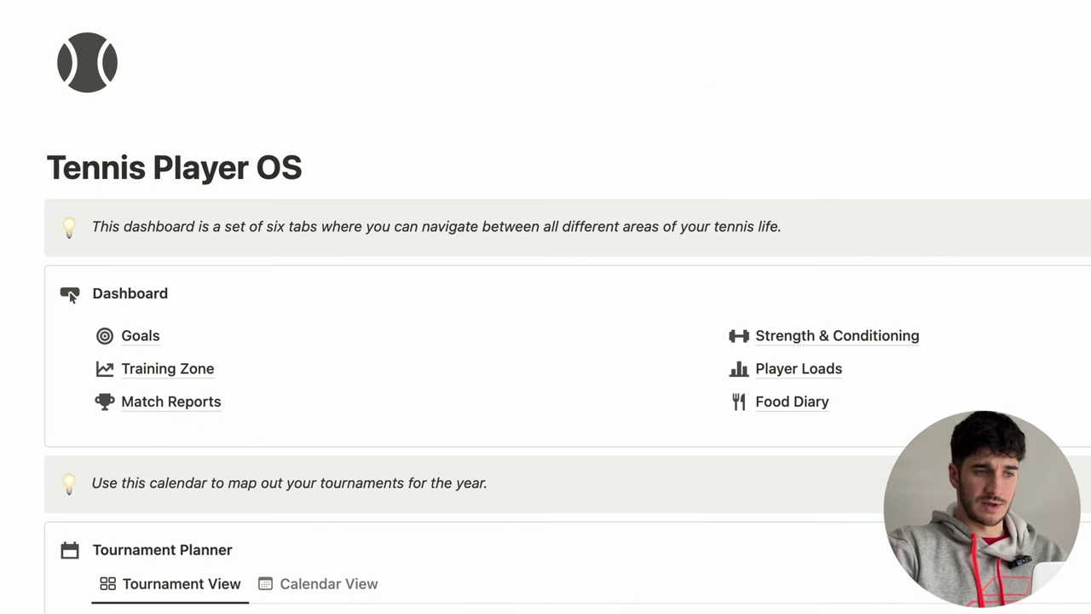
click(255, 340)
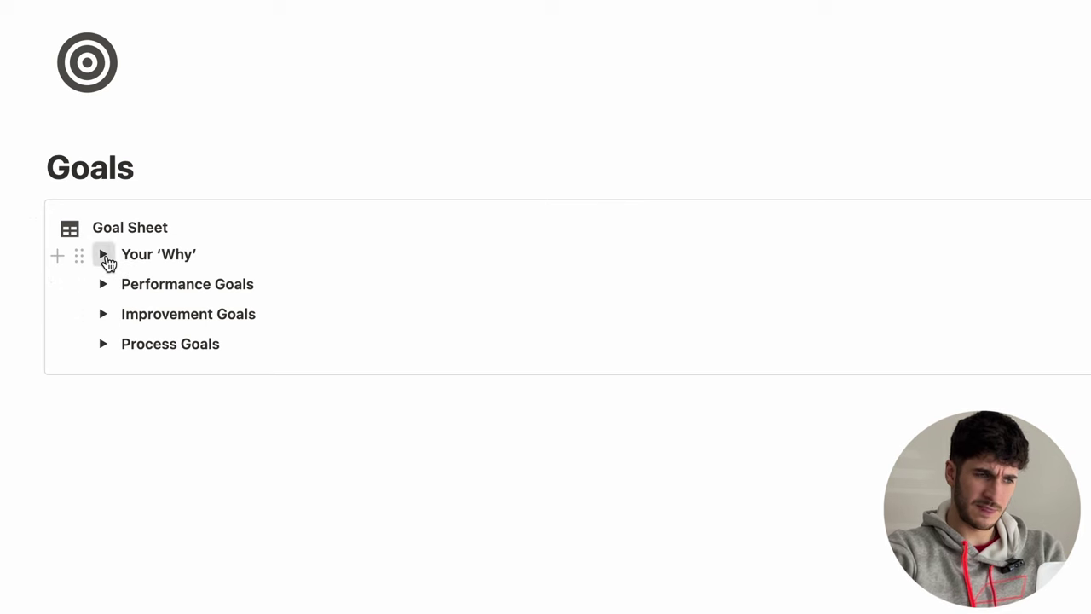
Expand the Your 'Why' and Performance Goals sections of the Goal Sheet
click(103, 256)
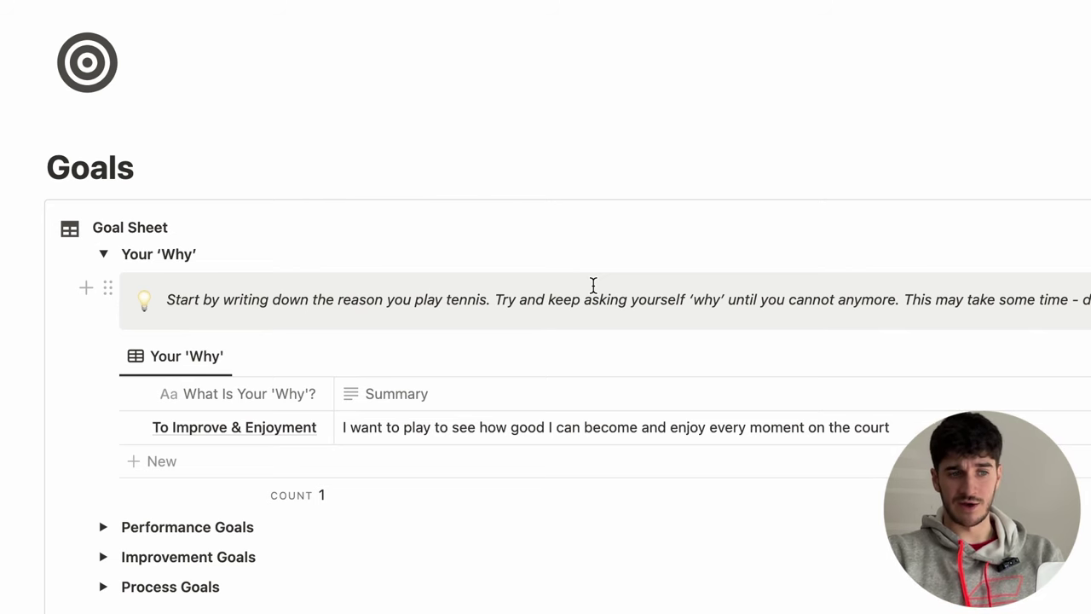
scroll(324, 575, down, 4)
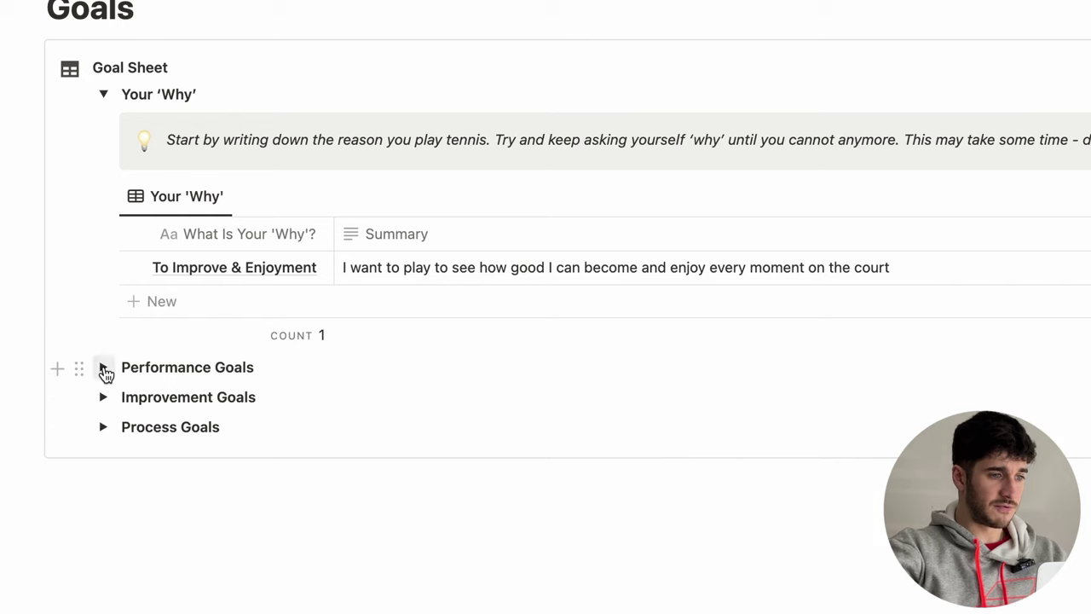
click(103, 367)
scroll(467, 426, down, 6)
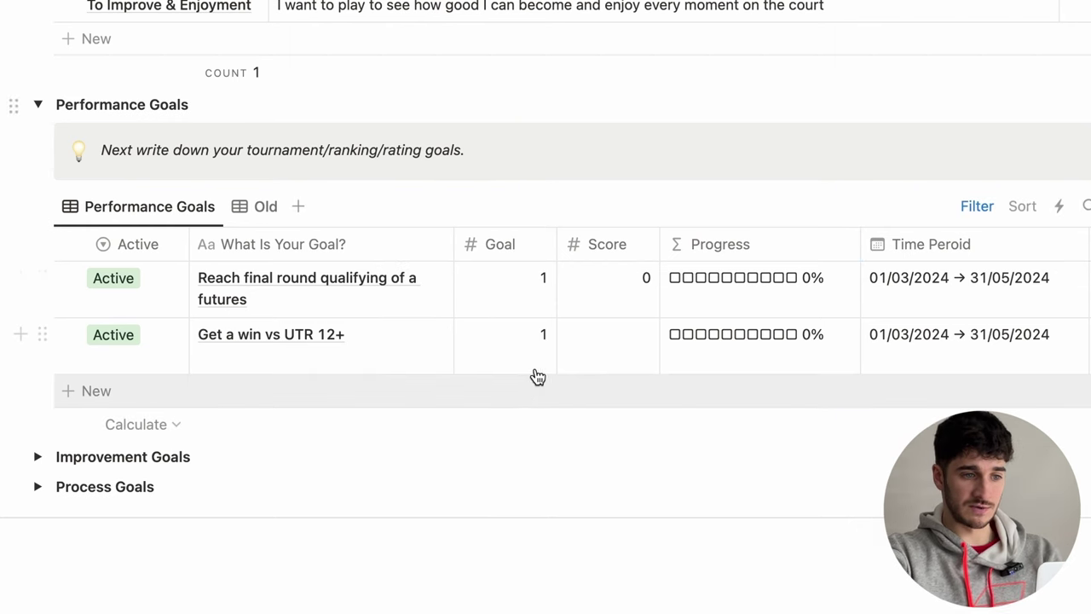
Change the futures-qualifying goal's Score from 0 to 1
click(615, 297)
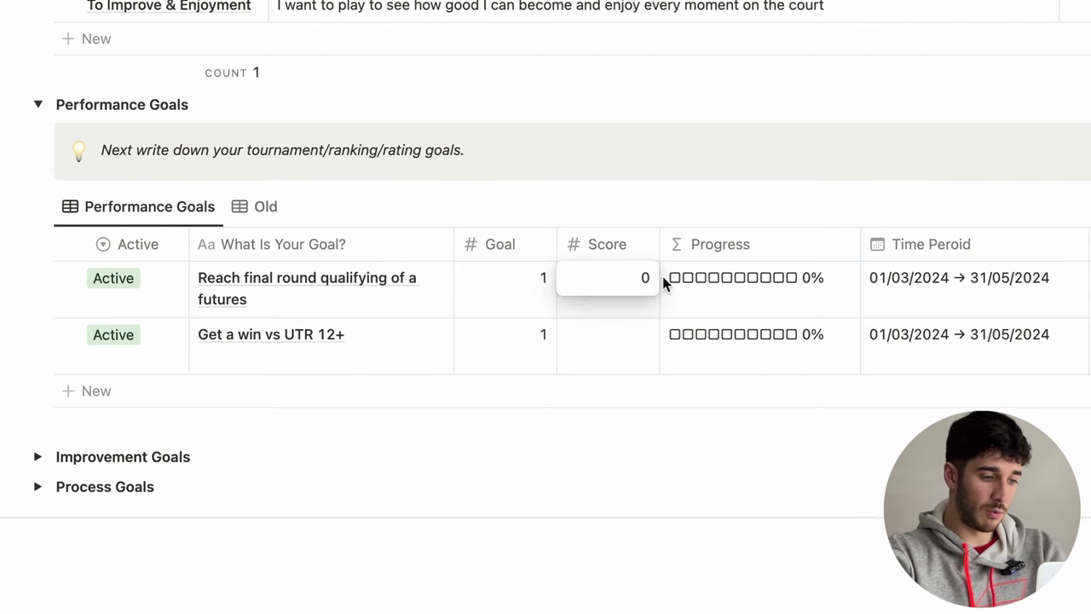
key(BackSpace)
text(1)
key(Return)
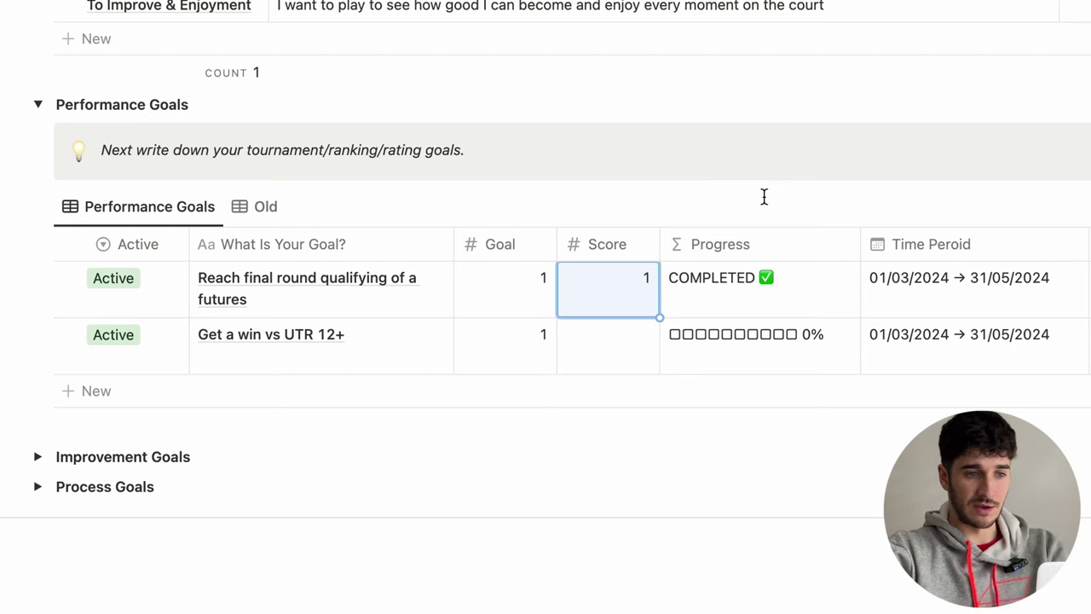
Mark that goal Inactive, check the Old view, then return to current Performance Goals
click(145, 303)
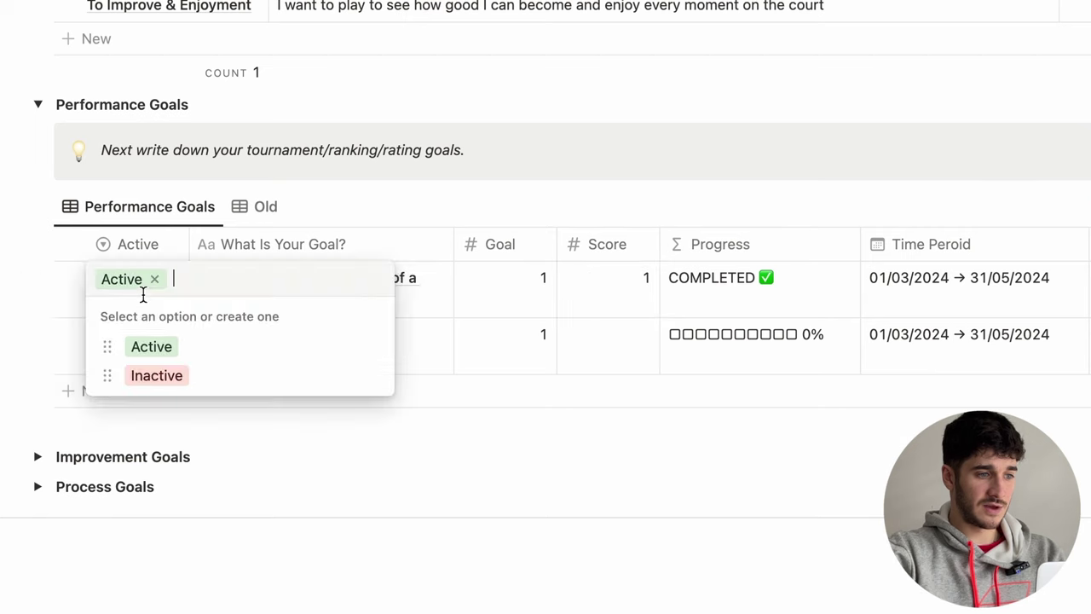
click(198, 382)
click(262, 206)
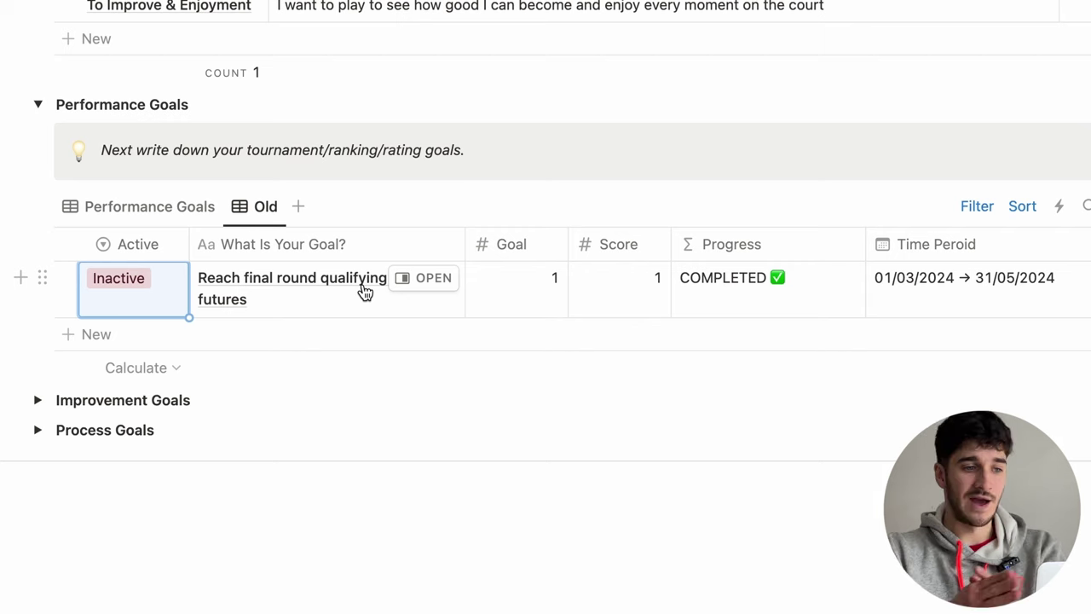
click(178, 212)
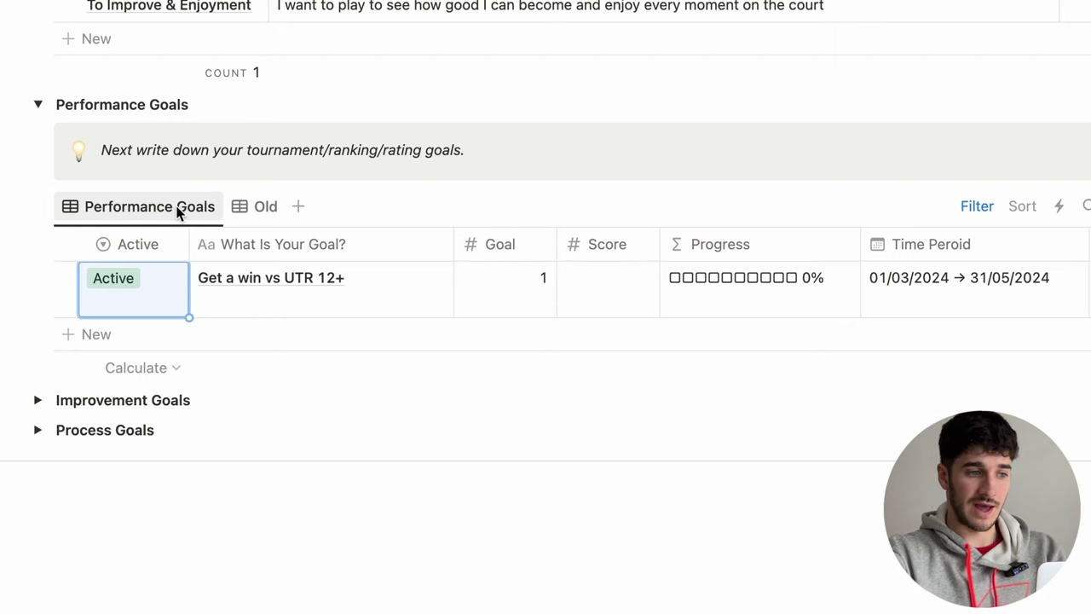
scroll(742, 145, down, 5)
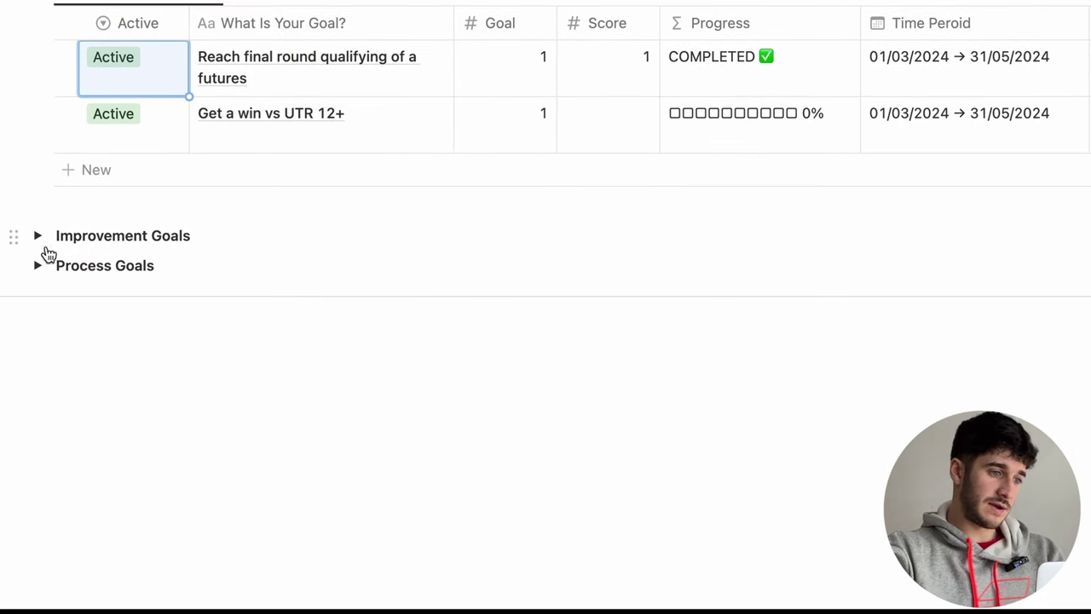
Expand Improvement Goals and scroll to its five active March 2024 goals
click(39, 238)
scroll(536, 251, down, 5)
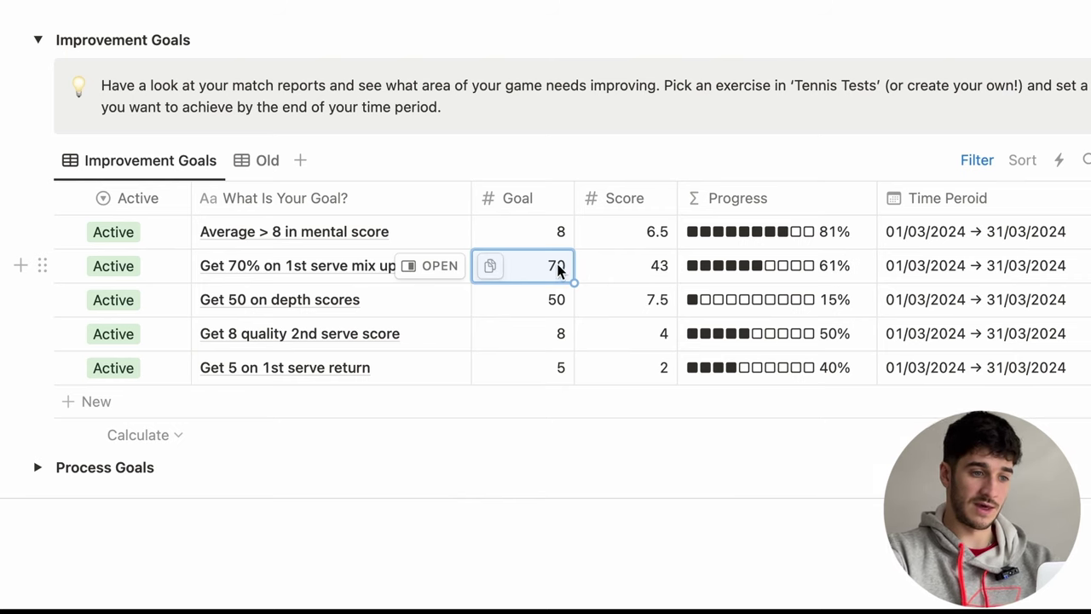
Expand Process Goals and score 'Do serve programme 3 times' as 3
scroll(554, 266, down, 3)
click(38, 312)
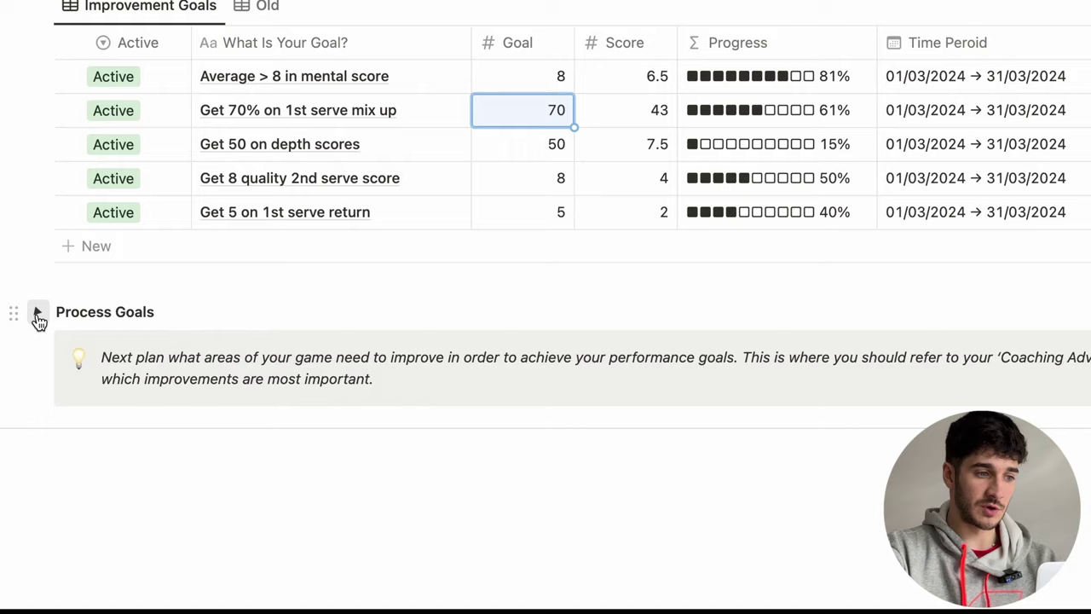
scroll(378, 373, down, 5)
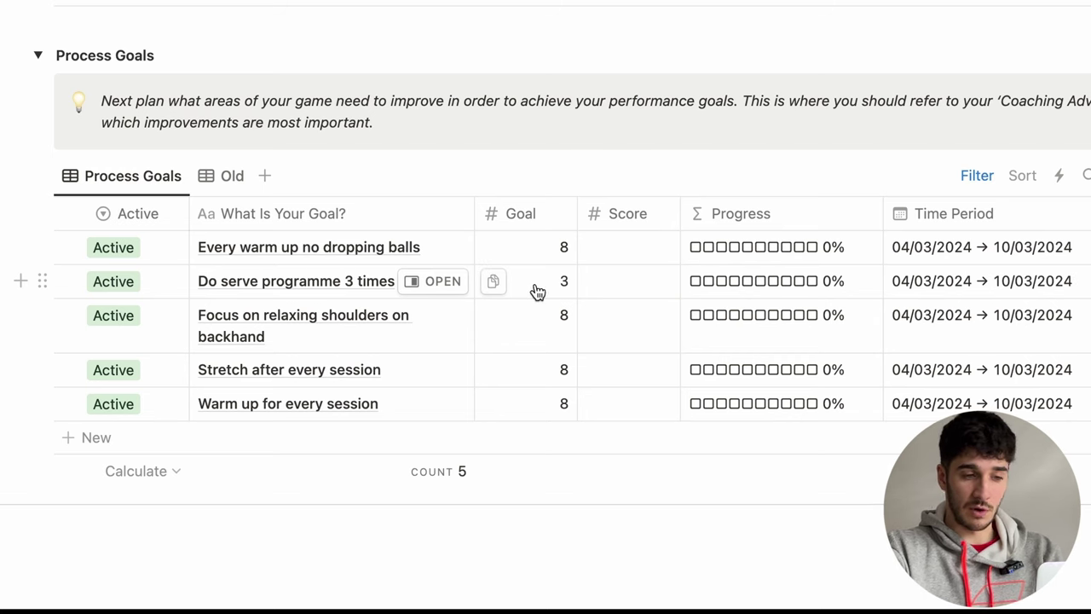
click(638, 281)
text(1)
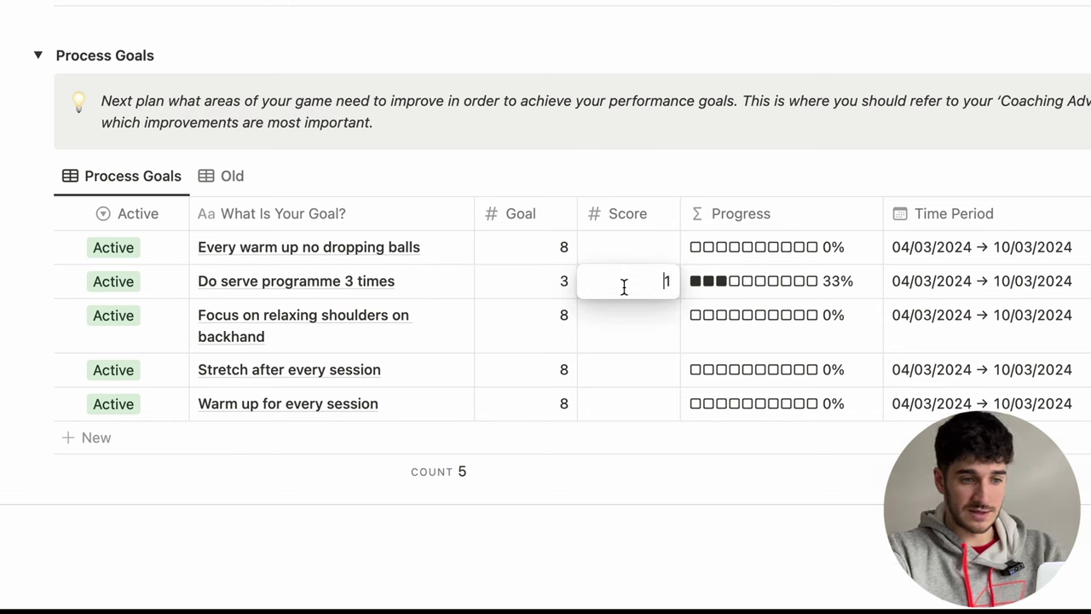
text(2)
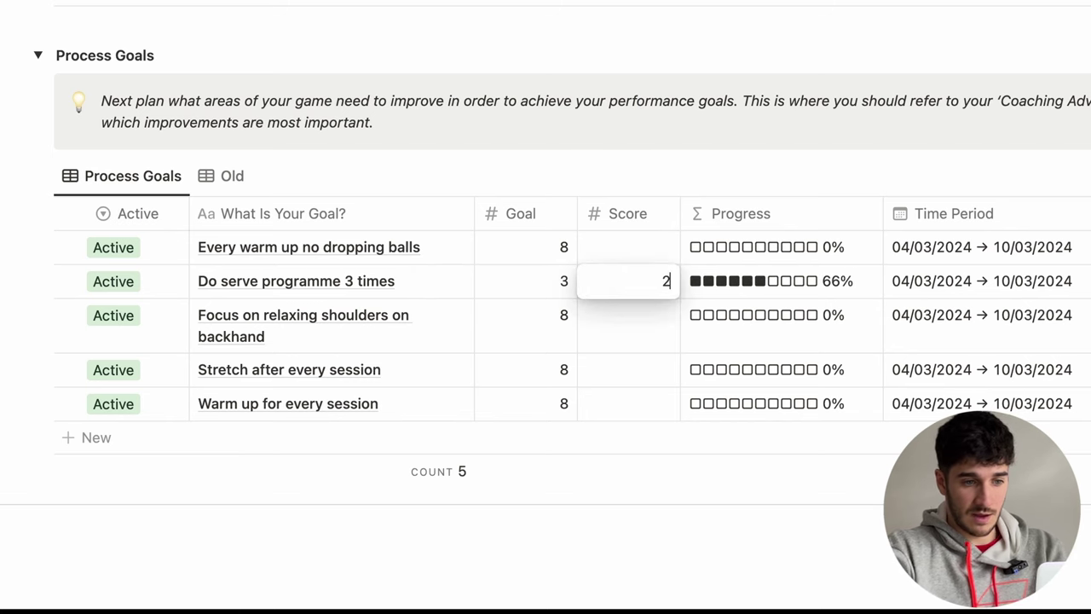
key(BackSpace)
text(3)
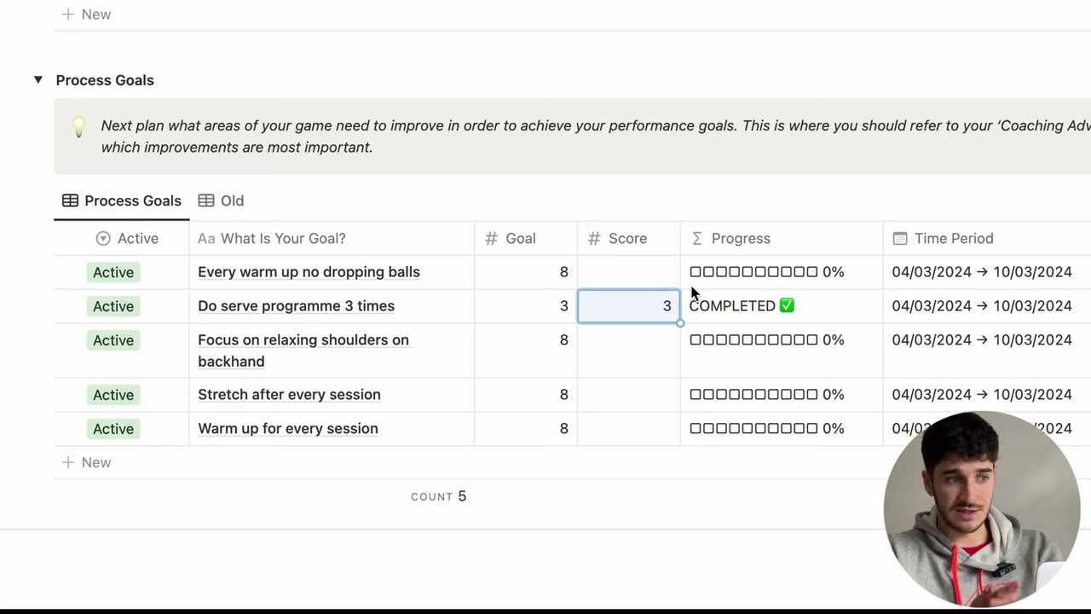
In Performance Goals, delete the Reach final round goal's score of 1, dropping its progress to 0%
scroll(694, 291, up, 5)
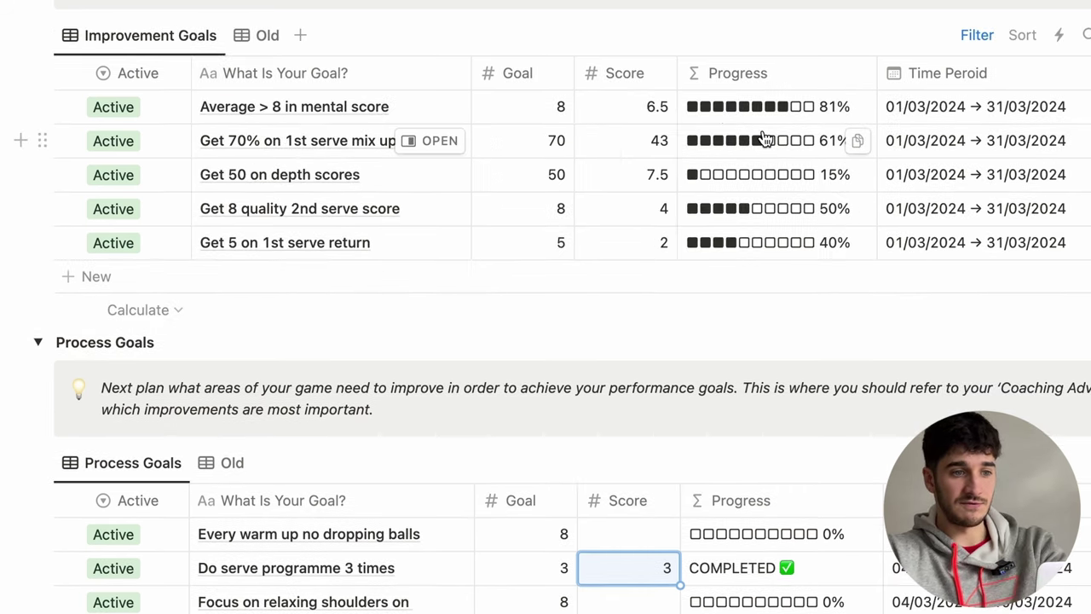
scroll(779, 227, up, 7)
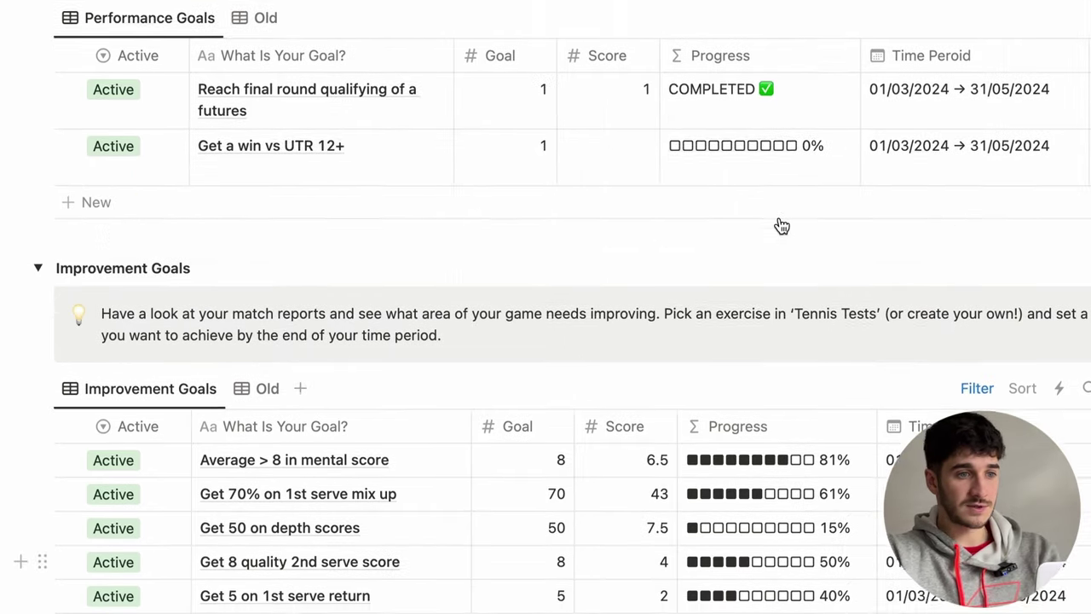
scroll(782, 226, up, 2)
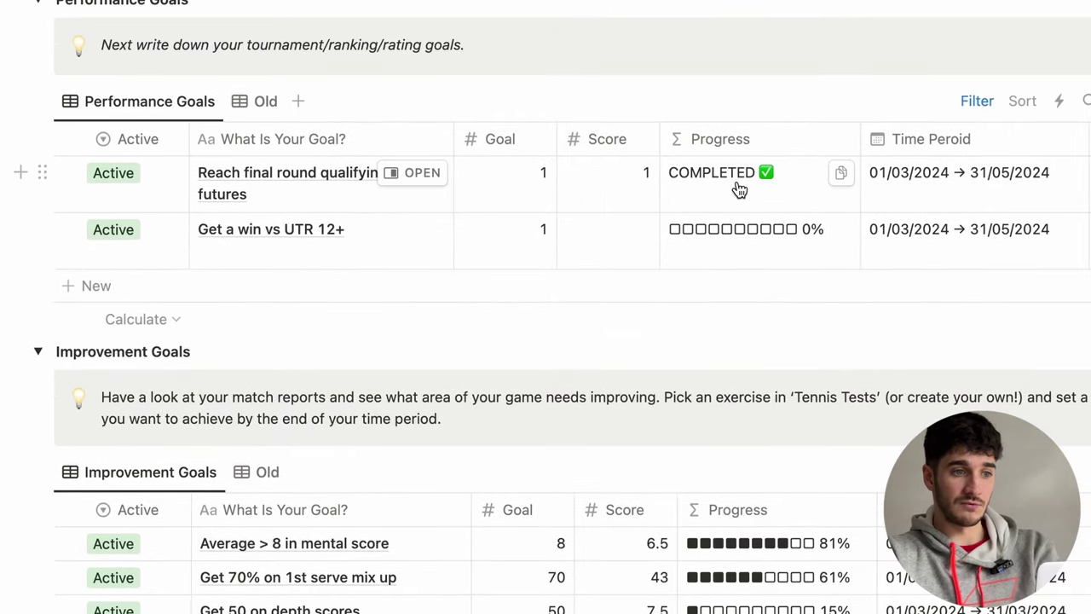
click(645, 175)
key(BackSpace)
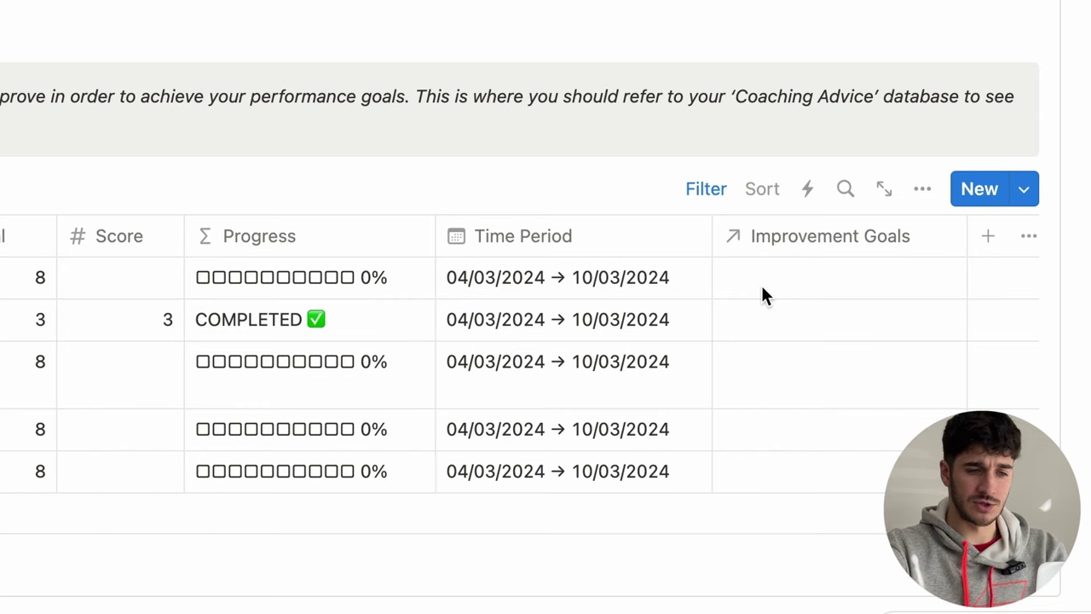
scroll(762, 292, left, 5)
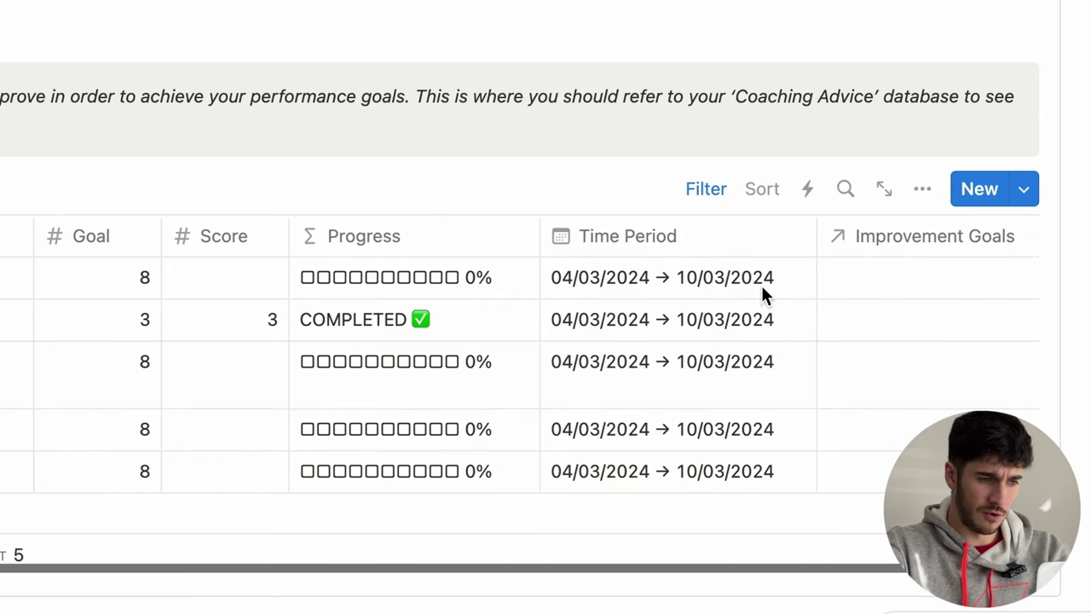
scroll(772, 319, right, 4)
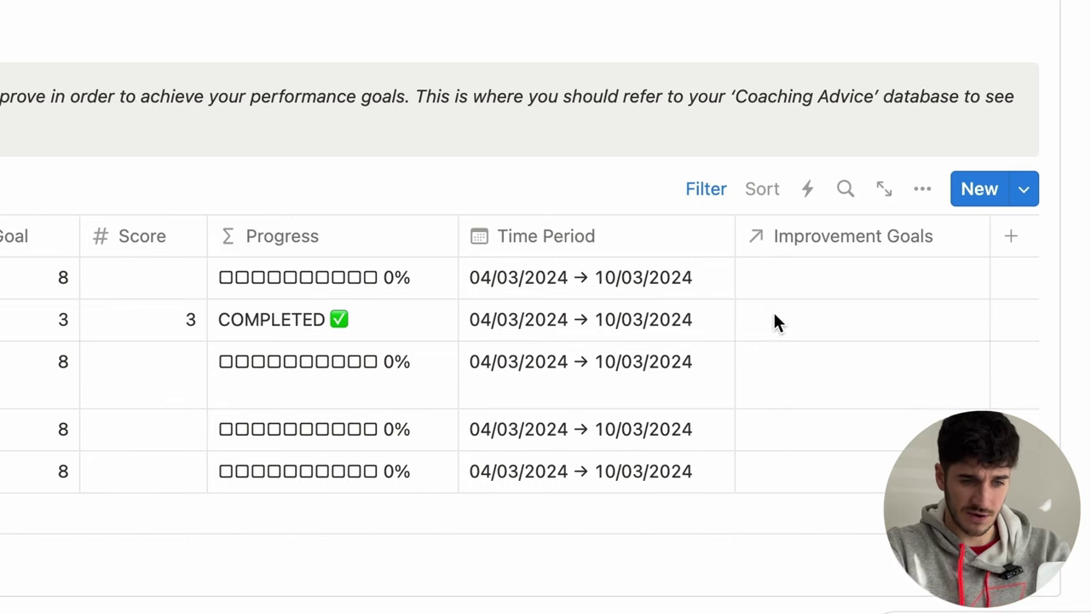
Set the serve programme goal's Improvement Goals relation to 'Get 70% on 1st serve mix up', then go back
click(773, 318)
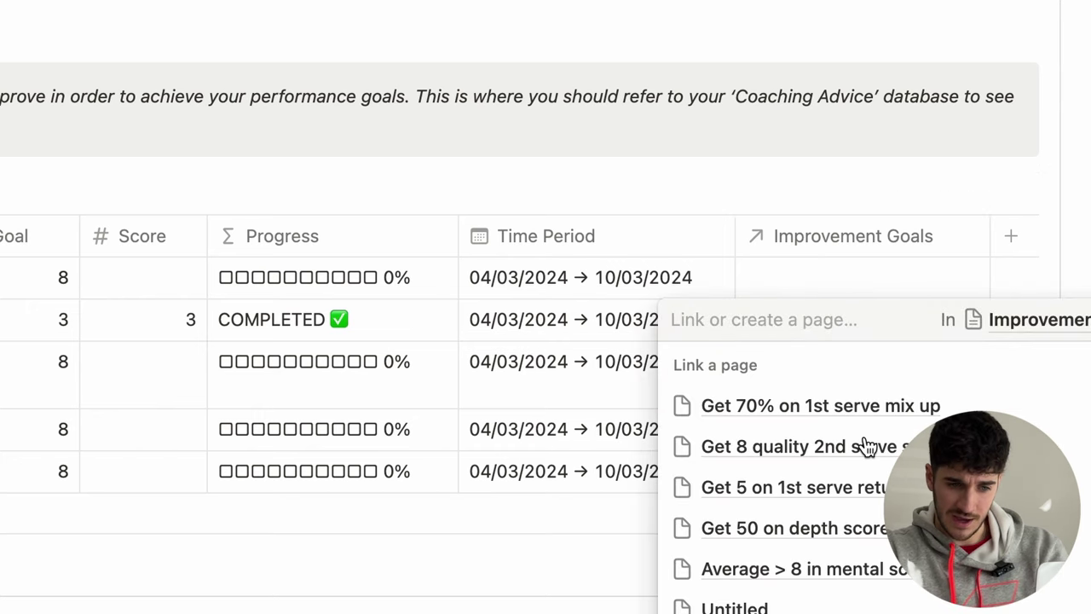
click(921, 418)
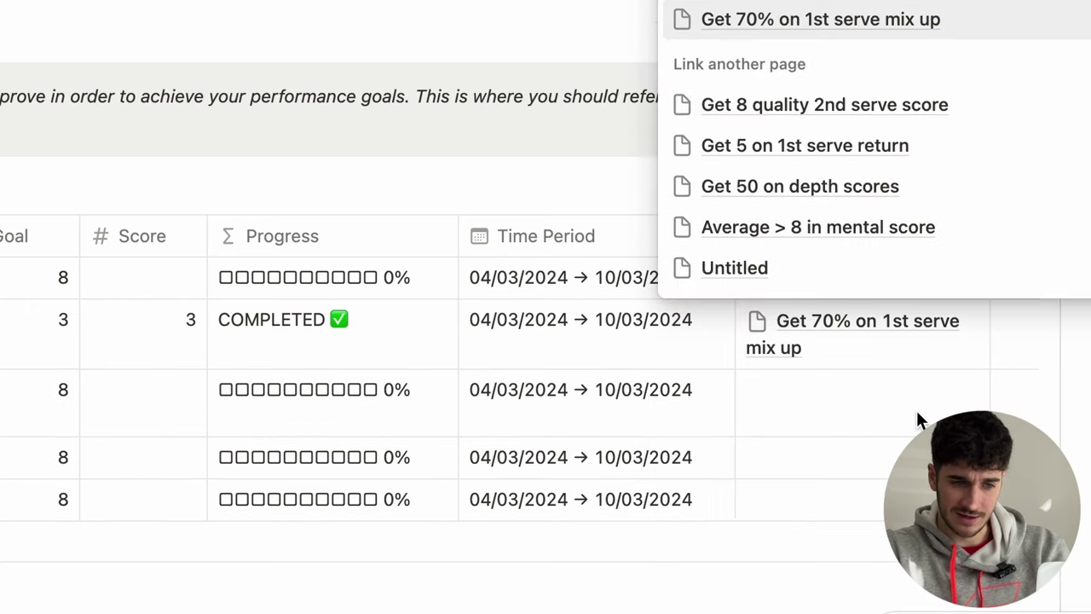
click(565, 159)
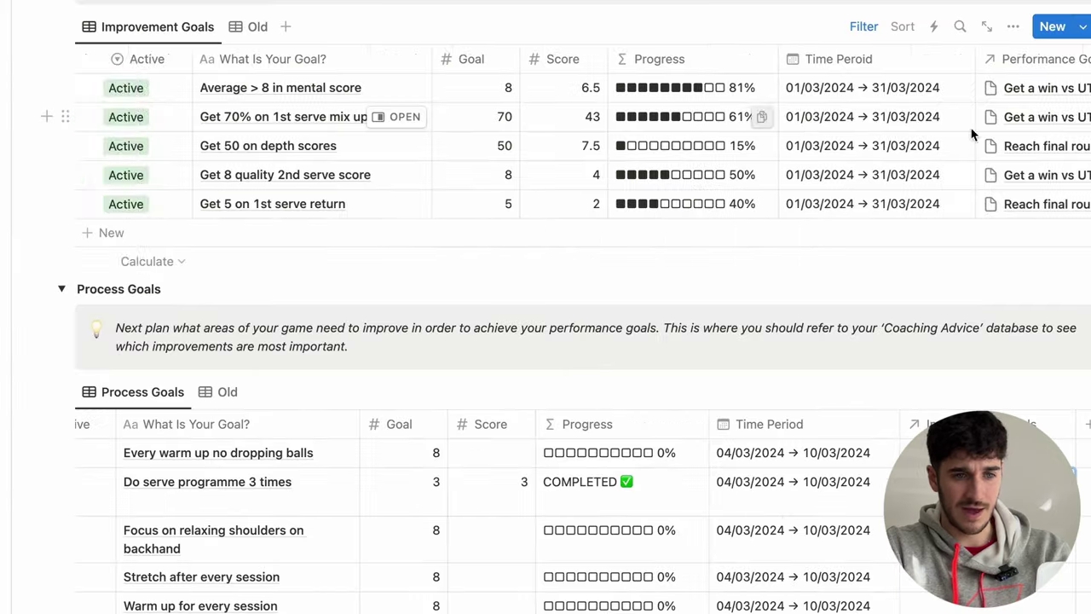
scroll(971, 134, right, 2)
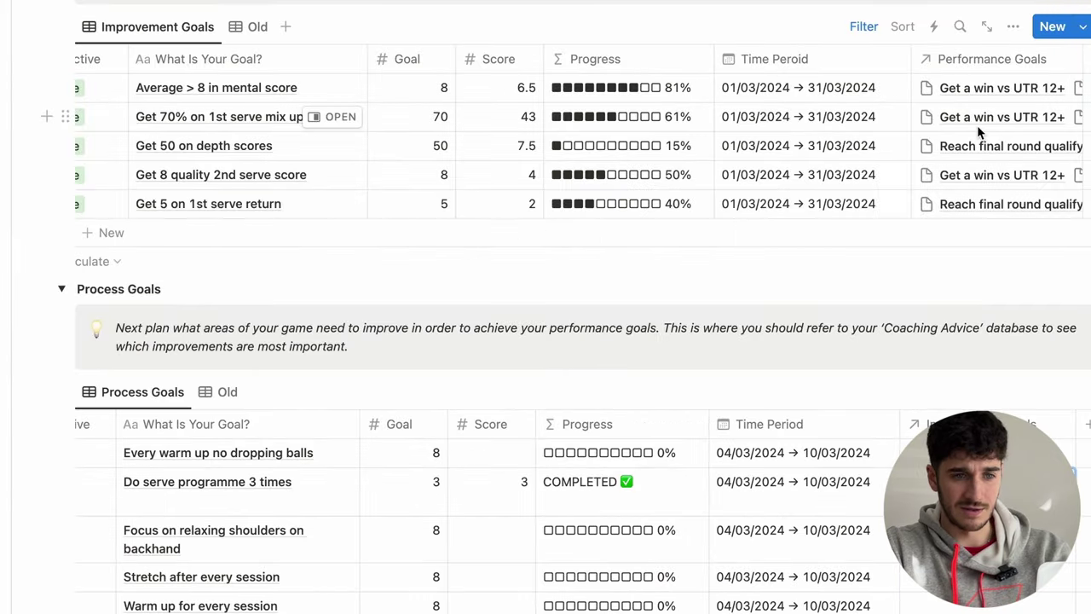
scroll(976, 134, up, 5)
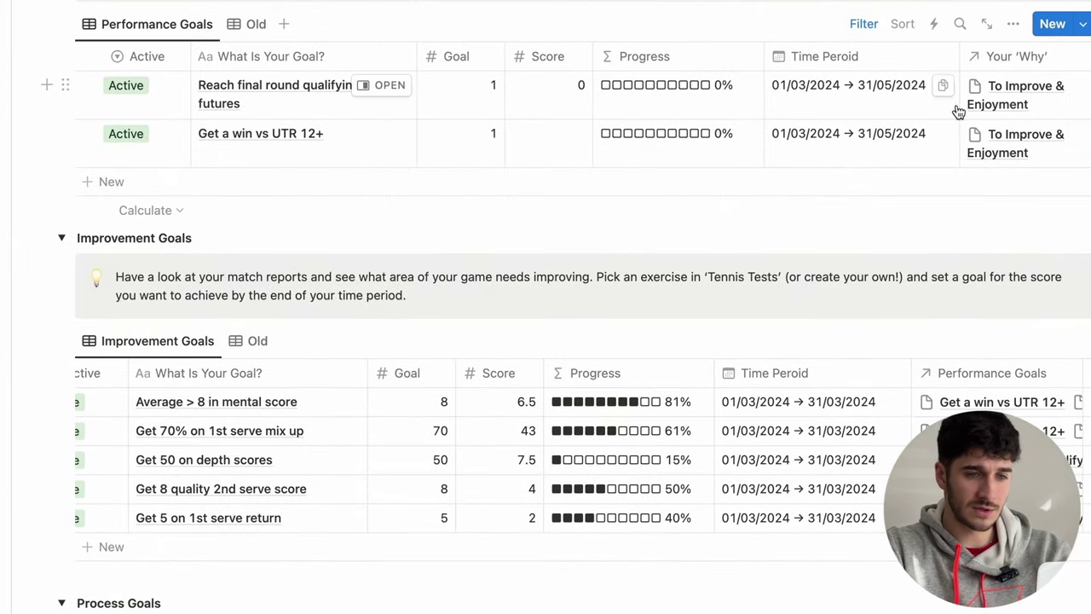
scroll(955, 110, up, 5)
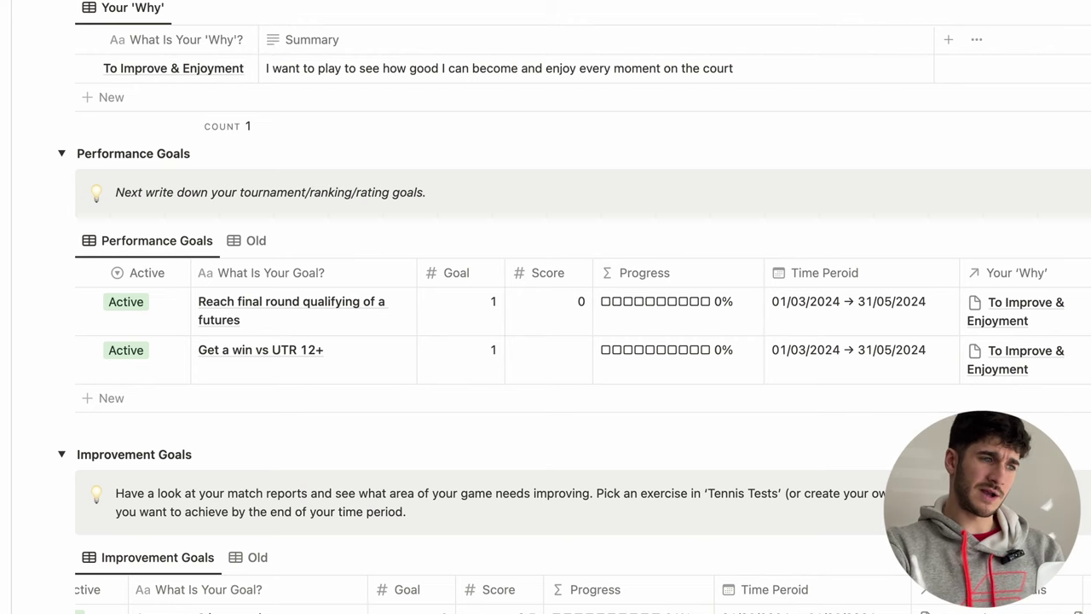
key(super+bracketleft)
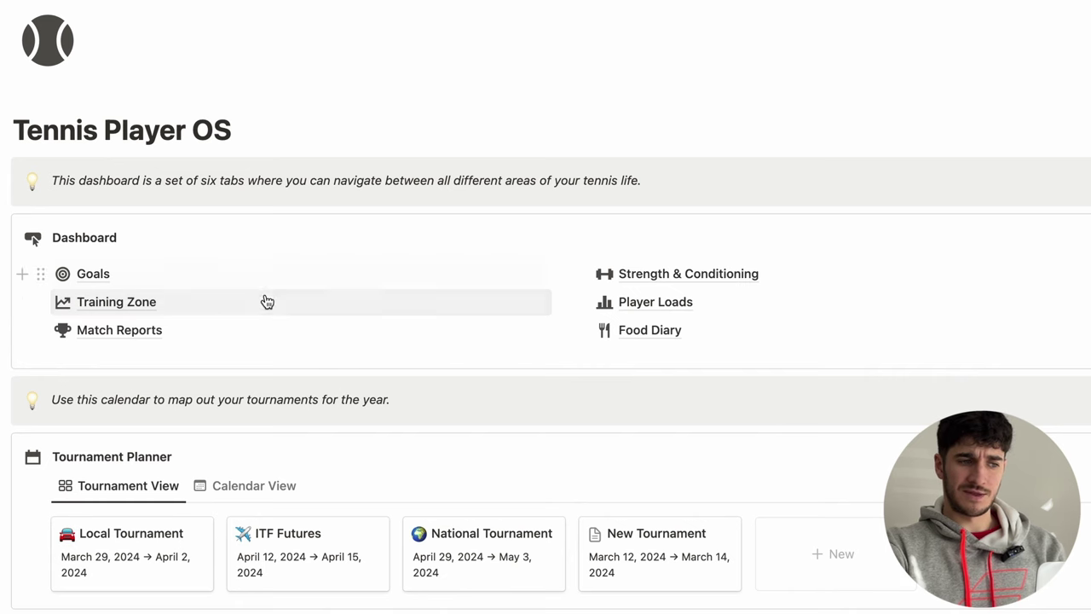
Go to Strength & Conditioning and browse its Warm Up, Recovery, Strength and Conditioning exercise boards
mouse_move(267, 328)
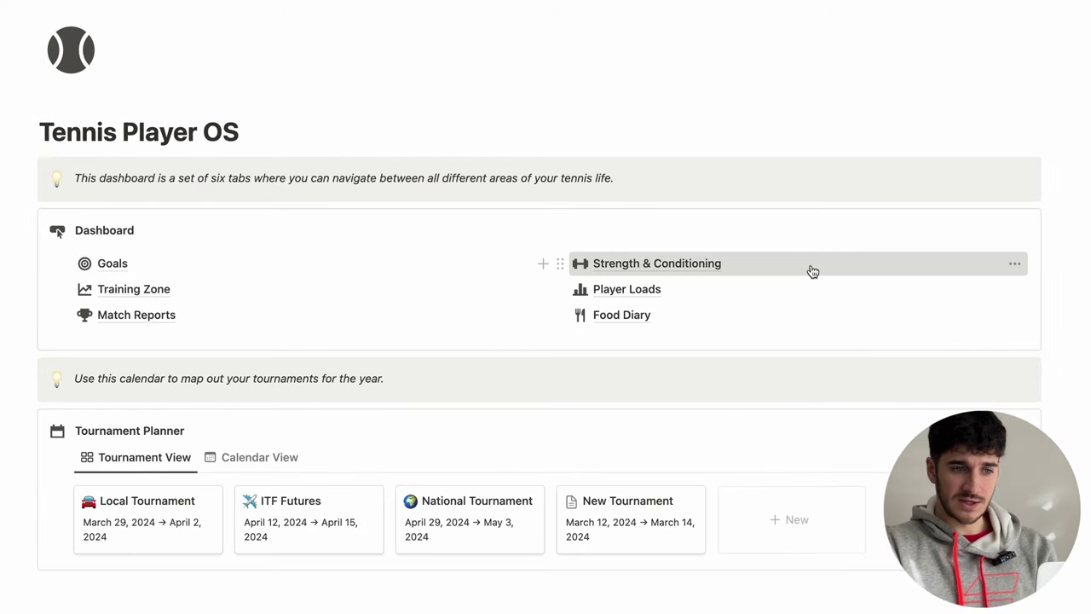
click(810, 269)
scroll(810, 265, down, 5)
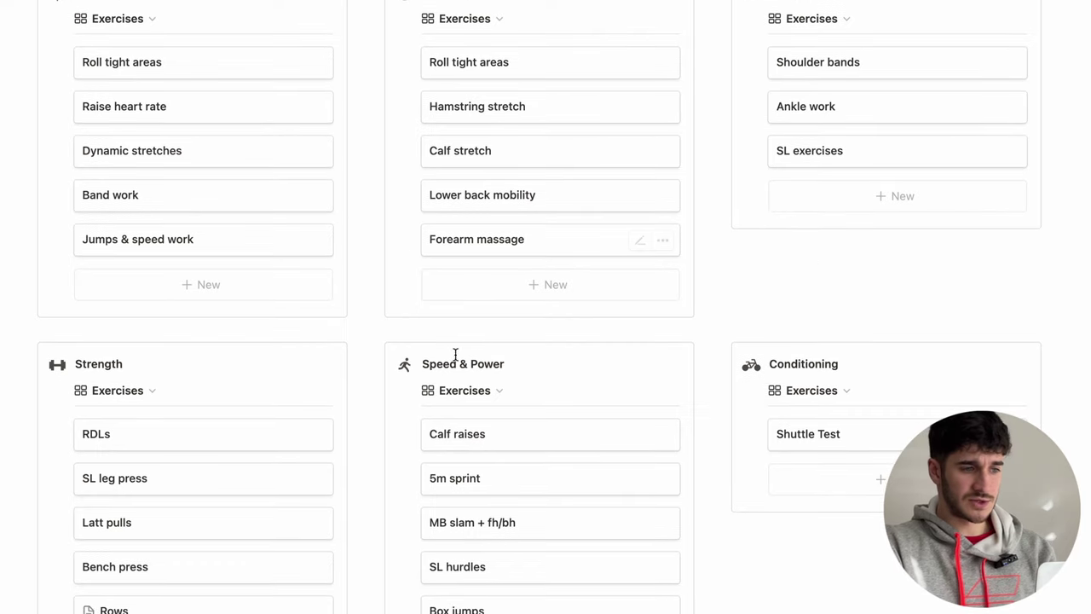
scroll(402, 200, up, 3)
scroll(610, 187, down, 3)
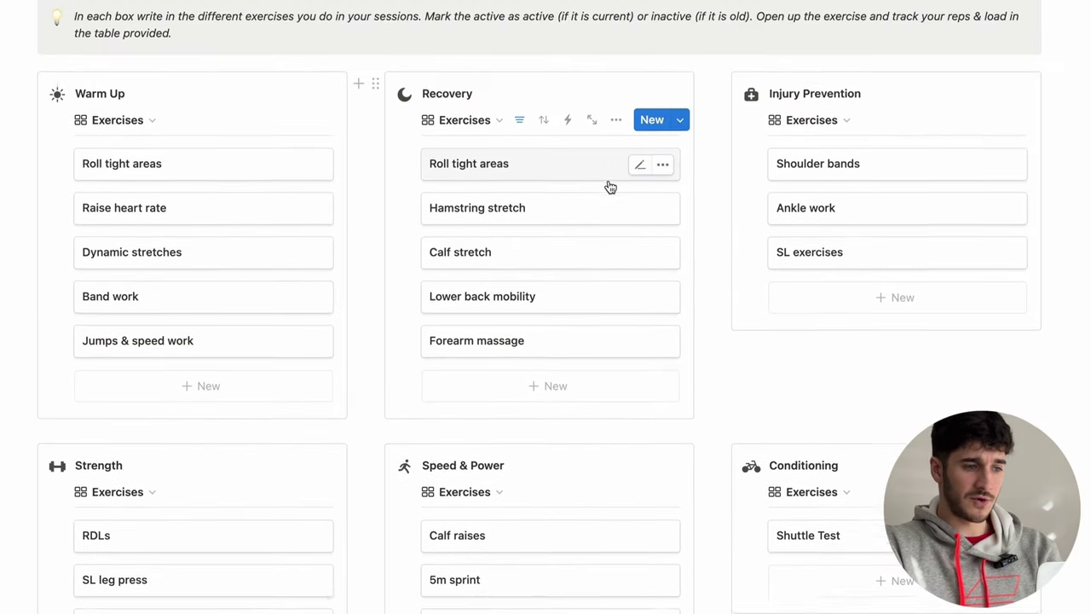
scroll(610, 188, down, 1)
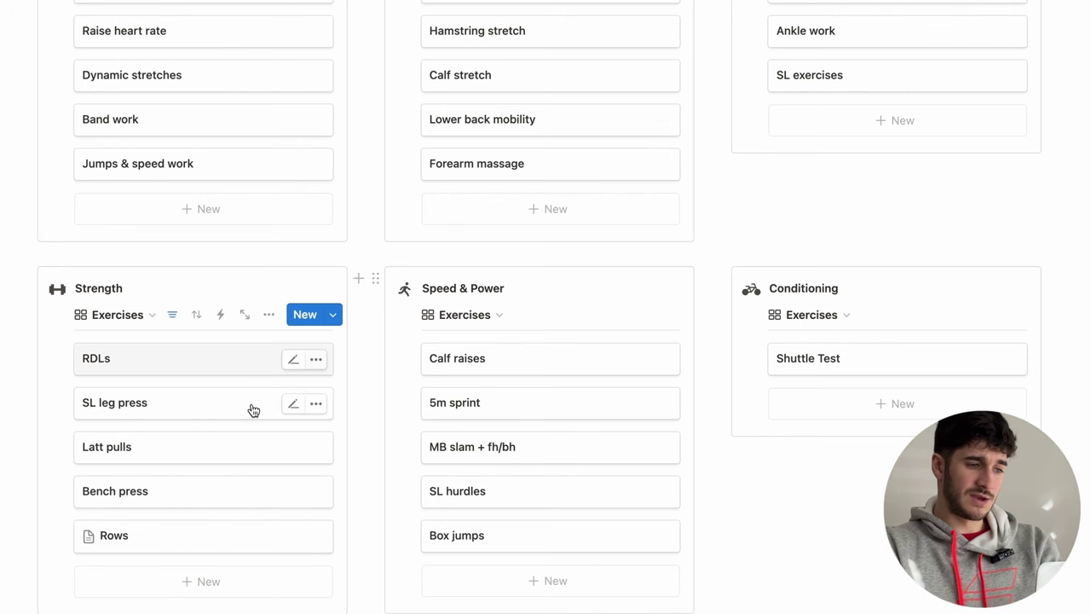
scroll(515, 427, up, 5)
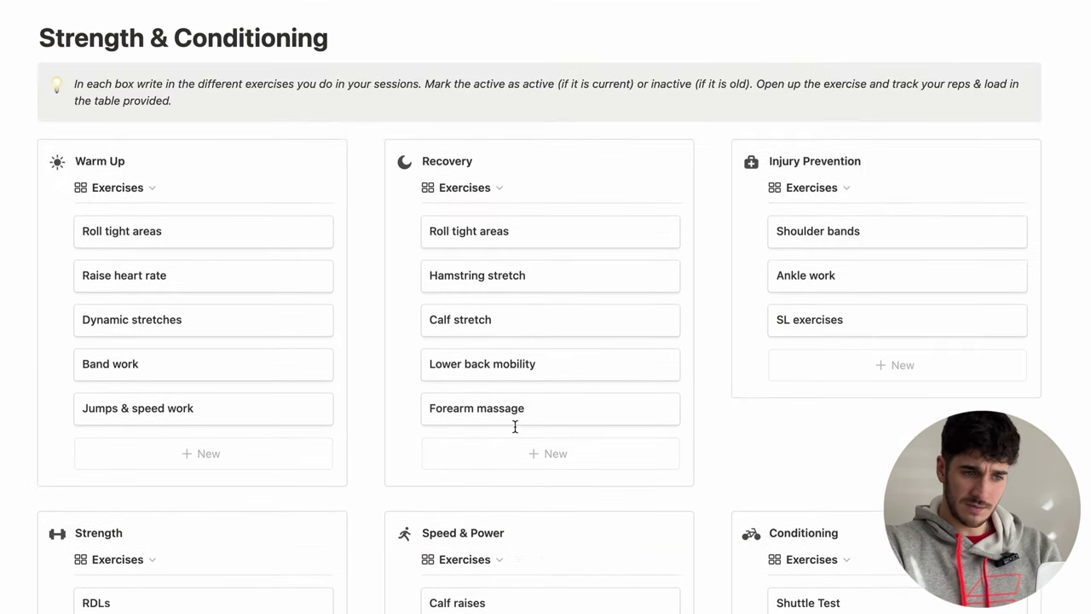
scroll(515, 426, down, 6)
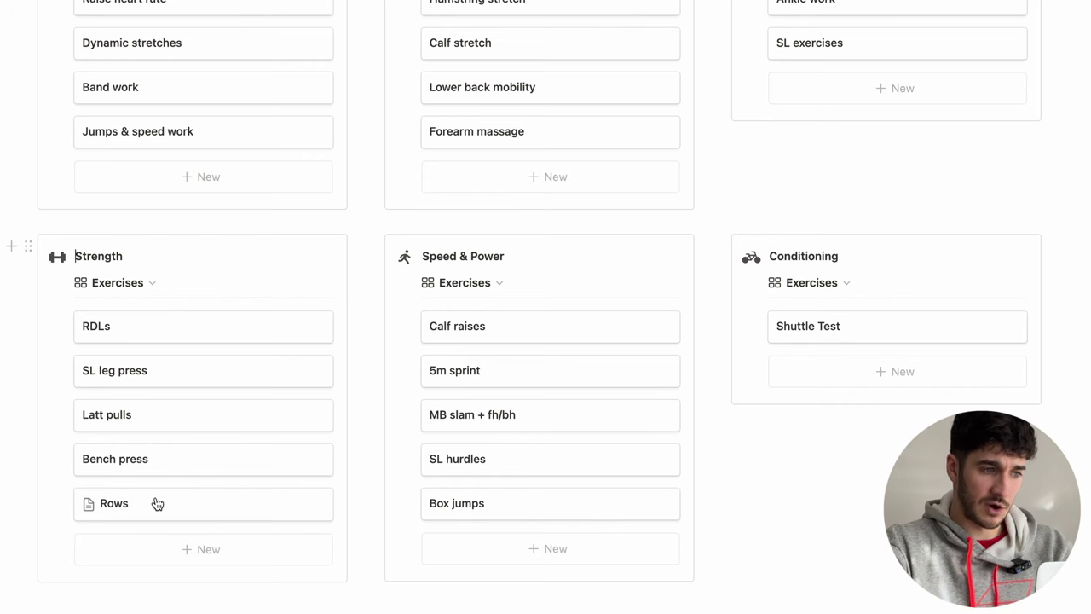
On the Rows exercise page, log an entry: date 01/03/2024, reps 3-5, load 200kg
click(210, 502)
click(308, 334)
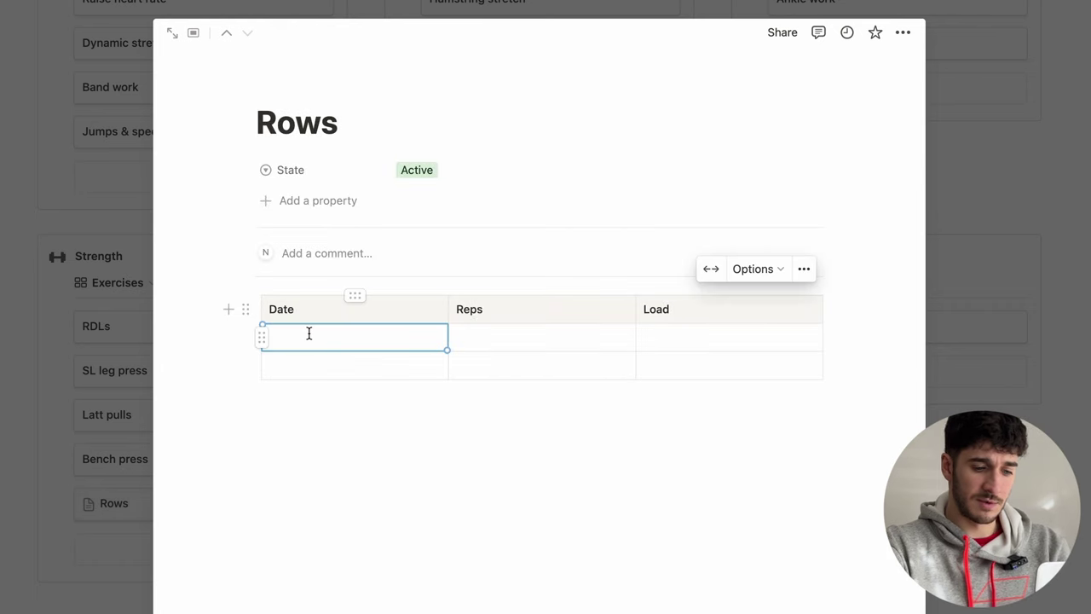
text(01/)
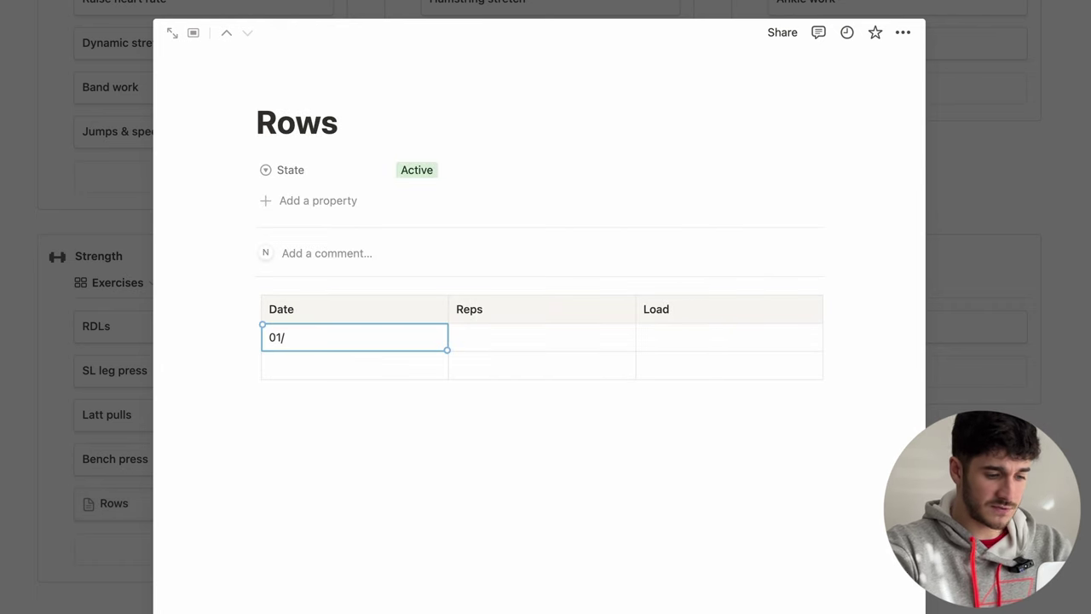
text(03/2024)
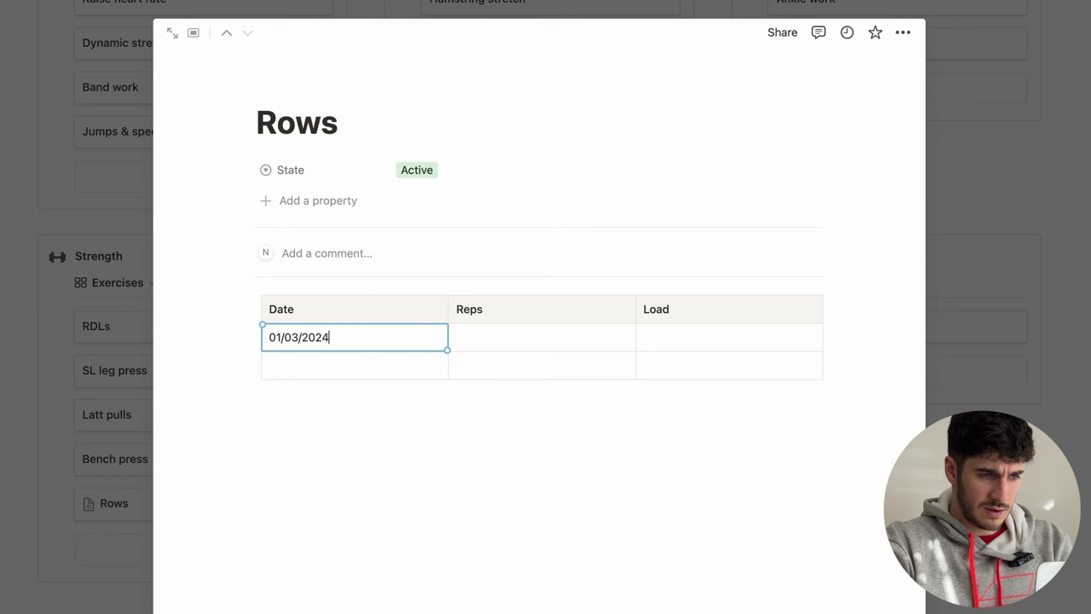
click(500, 339)
text(3-5)
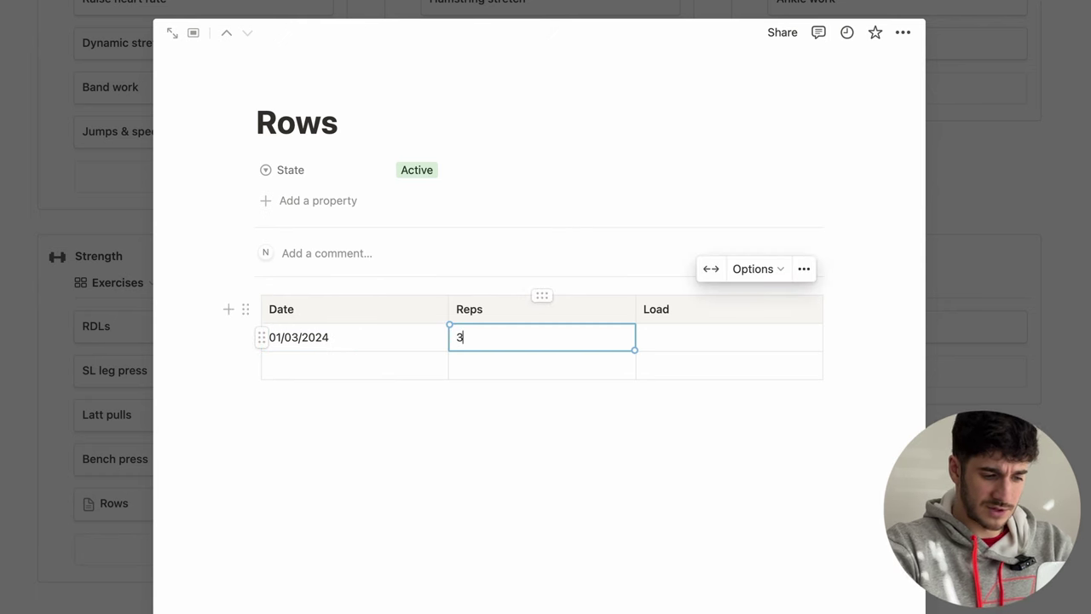
click(685, 341)
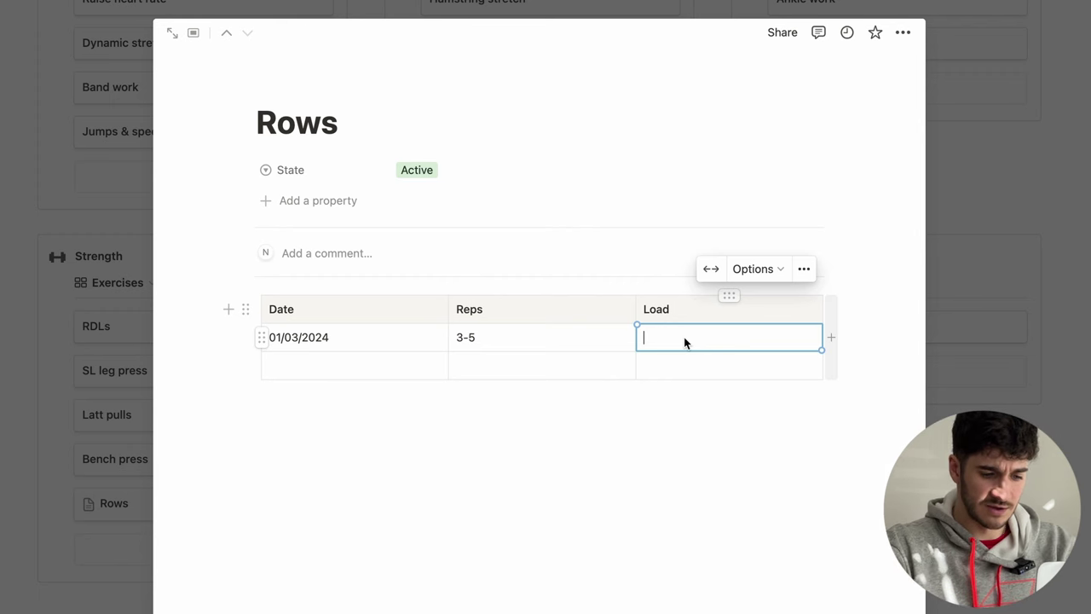
text(200kg)
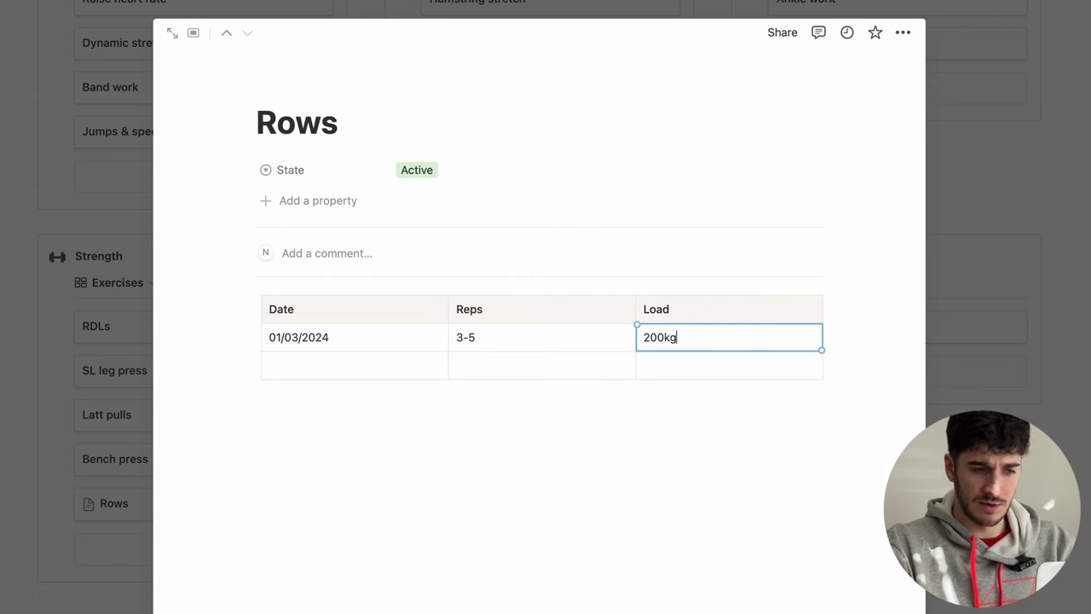